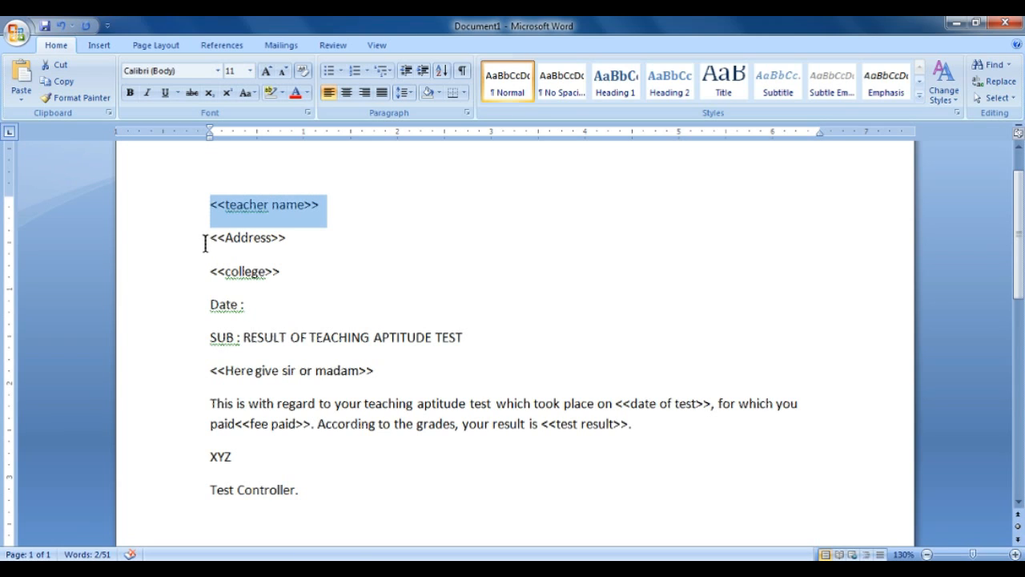
- Clear the selection on the teacher name line of the drafted result letter
left_click(304, 240)
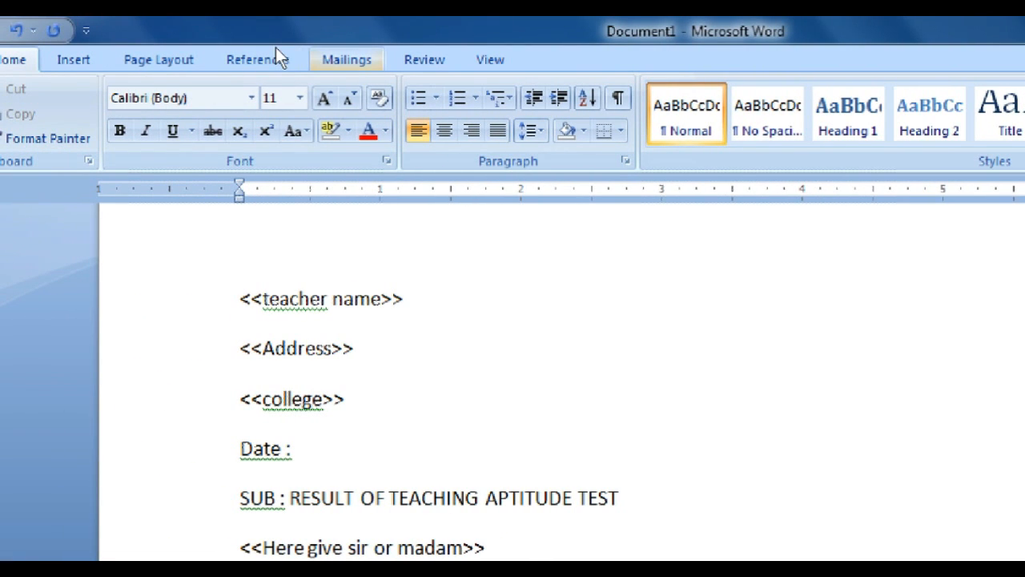
- From the Mailings tab, launch the Step by Step Mail Merge Wizard for letters
left_click(346, 59)
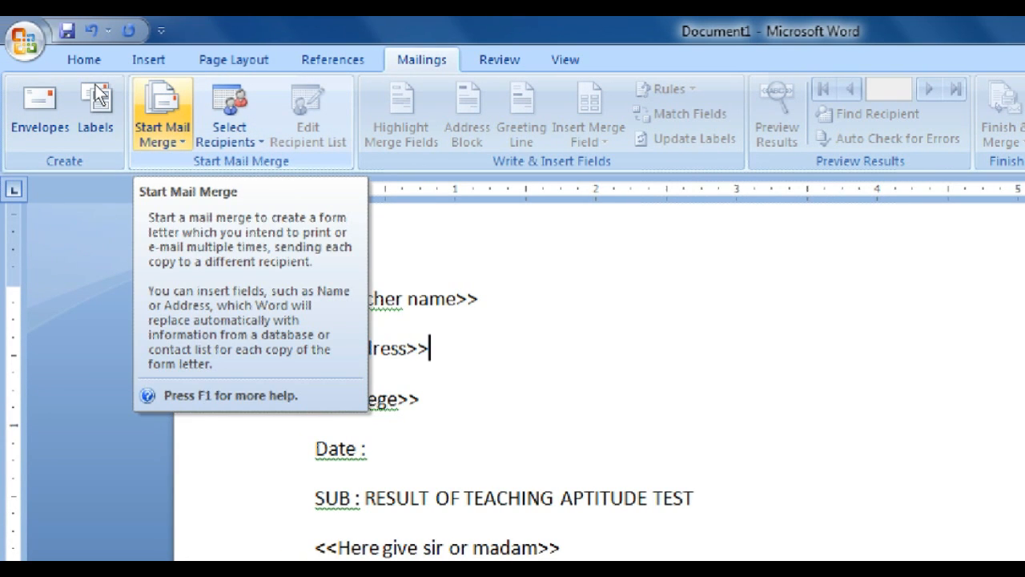
left_click(161, 134)
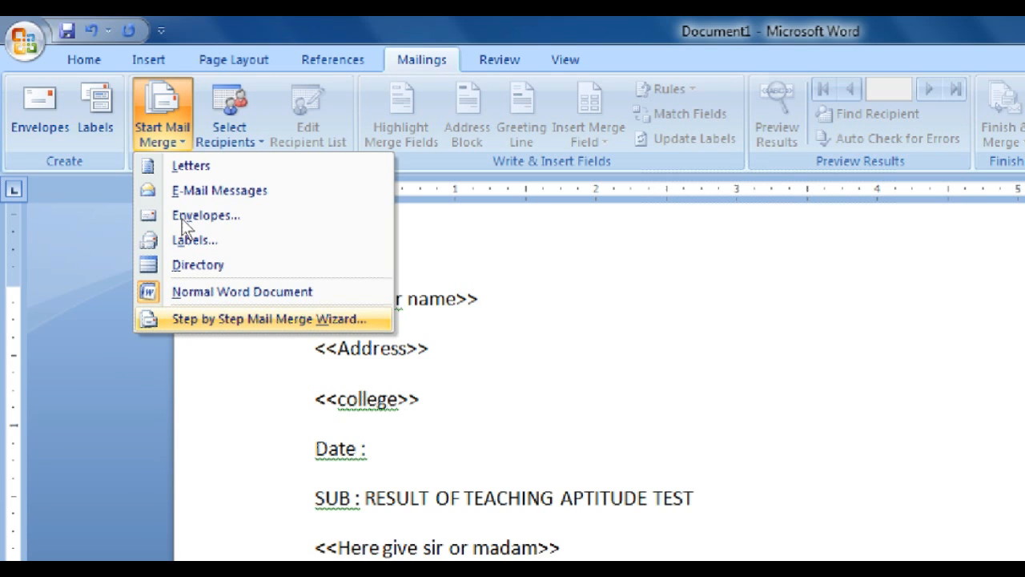
key("Return")
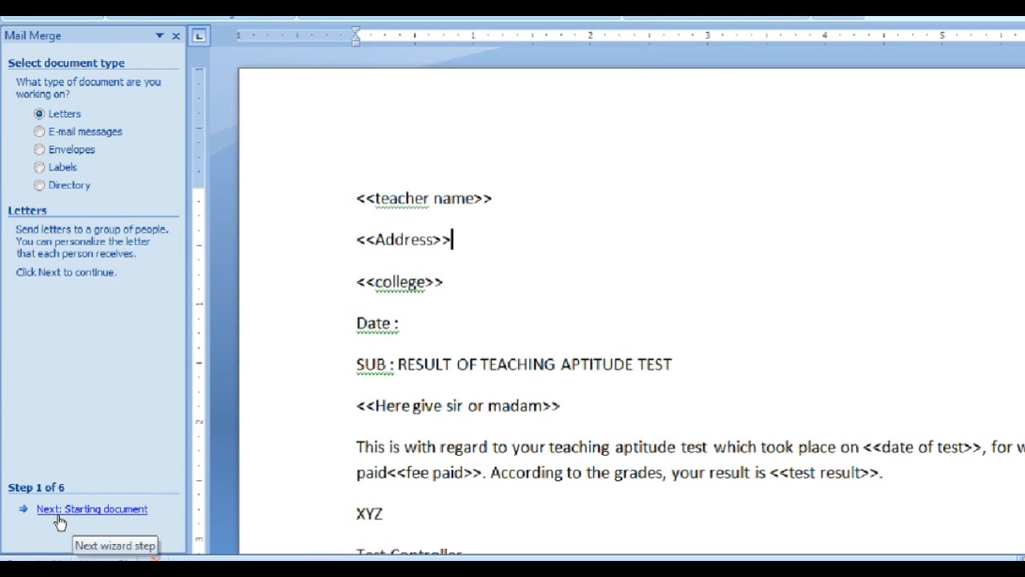
- Advance the wizard past the starting document and choose 'Type a new list' as recipients
left_click(59, 511)
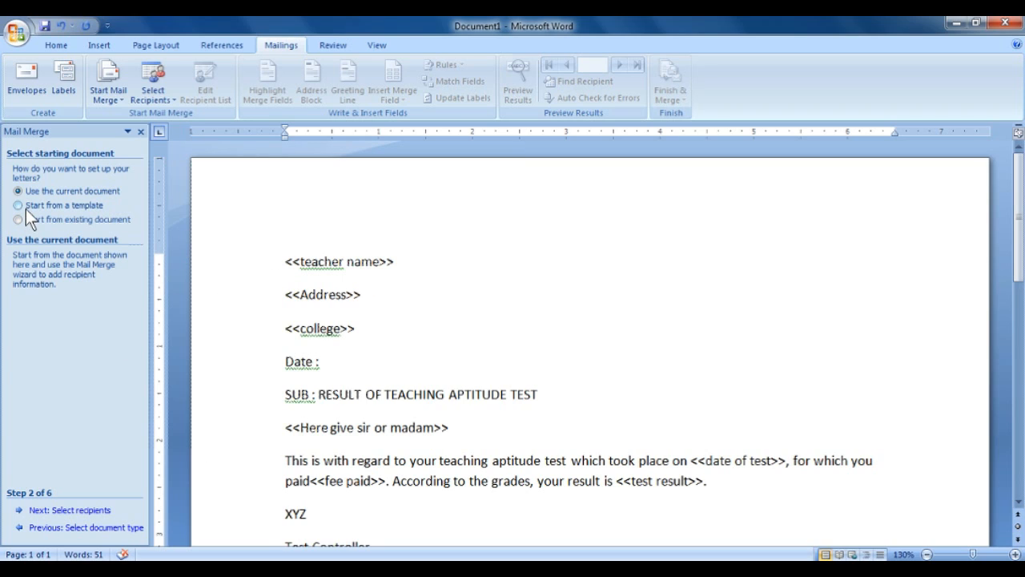
left_click(87, 510)
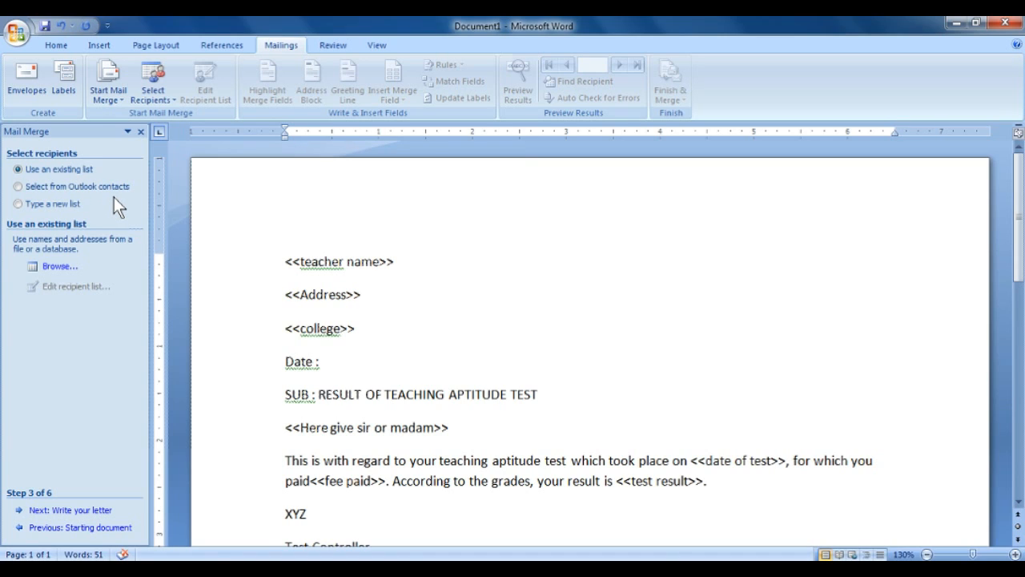
left_click(68, 201)
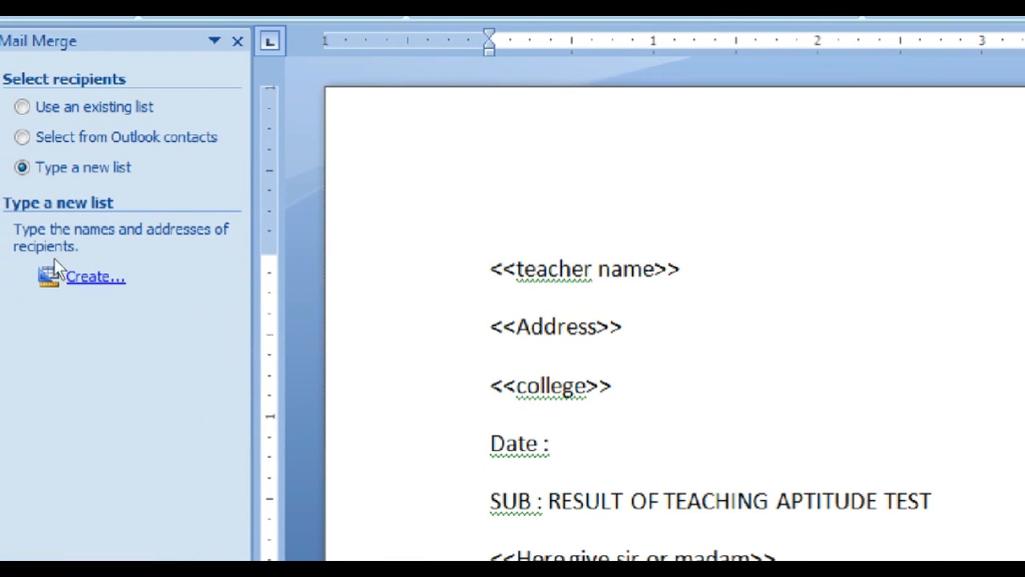
- Open the New Address List dialog via Create and scroll its columns right
left_click(13, 275)
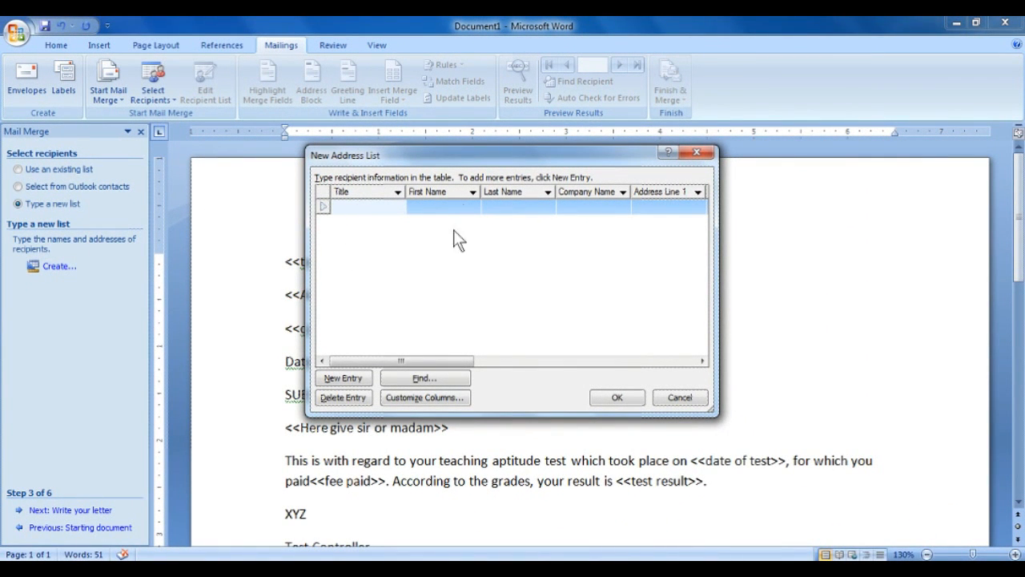
mouse_move(468, 361)
left_mouse_down()
mouse_move(696, 370)
mouse_move(483, 351)
mouse_move(441, 328)
mouse_move(654, 348)
mouse_move(477, 347)
left_mouse_up()
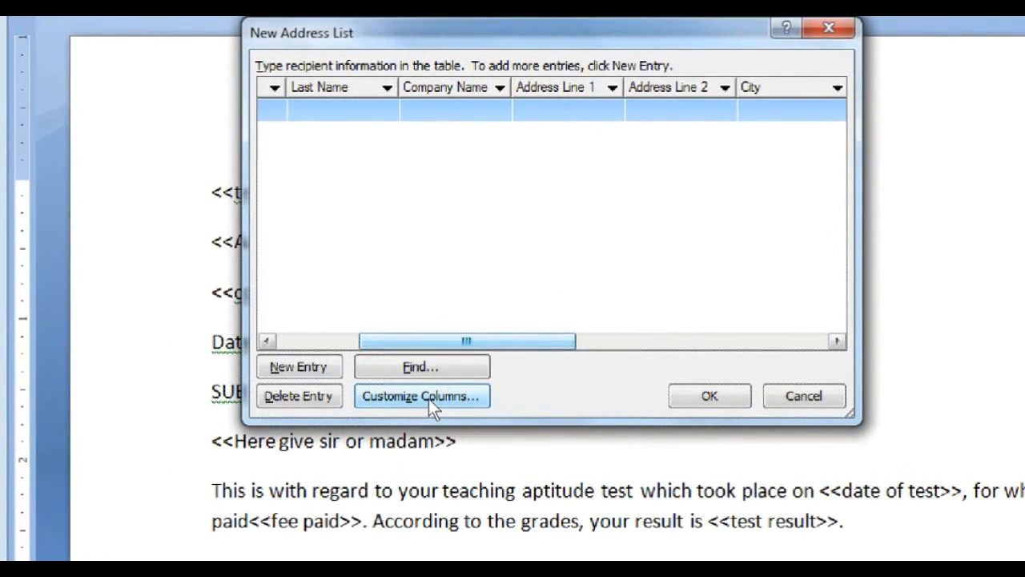
- In Customize Address List, rename the Company Name field to College
left_click(429, 398)
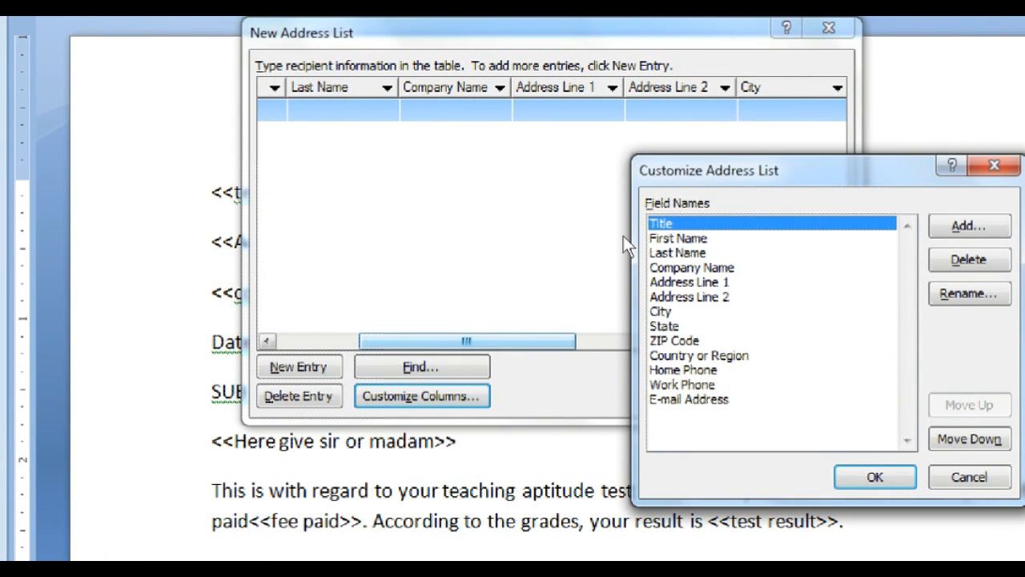
left_click_drag(721, 170, 432, 111)
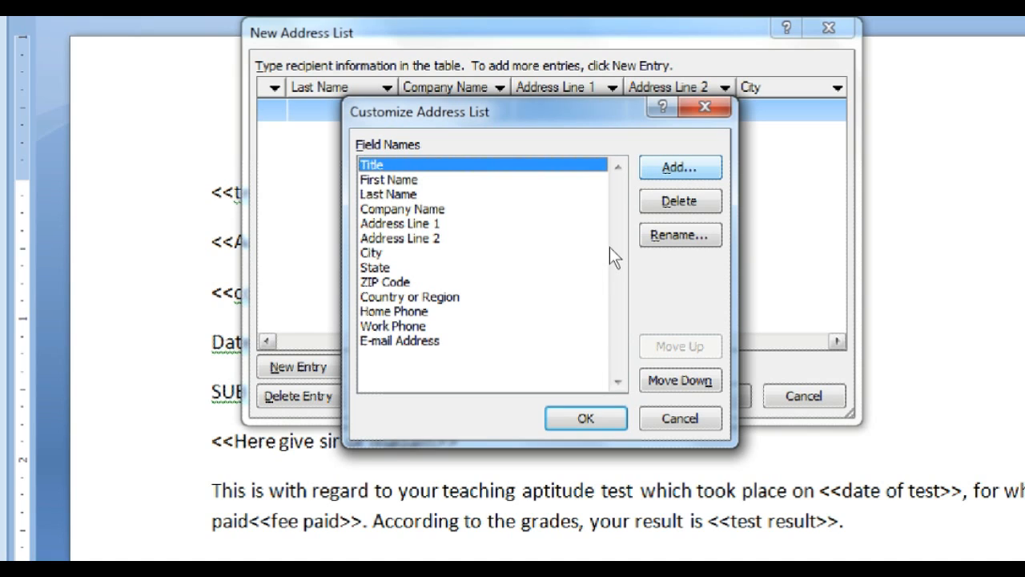
key("alt+r")
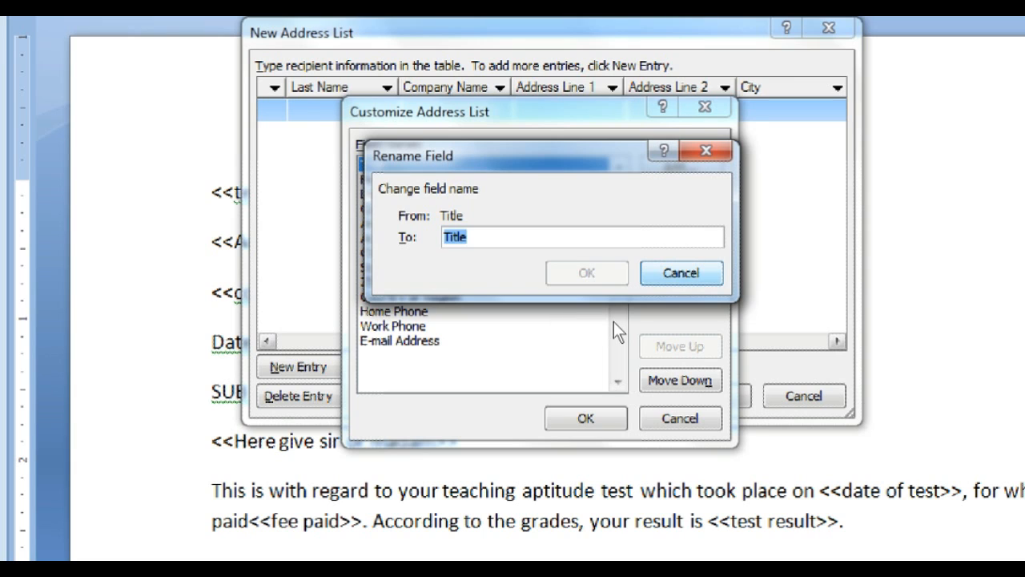
key("Escape")
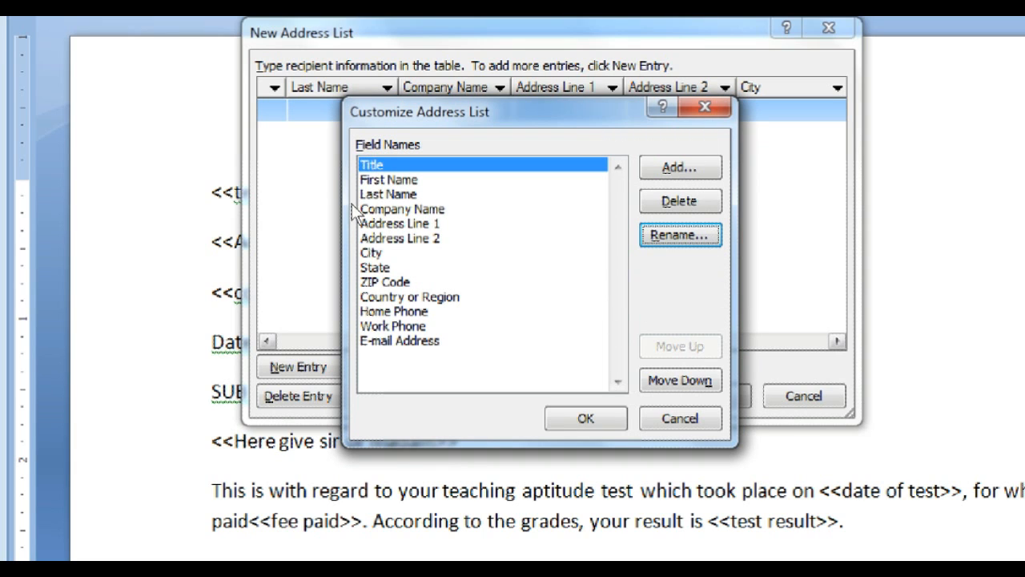
key("Down")
key("Down")
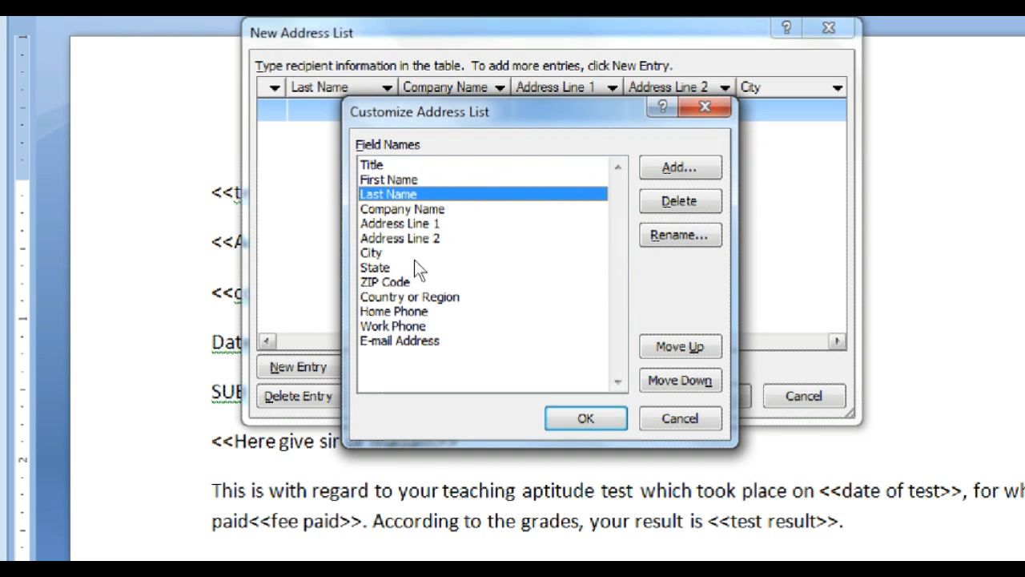
key("Up")
key("Down")
key("Down")
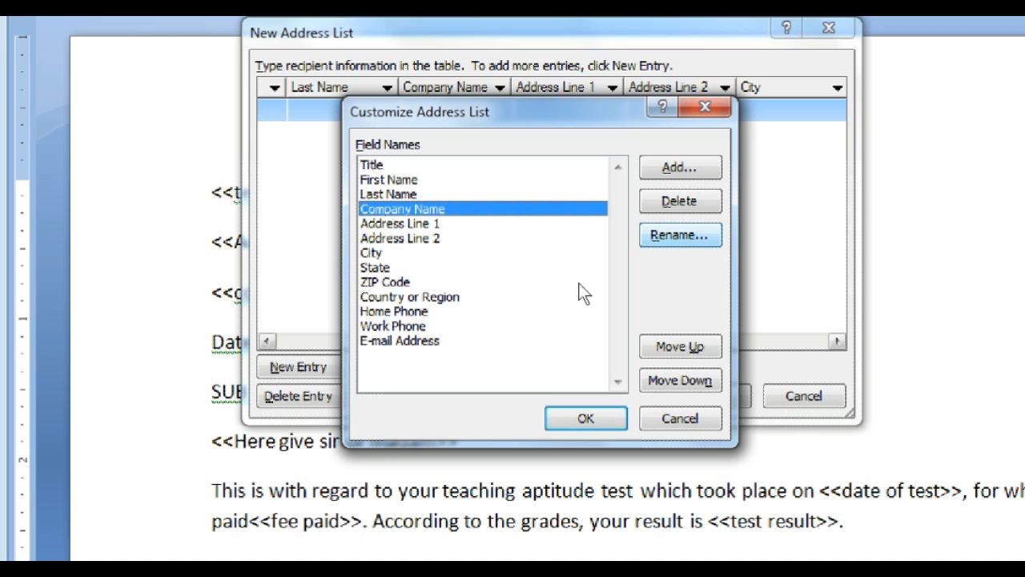
key("alt+r")
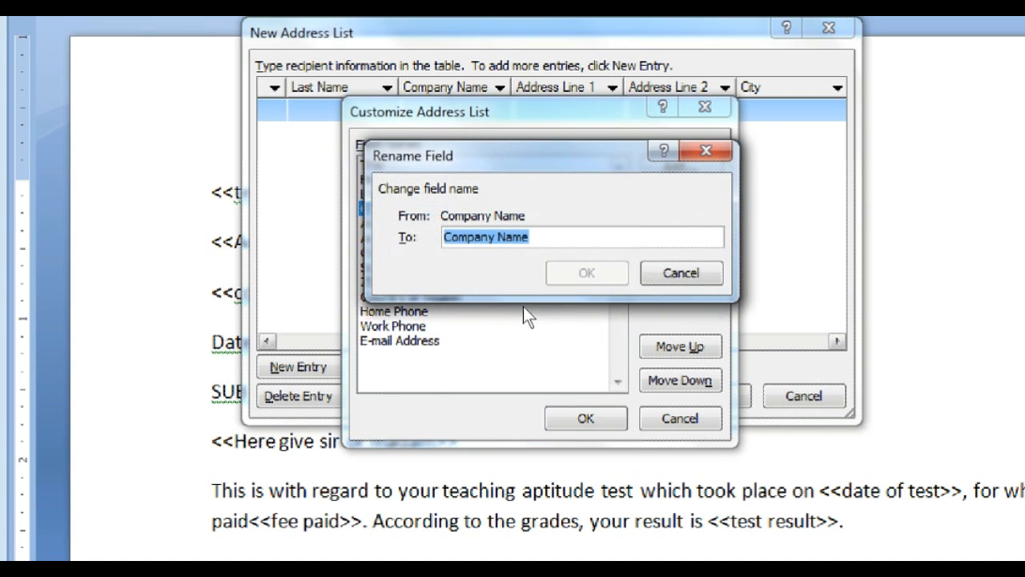
key("BackSpace")
type("C")
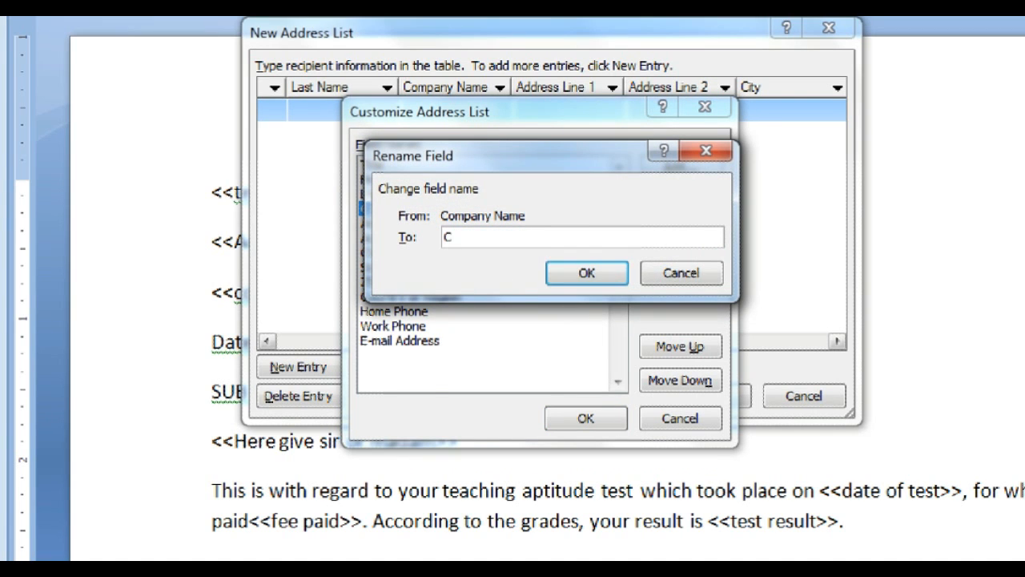
type("ollege")
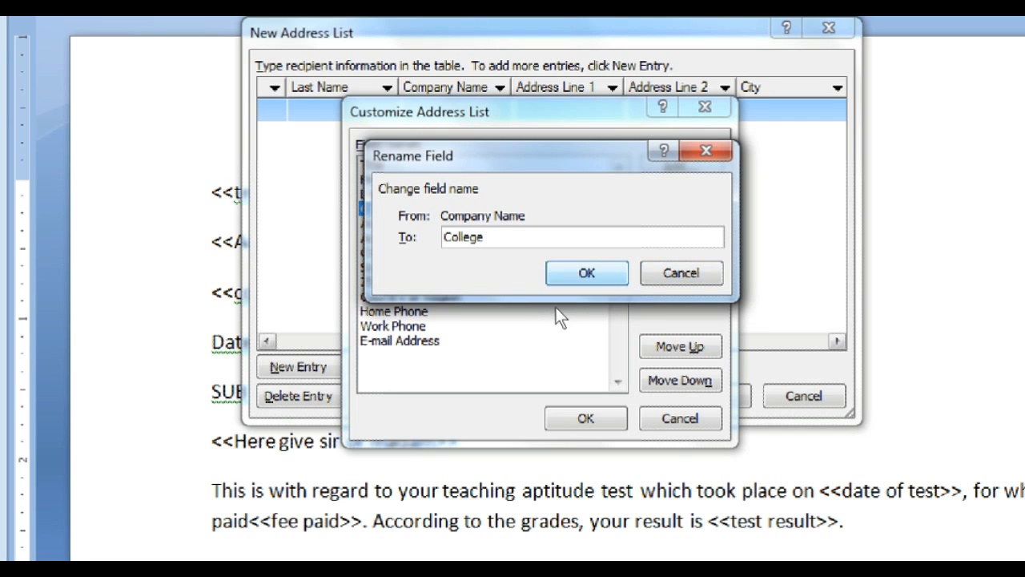
key("Return")
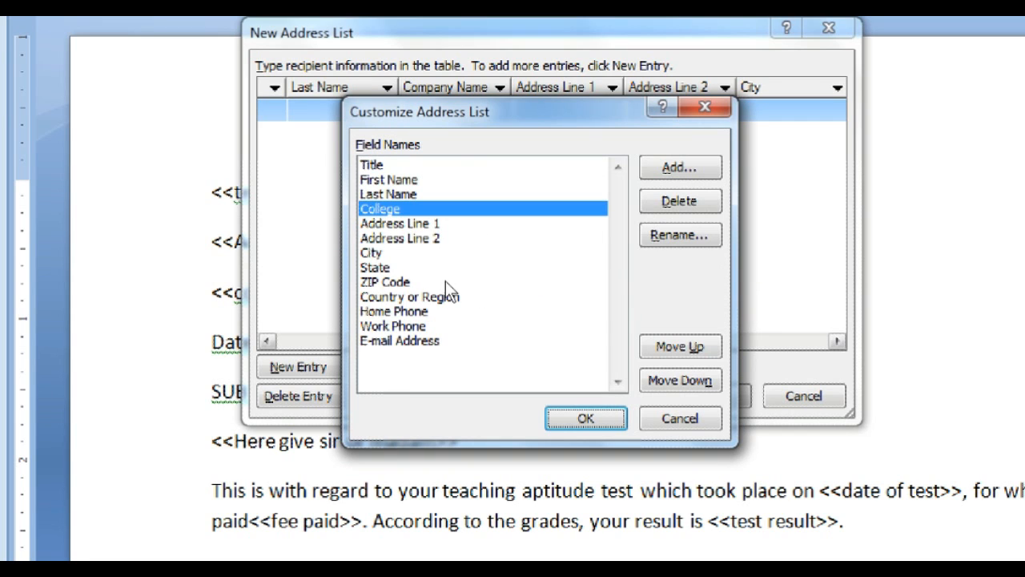
- Delete the Address Line 2 field and rename Address Line 1 to Address
key("Down")
key("Down")
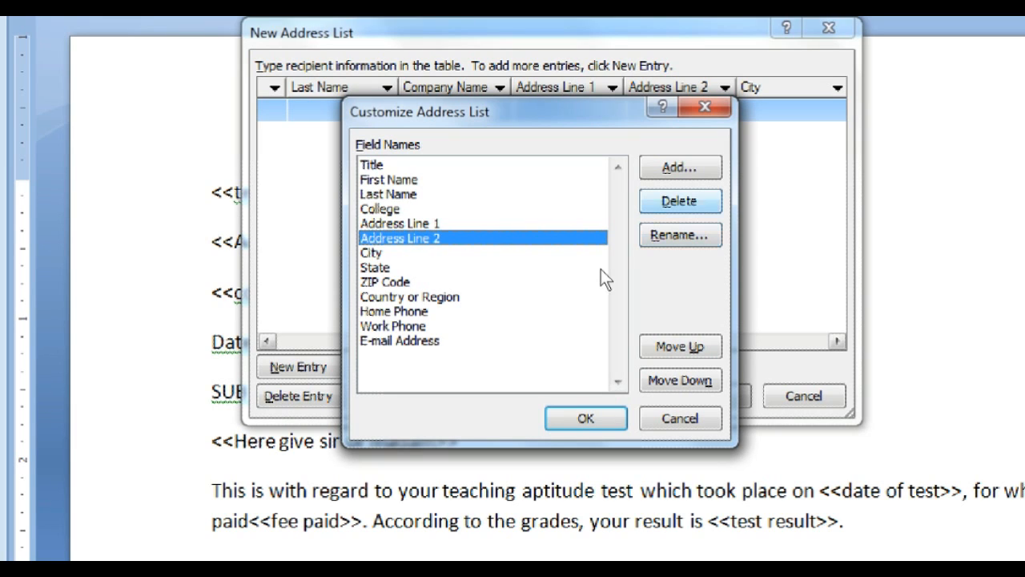
key("alt+d")
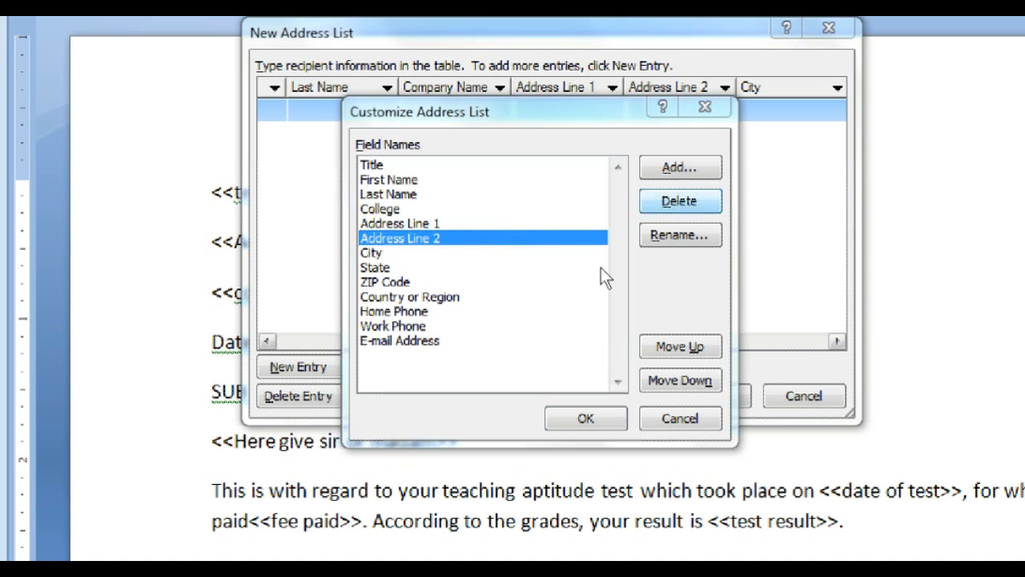
key("Return")
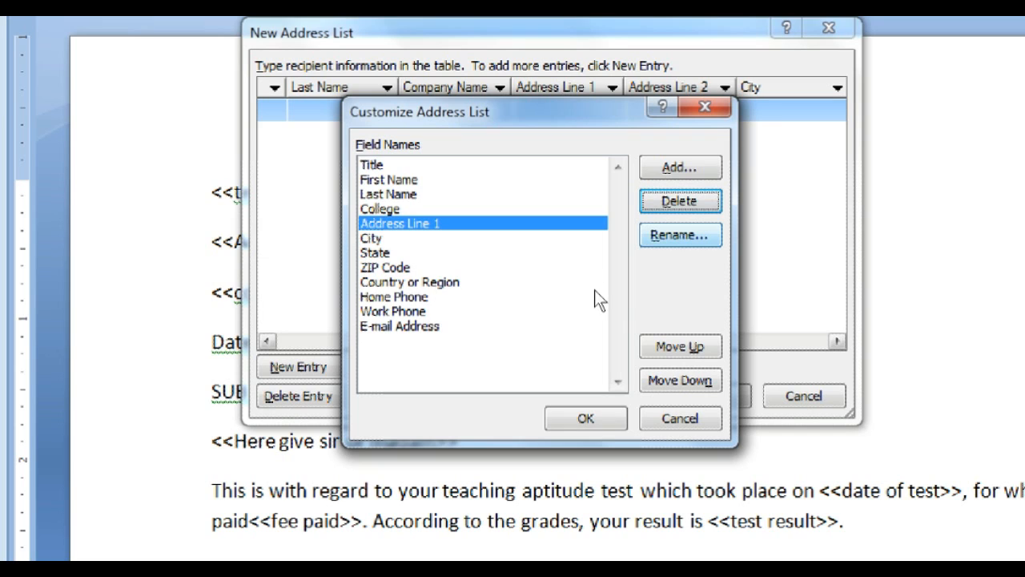
key("alt+r")
key("End")
key("BackSpace")
key("BackSpace")
key("BackSpace")
key("BackSpace")
key("BackSpace")
key("BackSpace")
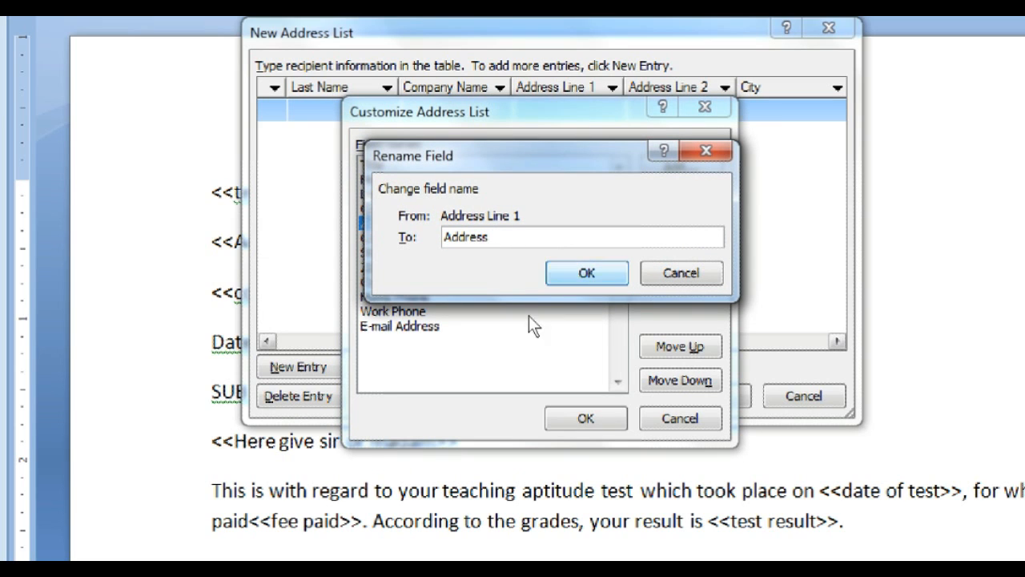
key("Return")
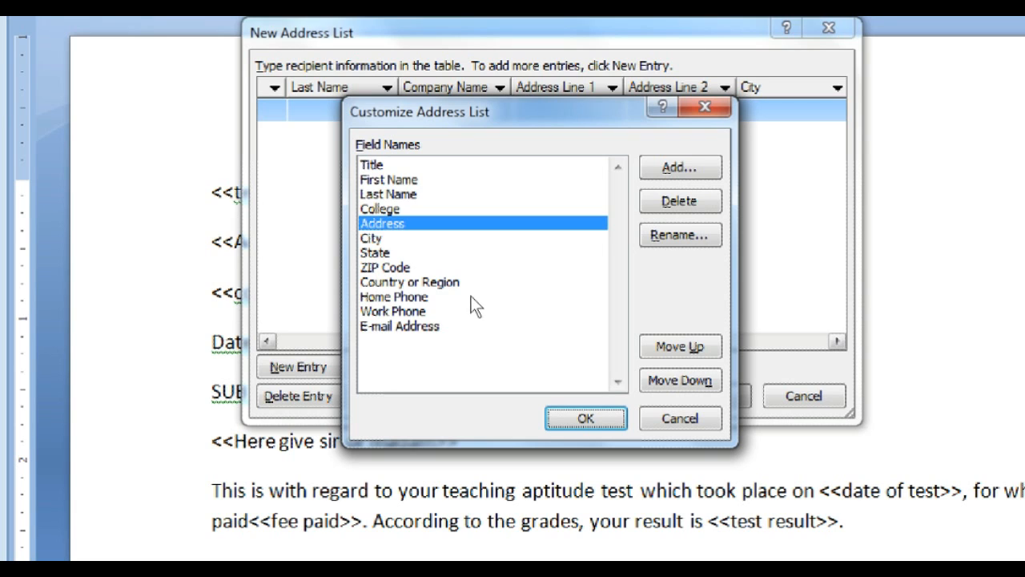
- Rename the City field to Date Of Test
key("Down")
key("alt+r")
key("BackSpace")
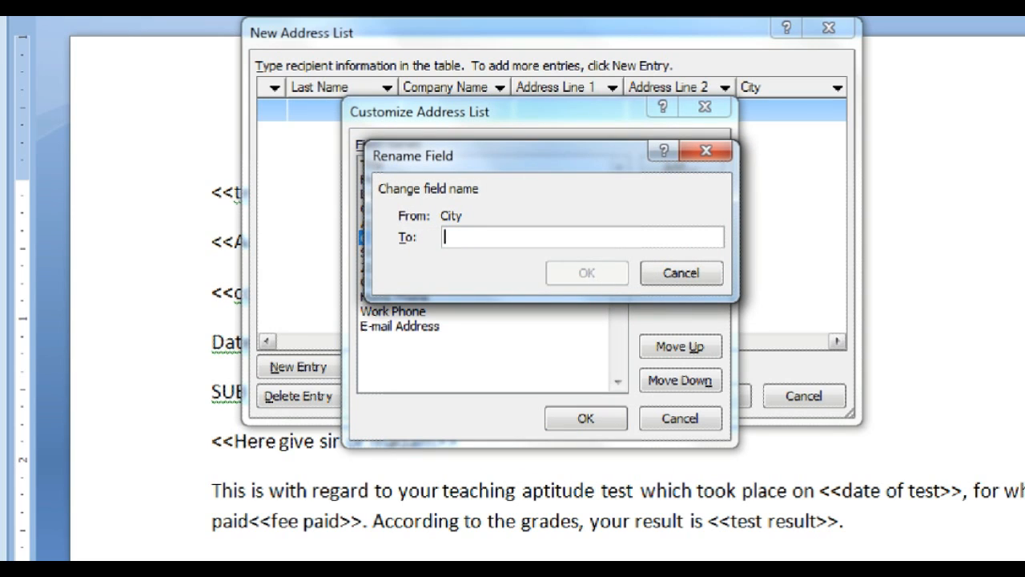
type("Dat")
type("e ")
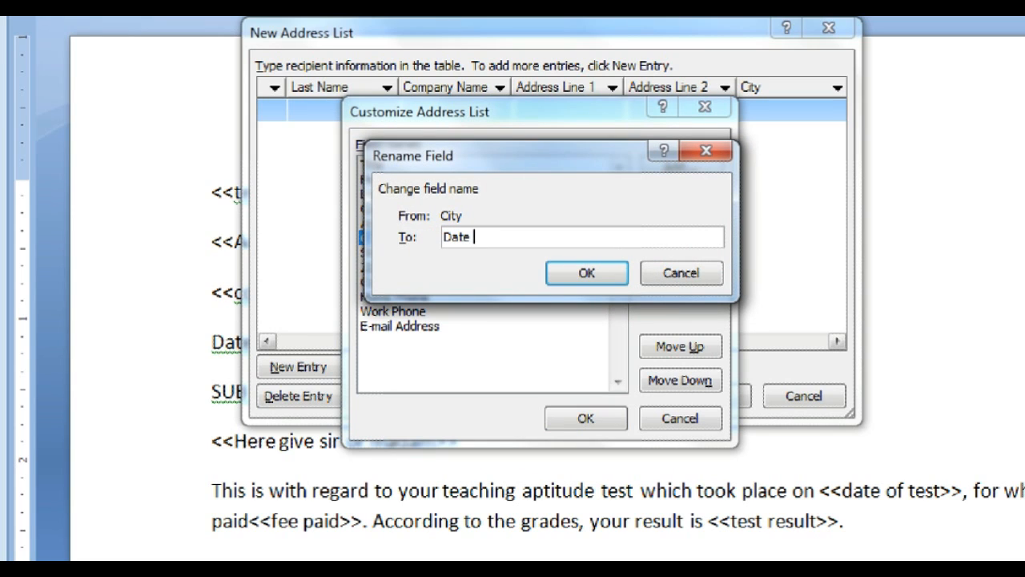
type("Of Test")
key("Return")
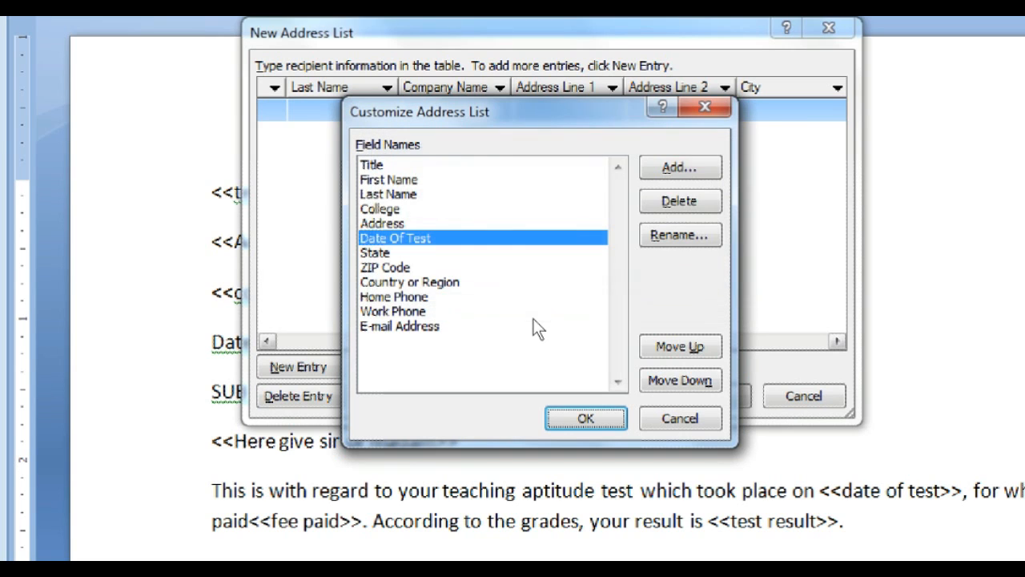
- Rename State to Fee Paid and ZIP Code to Test Result
key("Down")
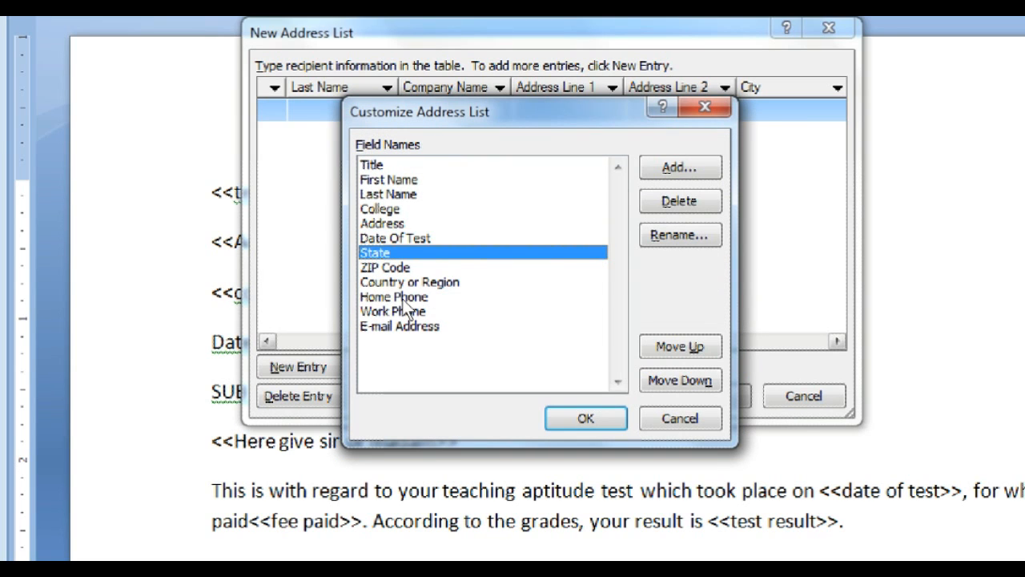
key("alt+r")
key("BackSpace")
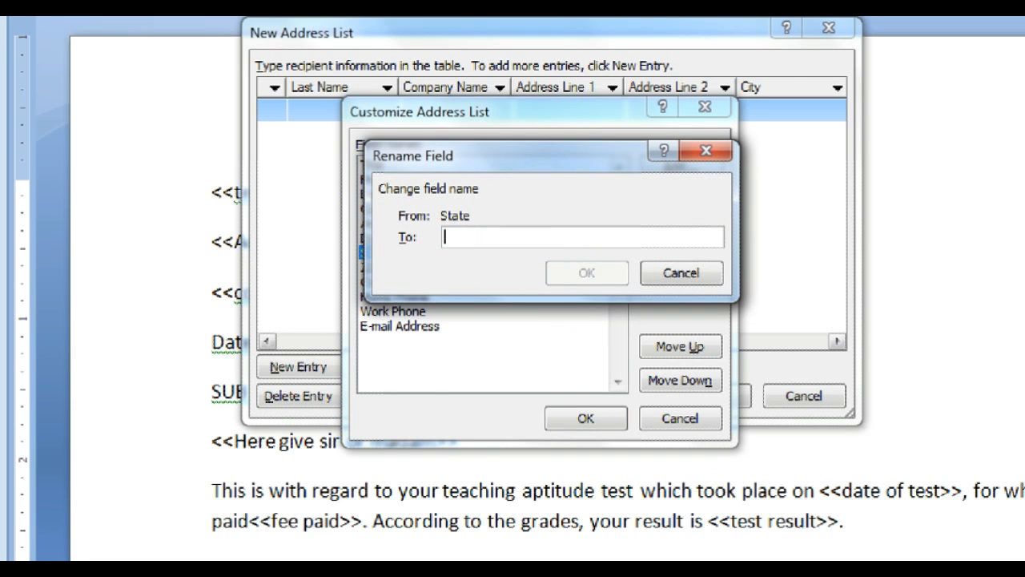
type("Fee Paid")
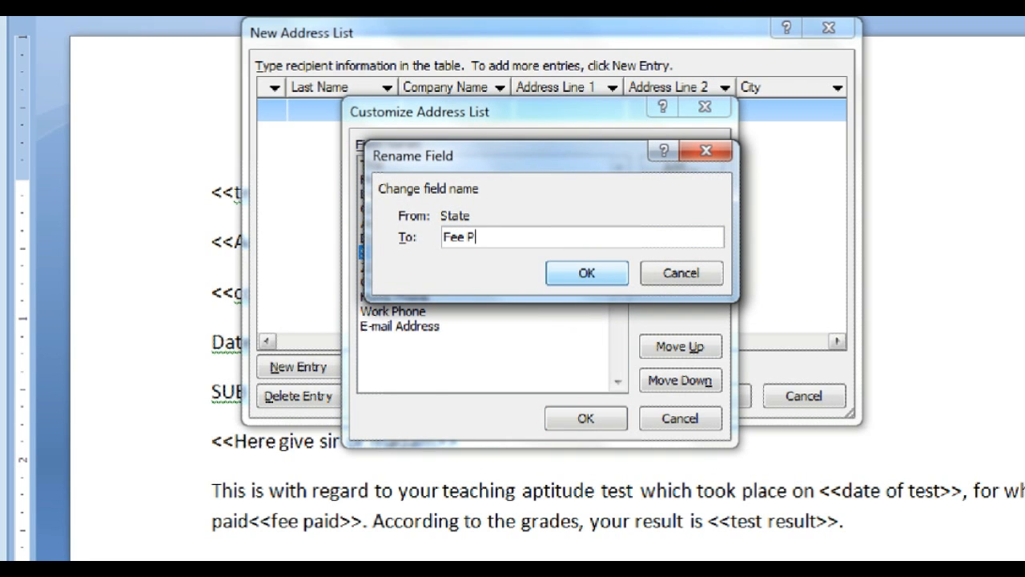
left_click(560, 274)
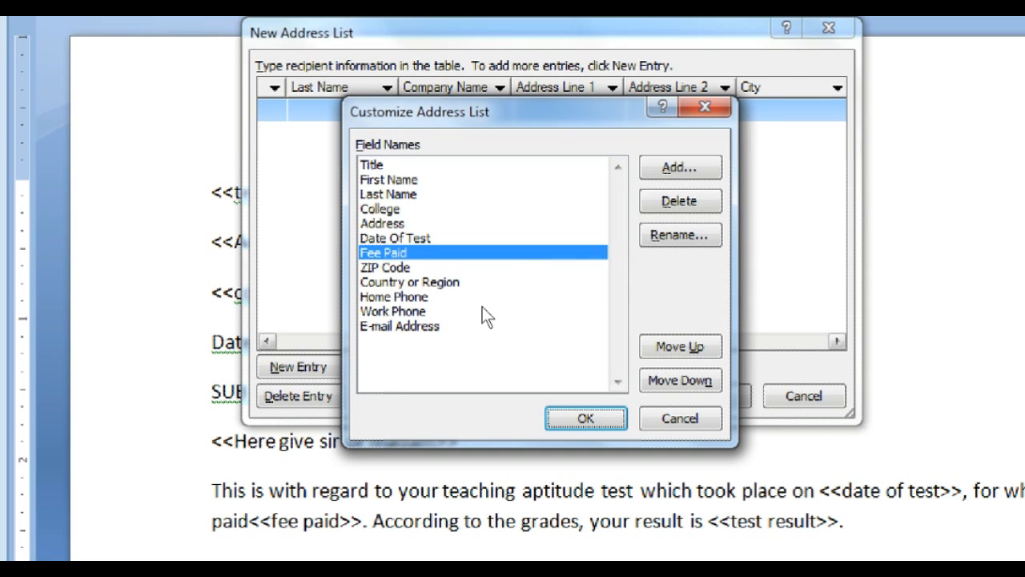
key("Down")
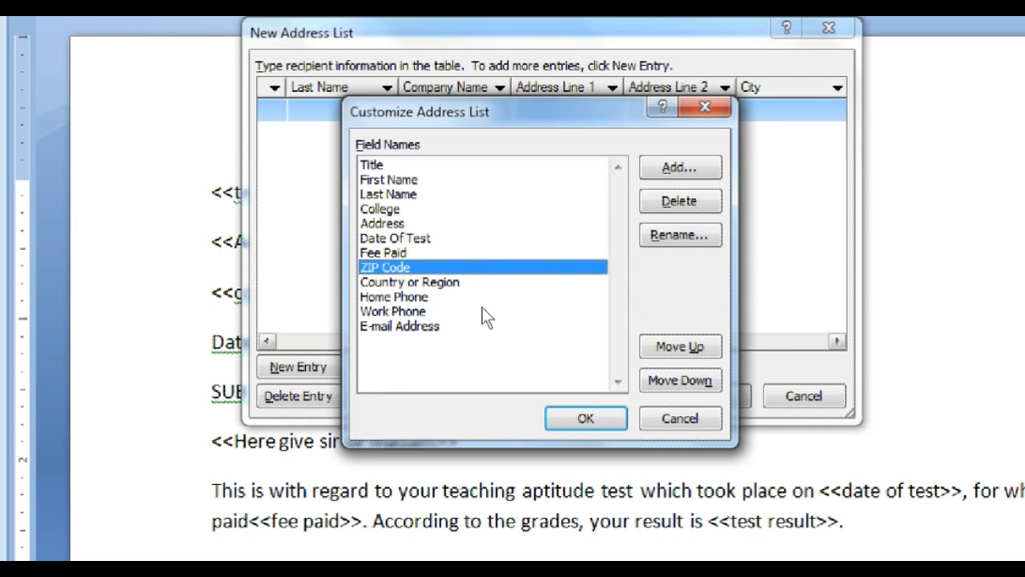
left_click(679, 234)
key("BackSpace")
type("Test ")
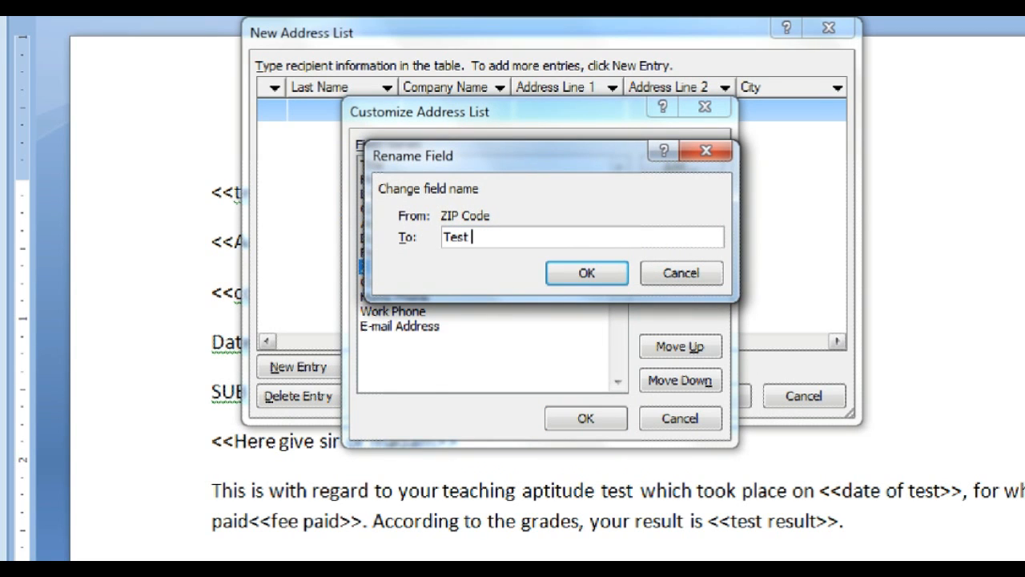
type("Resukt")
key("BackSpace")
key("BackSpace")
type("lt")
key("Return")
- Delete Country or Region, Home Phone, Work Phone and E-mail Address fields, then accept the list
key("Down")
key("alt+d")
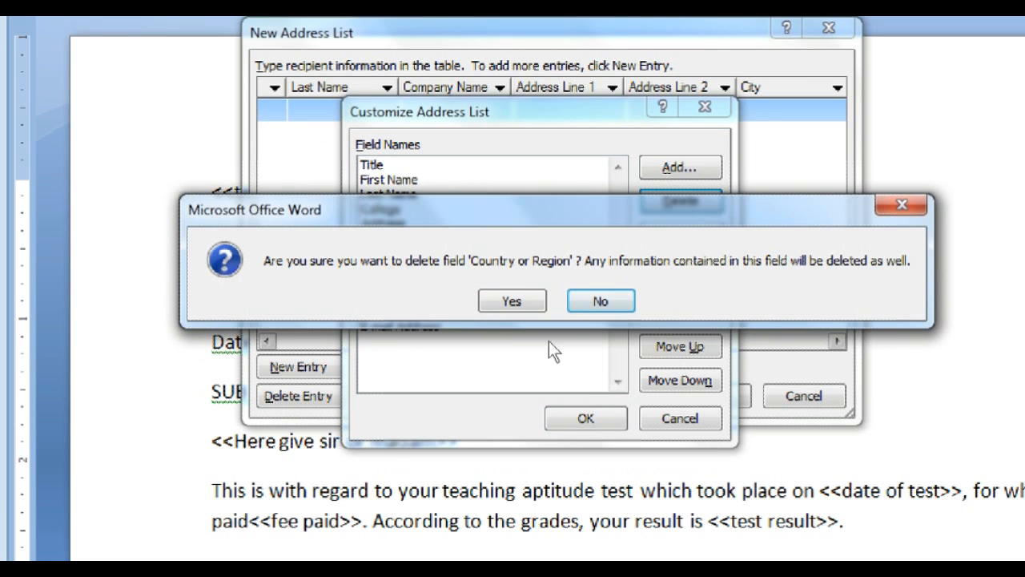
key("Return")
key("Down")
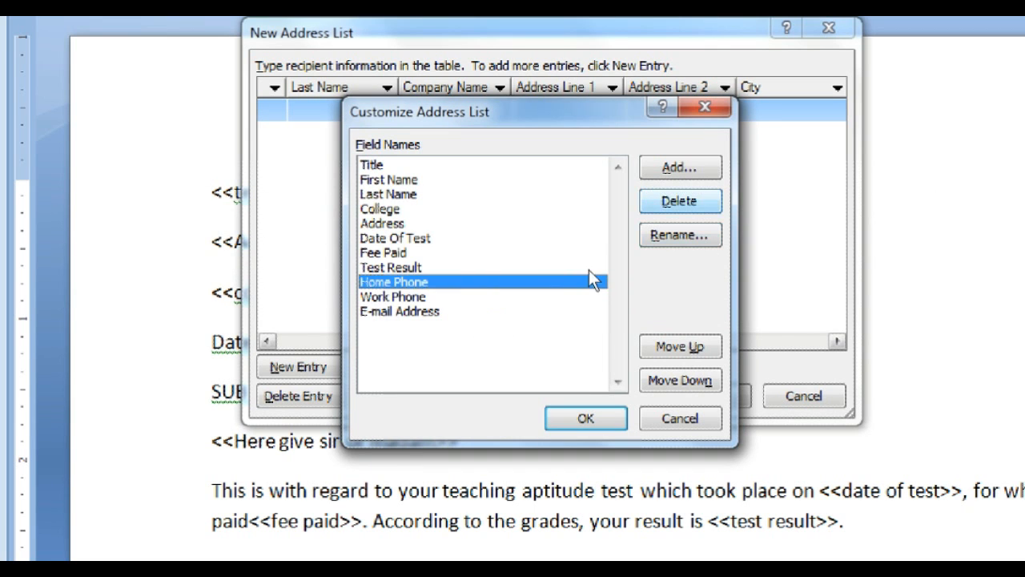
key("alt+d")
key("Return")
key("Down")
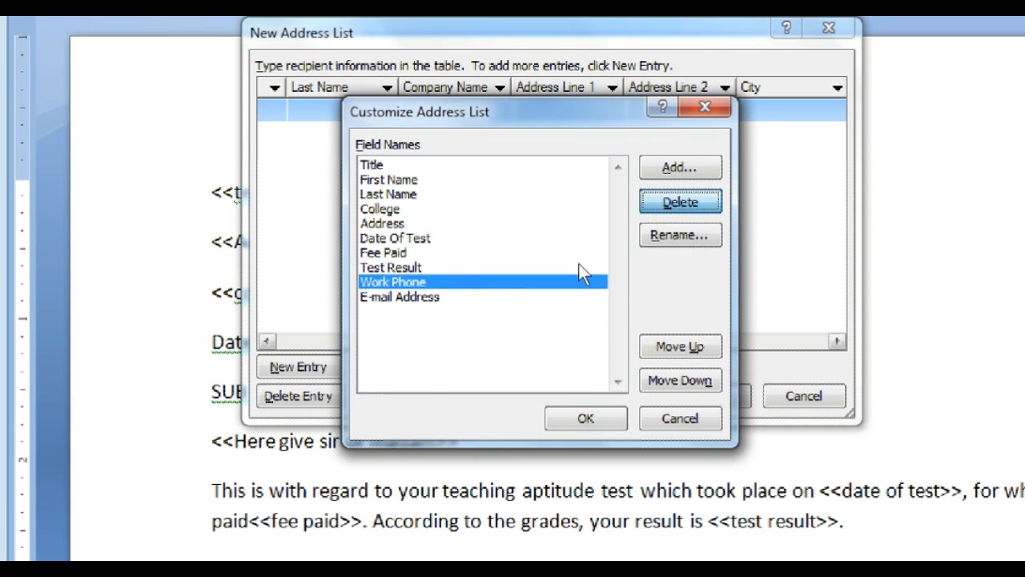
key("alt+d")
left_click(506, 308)
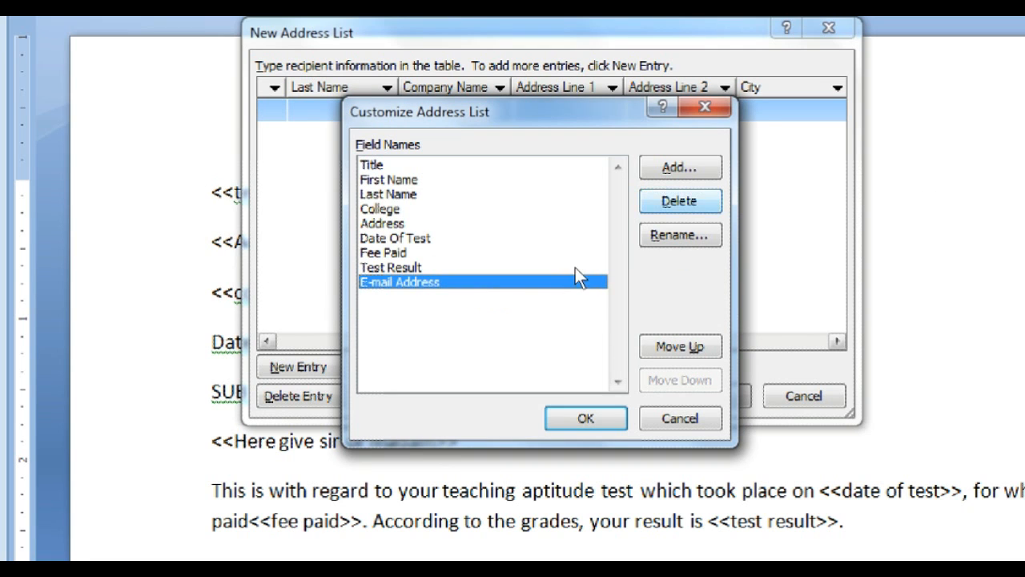
key("alt+d")
key("Return")
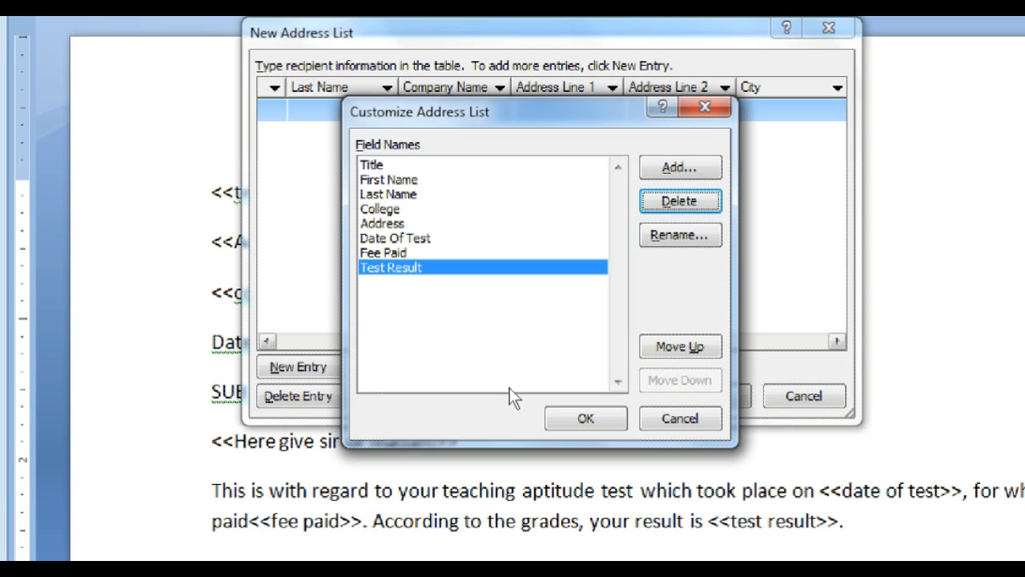
left_click(534, 422)
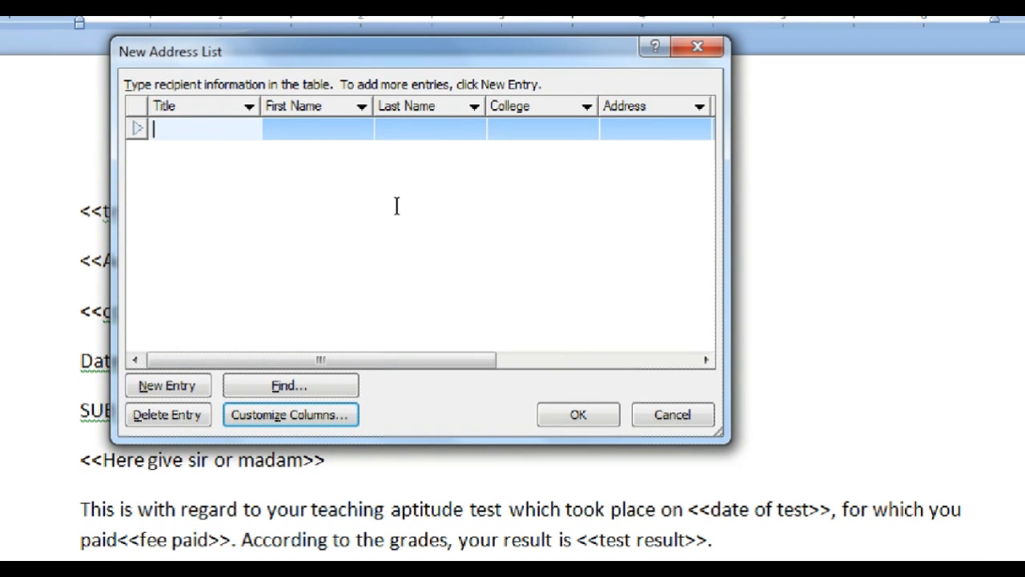
- Enter the first teacher's title MR, first and last name, college MAC and address
type("mr")
key("BackSpace")
key("BackSpace")
type("MR")
key("Tab")
type("RAM")
key("Tab")
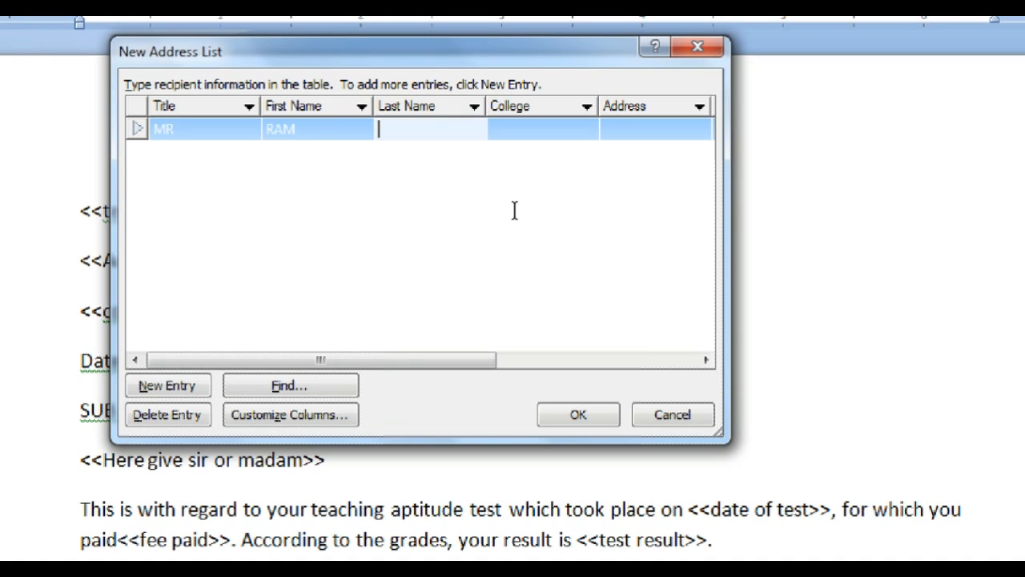
type("SINGH")
key("Tab")
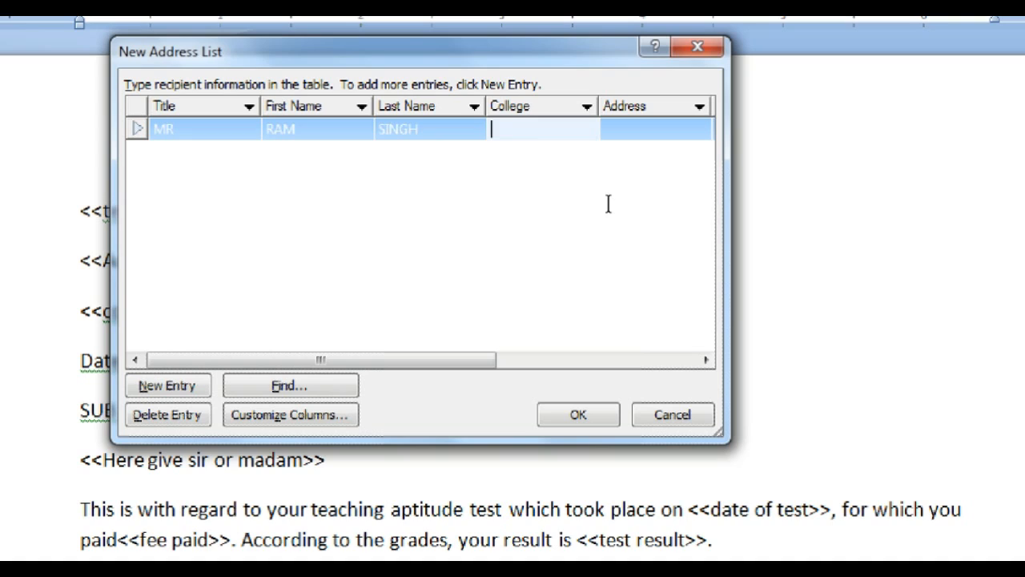
type("MAC")
key("Tab")
type("PANDAV NAGAR")
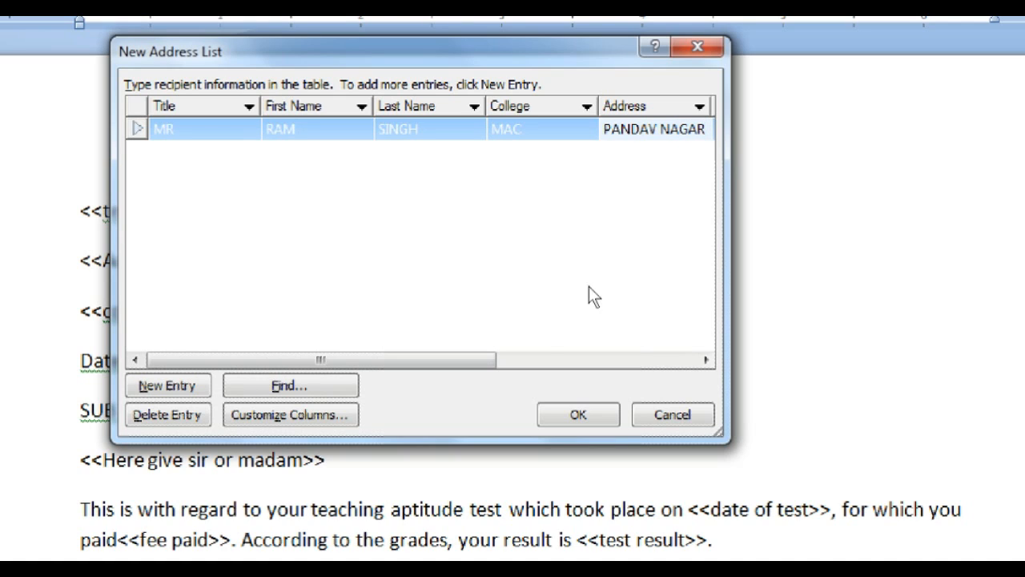
- Fill in the first teacher's test date 15/2/2017, fee 800 and result 9
left_click(548, 361)
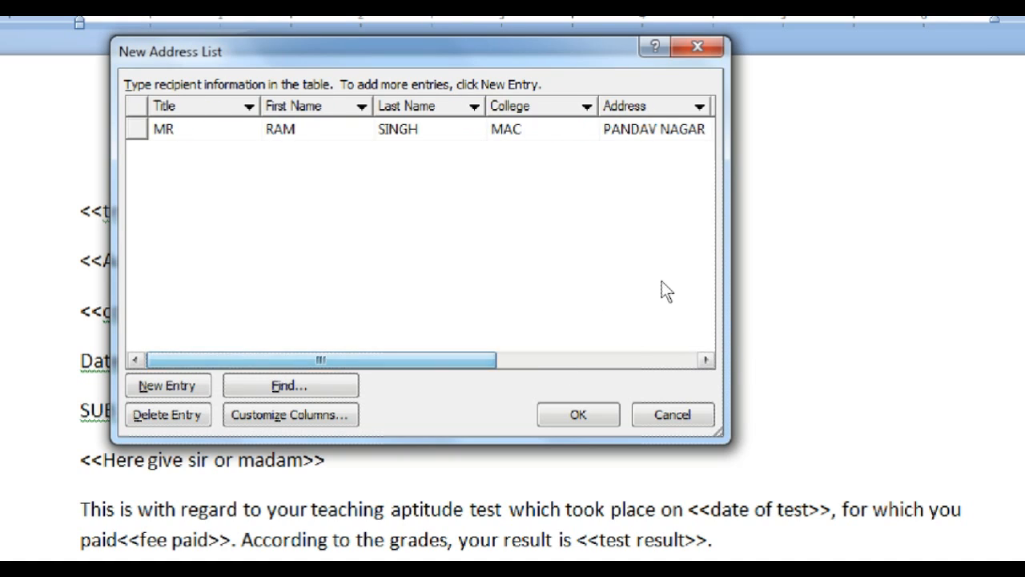
left_click_drag(551, 374, 722, 363)
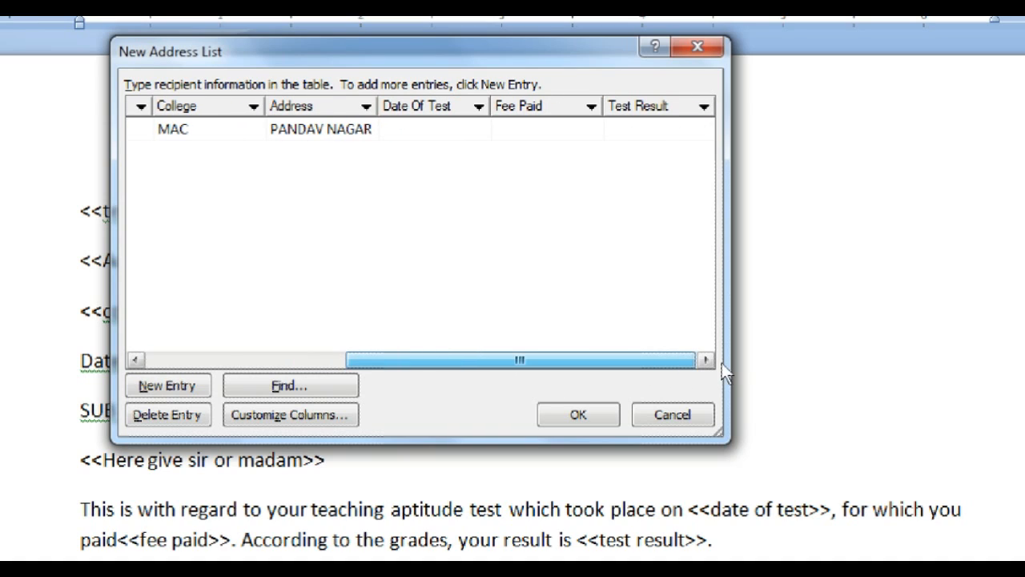
left_click(539, 209)
key("Tab")
type("/")
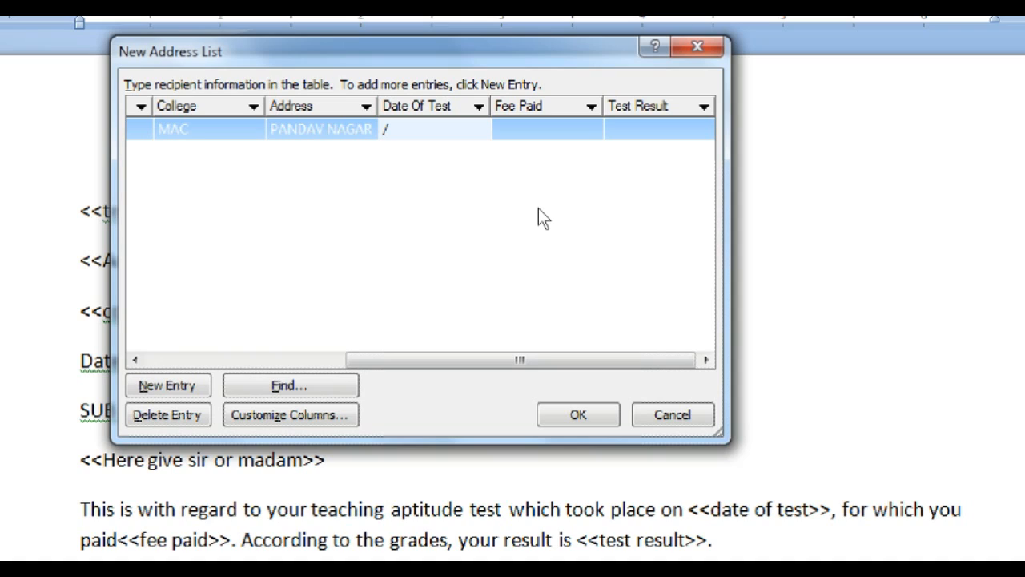
key("BackSpace")
type("15/2/2017")
key("Tab")
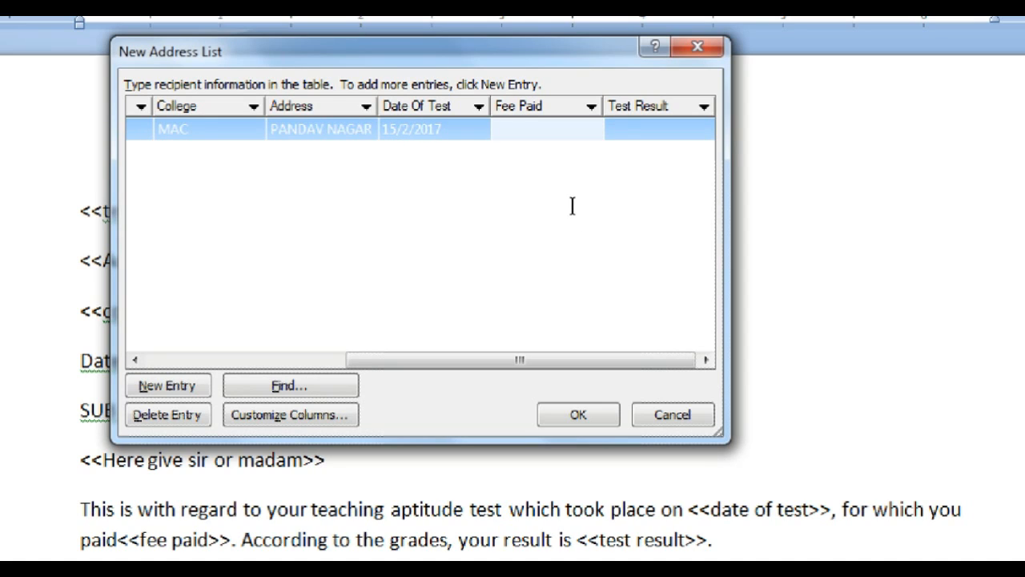
type("800")
key("Tab")
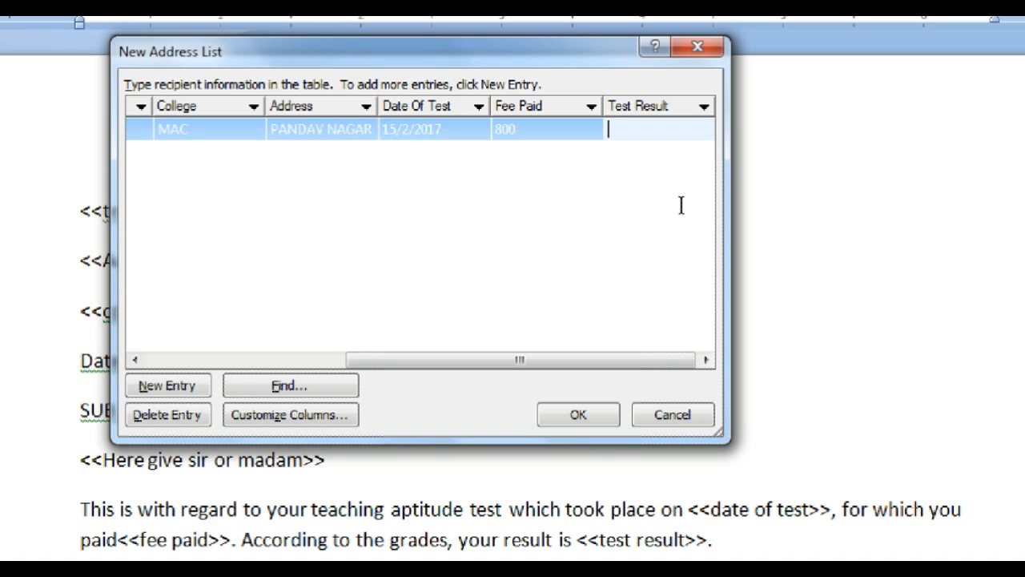
type("9")
left_click_drag(654, 357, 533, 360)
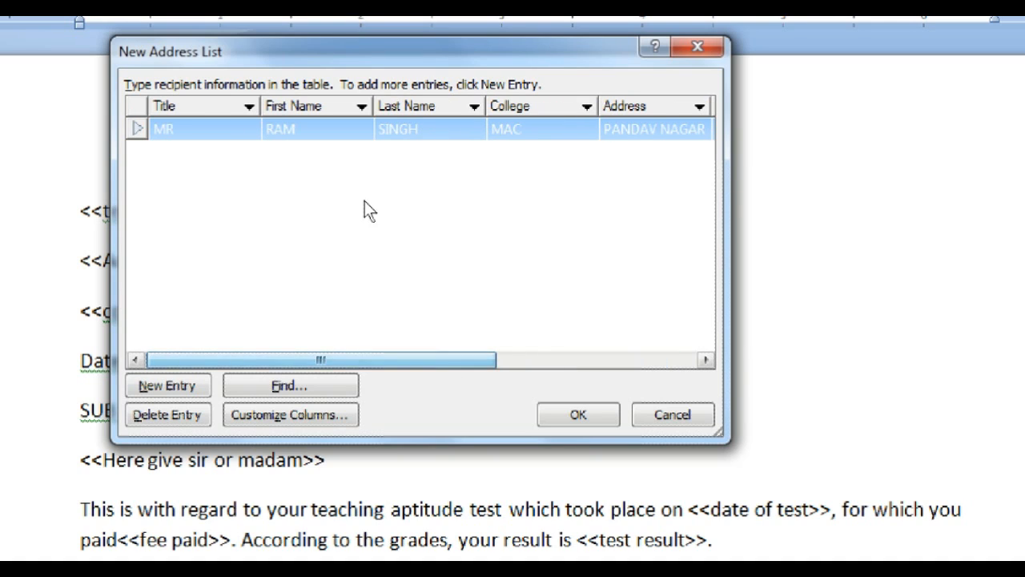
- Add a second teacher entry with title MRS, first and last name, college RCC and address
key("Return")
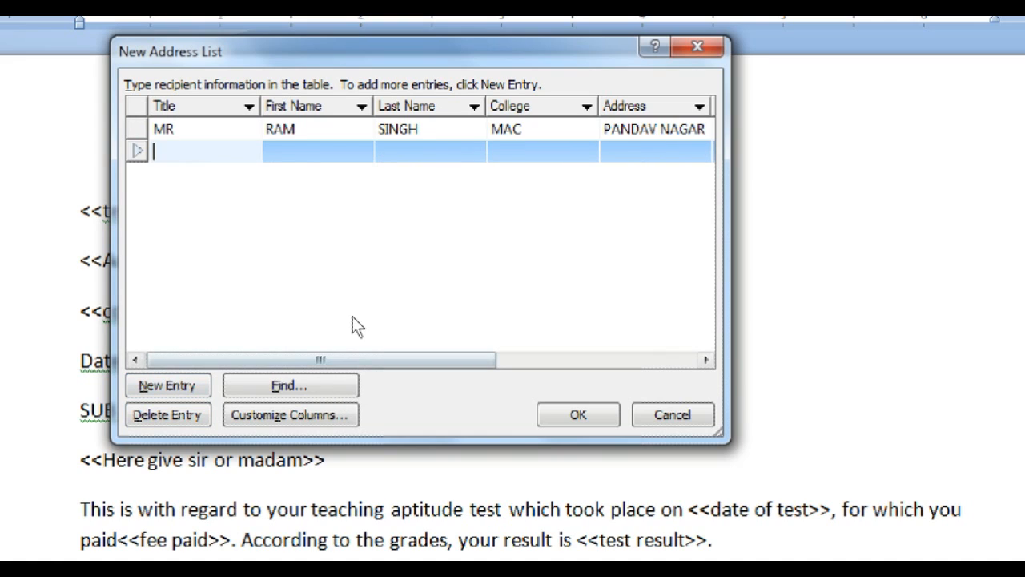
type("MRS")
key("Tab")
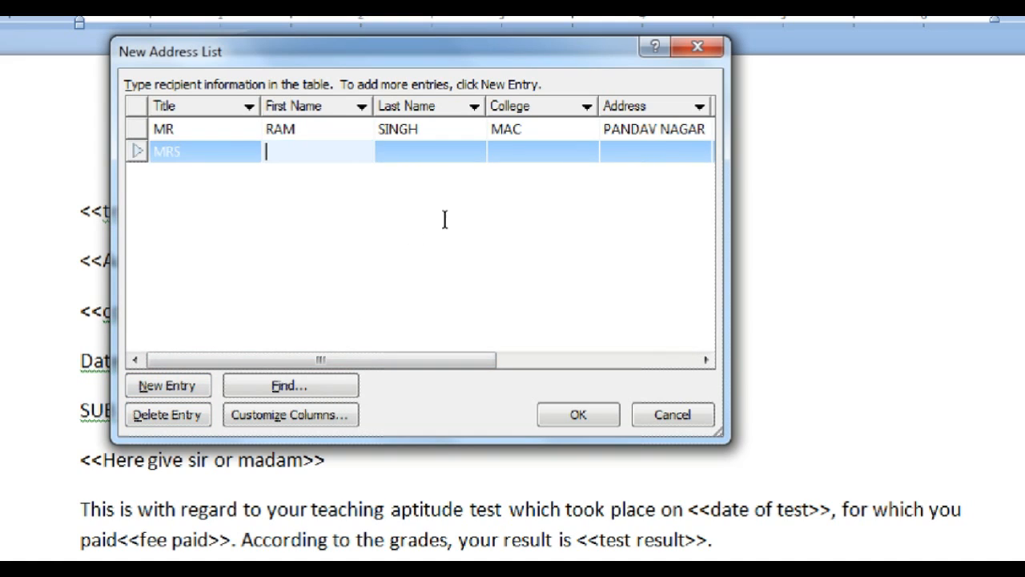
type("SANGEETA")
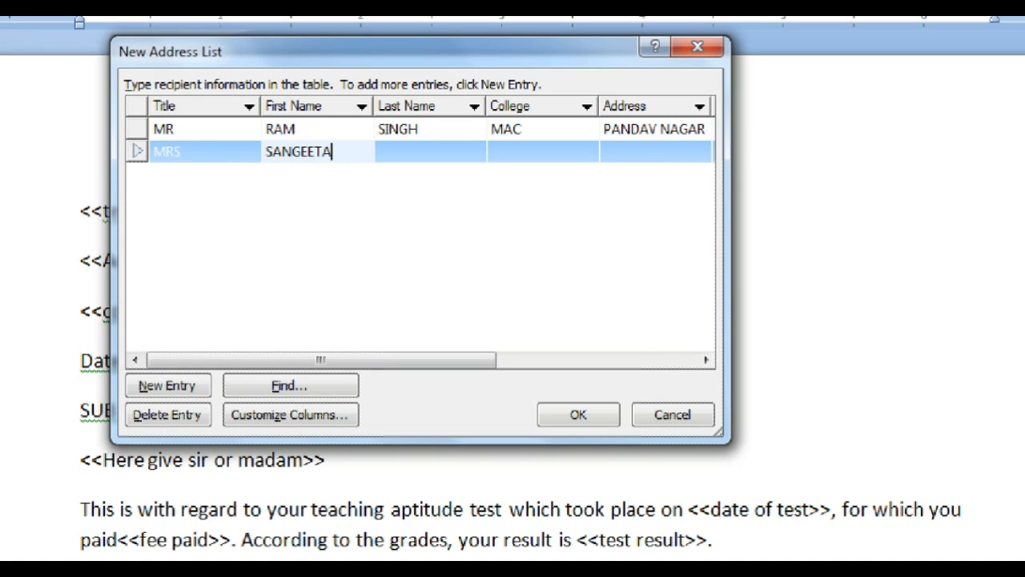
key("Tab")
type("RAI")
key("Tab")
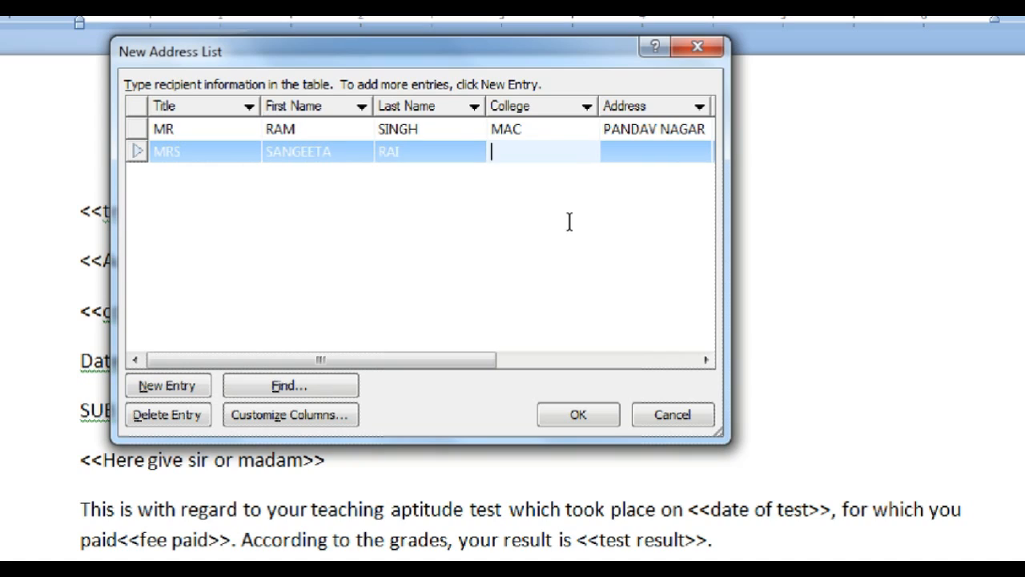
type("ST")
key("BackSpace")
type("RCC")
key("Tab")
type("LAXMI ")
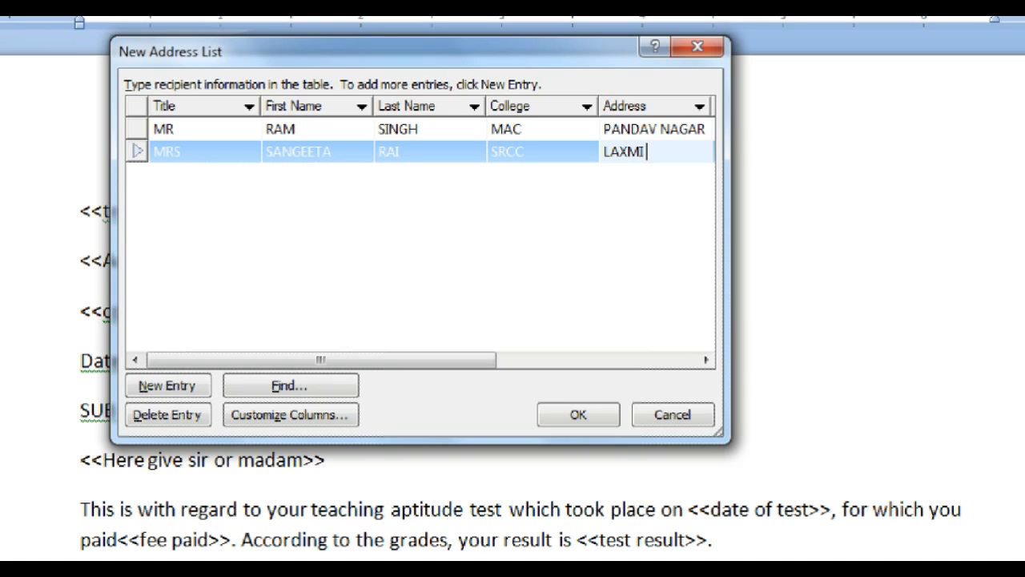
type("NAGAR")
- Give the second teacher test date 15/2/2017, fee 800 and result 9
left_click_drag(480, 360, 755, 354)
left_click(558, 360)
key("Tab")
type("15")
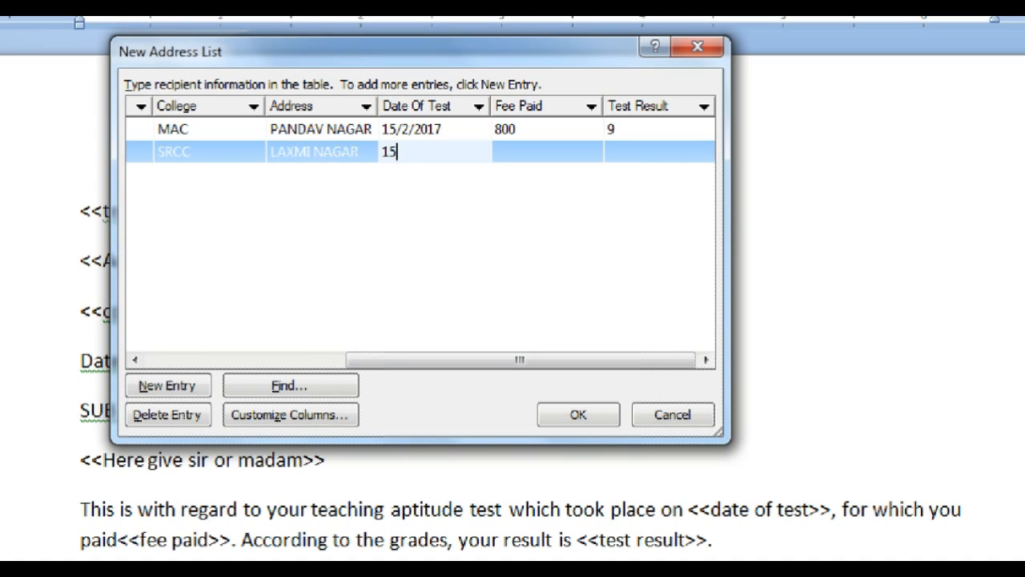
type("/2/2017")
key("Tab")
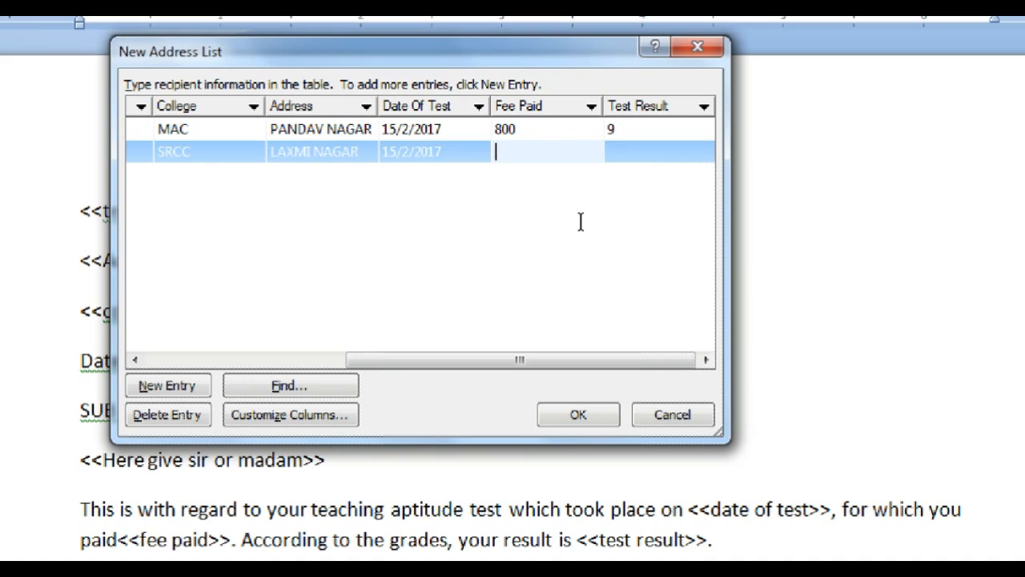
type("800")
key("Tab")
type("9")
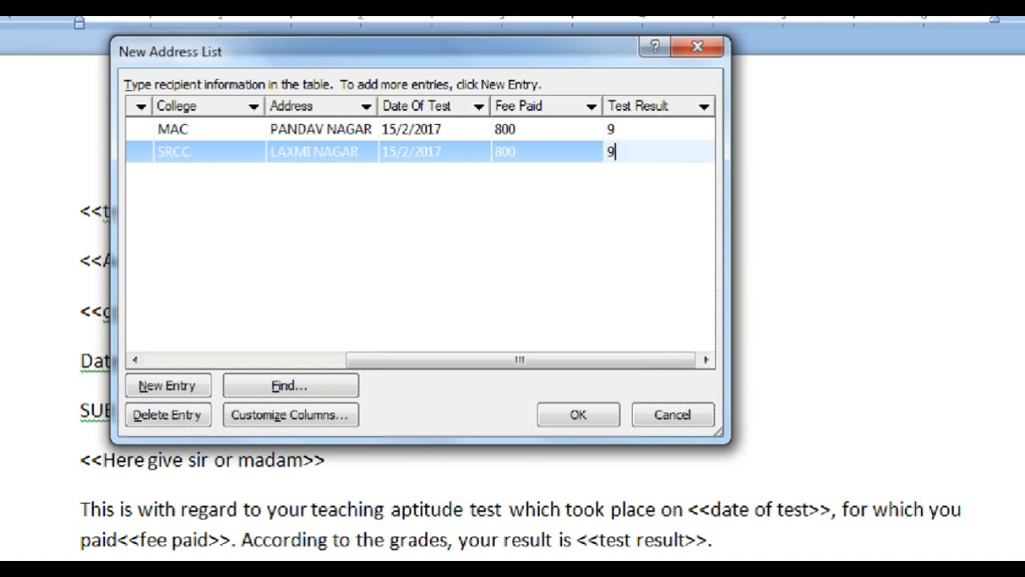
left_click_drag(618, 356, 376, 370)
- Add a third teacher entry with title MR, first and last name, college MAC and address
key("Return")
type("MR")
key("Tab")
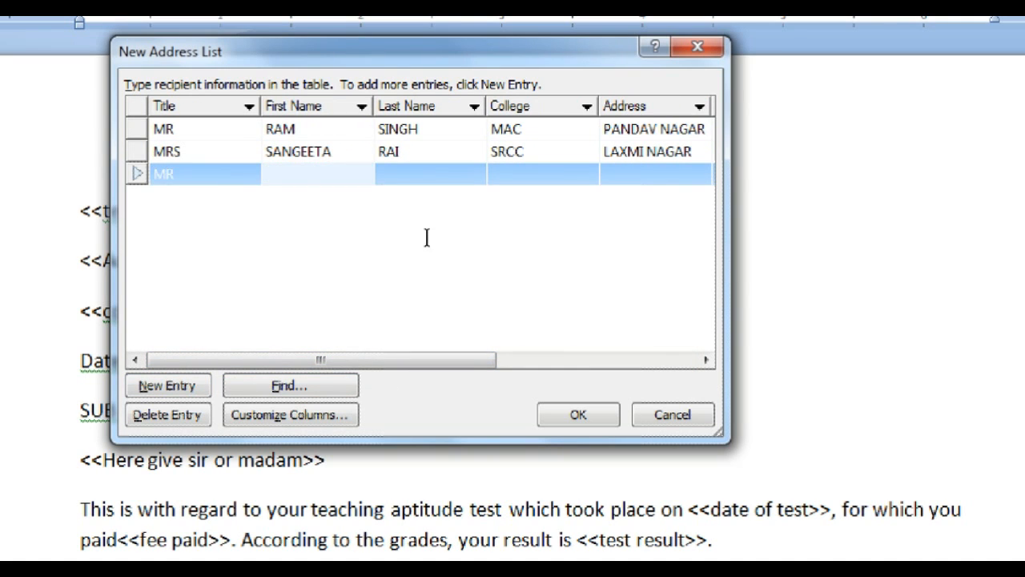
type("SHYAM")
key("Tab")
type("LAL")
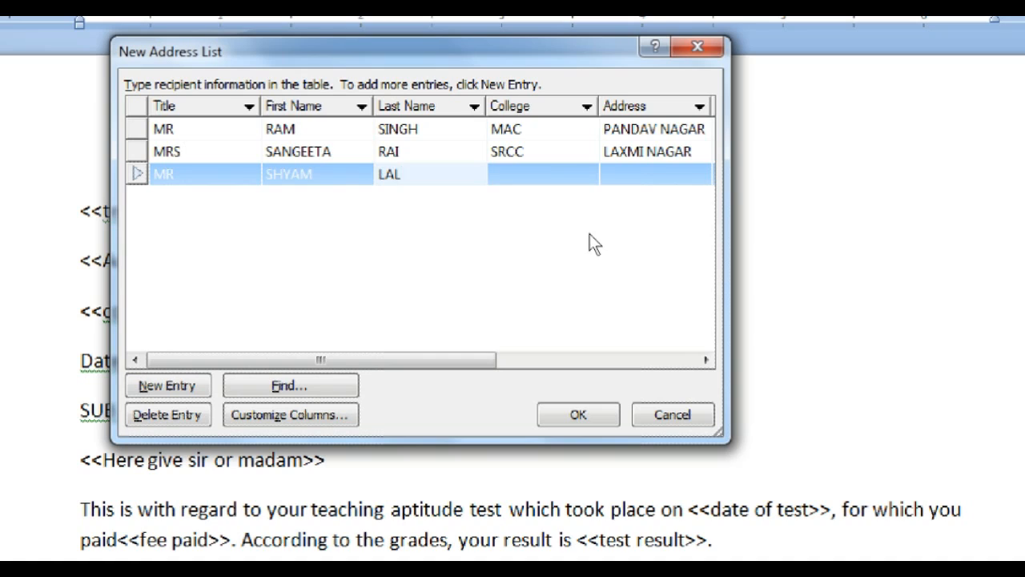
key("Tab")
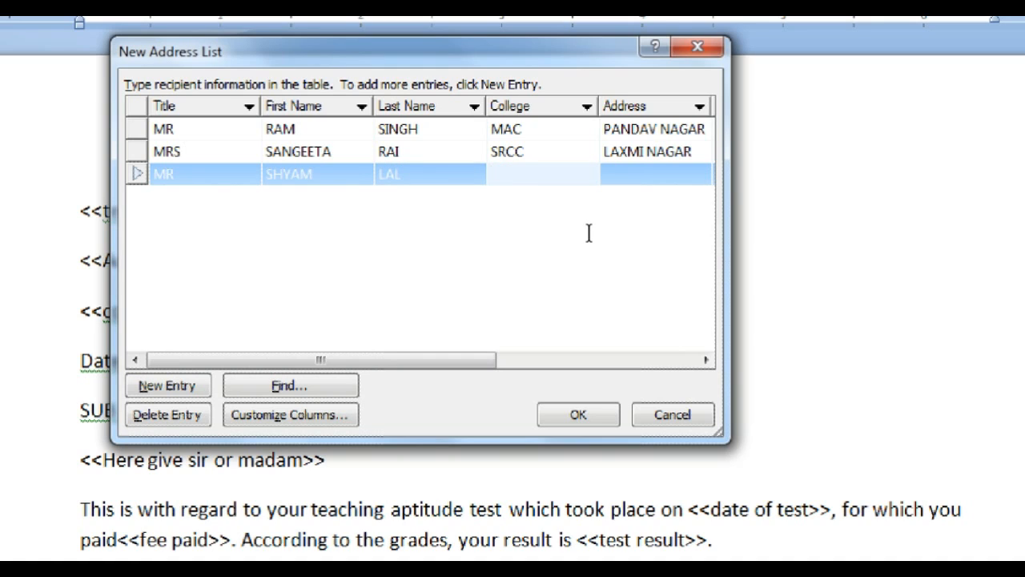
type("MAC")
key("Tab")
type("NOIDA")
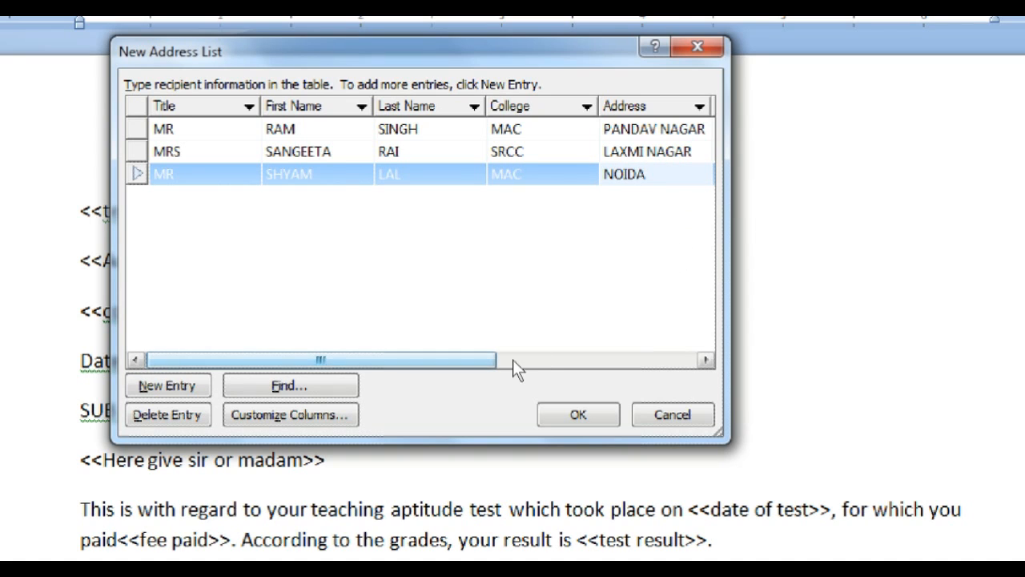
- Give the third teacher test date 12/2/2017, fee 500 and result 10, then finish the list
left_click(512, 362)
left_click(597, 360)
left_click(621, 360)
key("Tab")
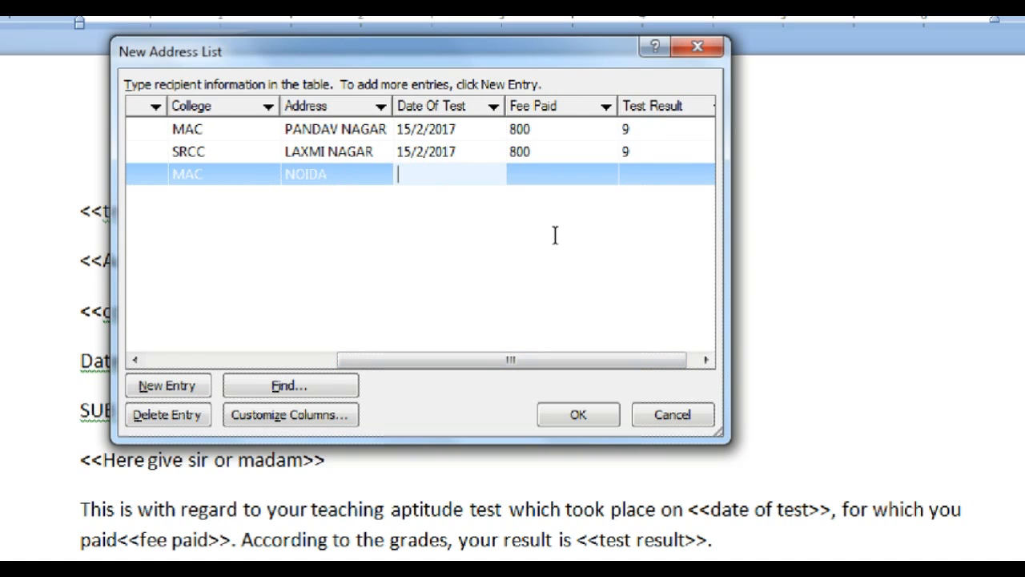
type("12/2/2017")
key("Tab")
type("500")
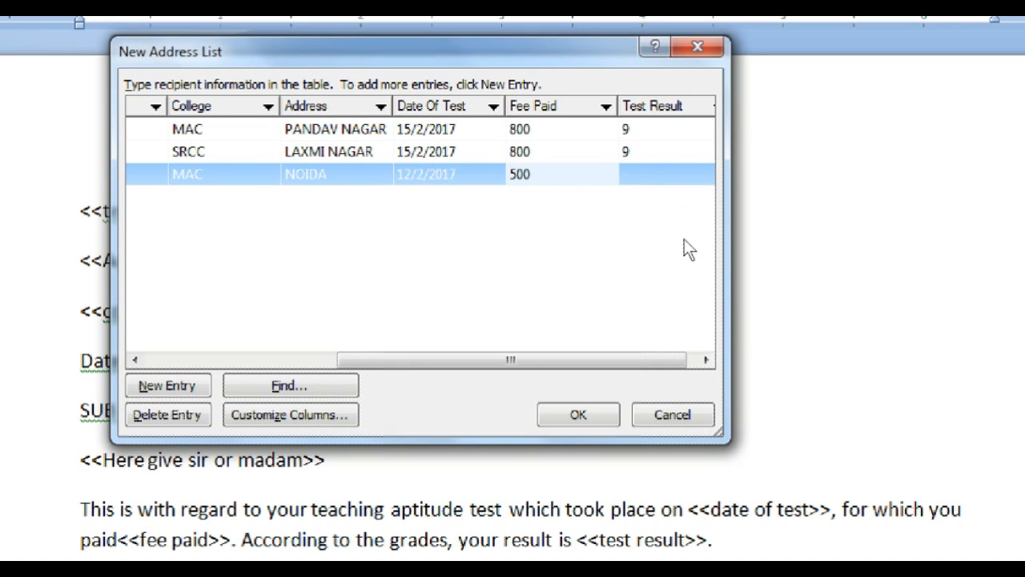
key("Tab")
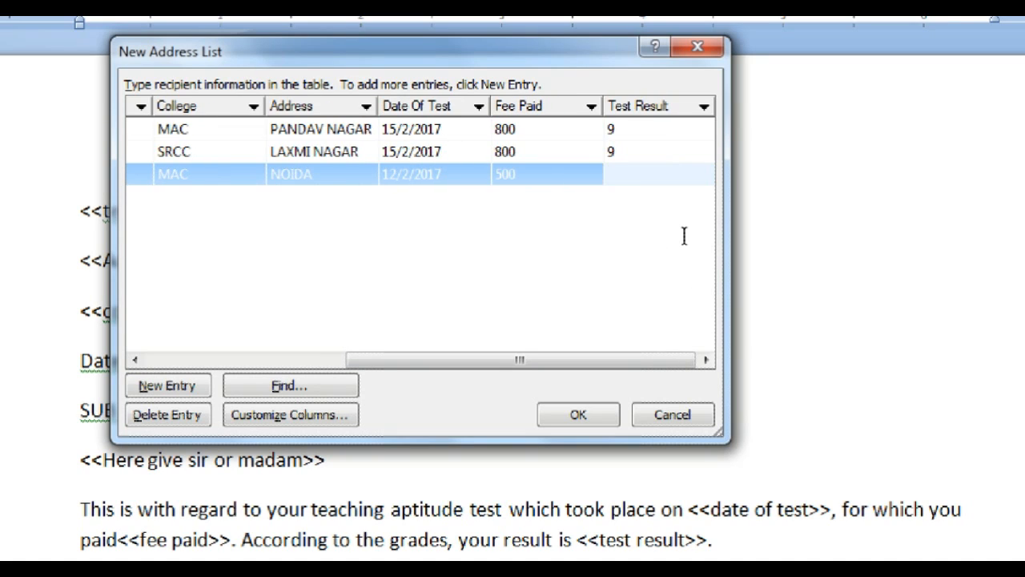
type("10")
left_click_drag(505, 360, 423, 361)
left_click(613, 410)
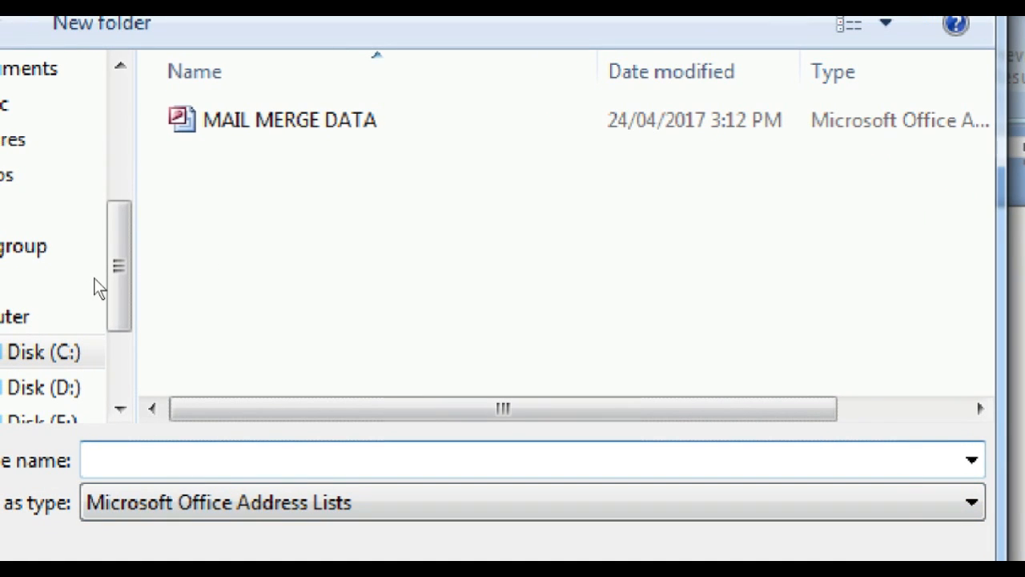
- Save the recipient list under the file name MAIL MERGE - TEACHER
type("MAIL MERGE - TEAC")
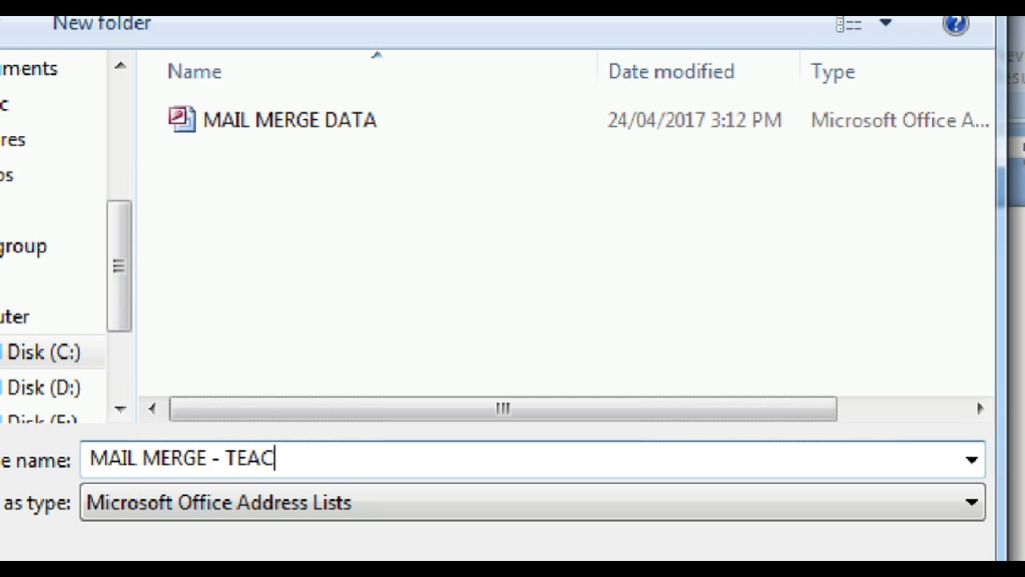
type("HER")
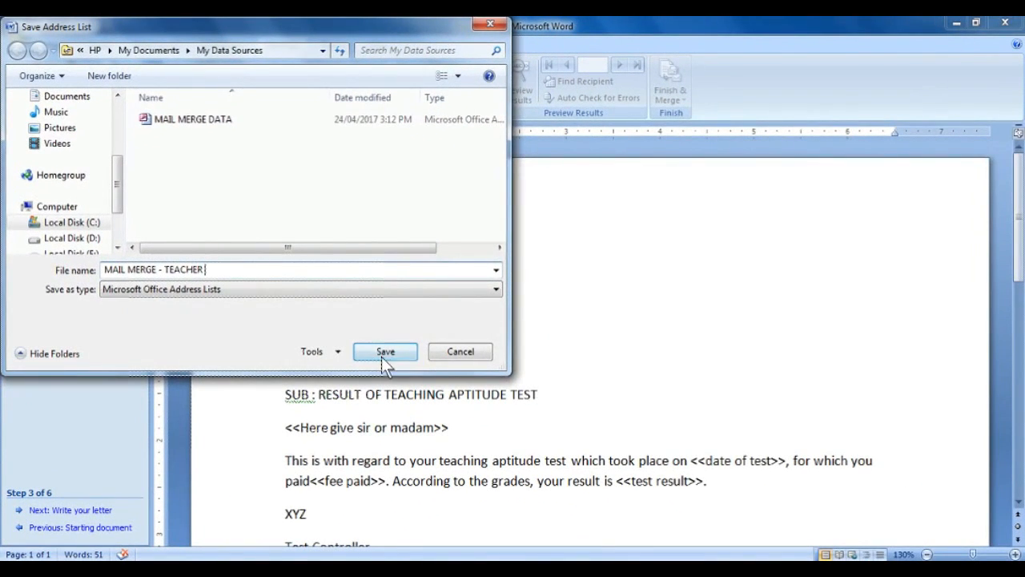
left_click(383, 354)
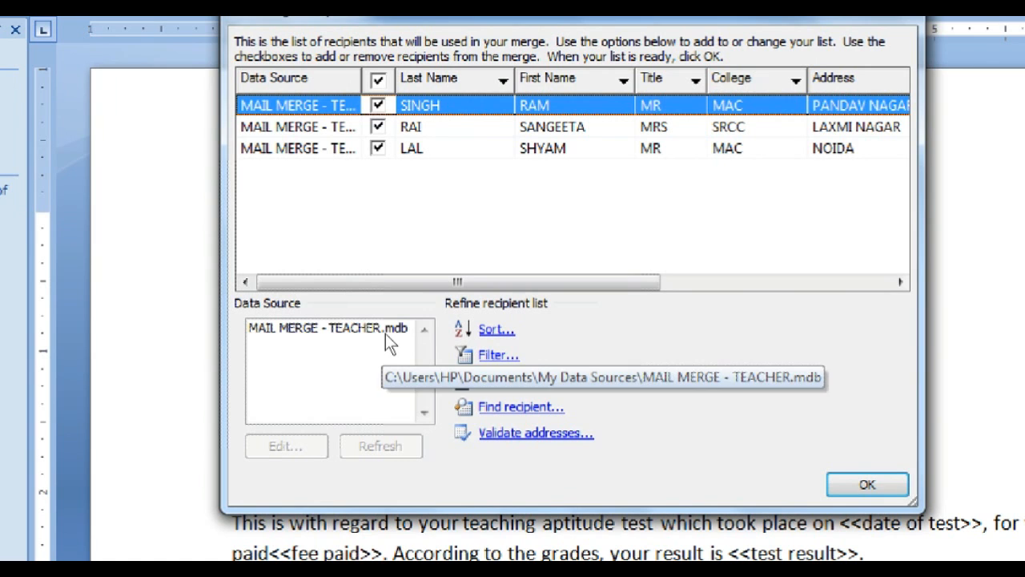
- Edit the MAIL MERGE - TEACHER.mdb data source and save the changes to the list
left_click(390, 342)
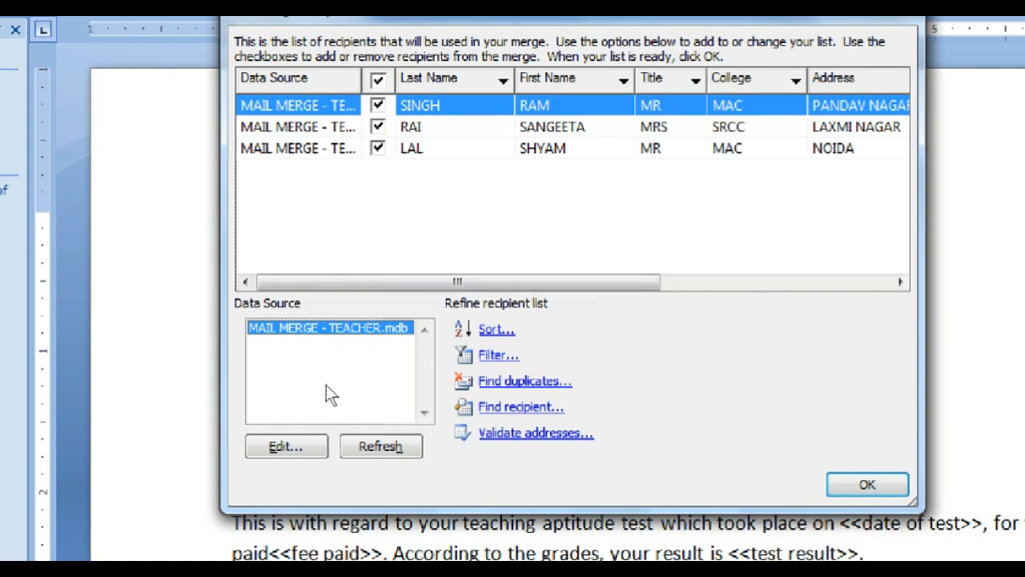
left_click(316, 444)
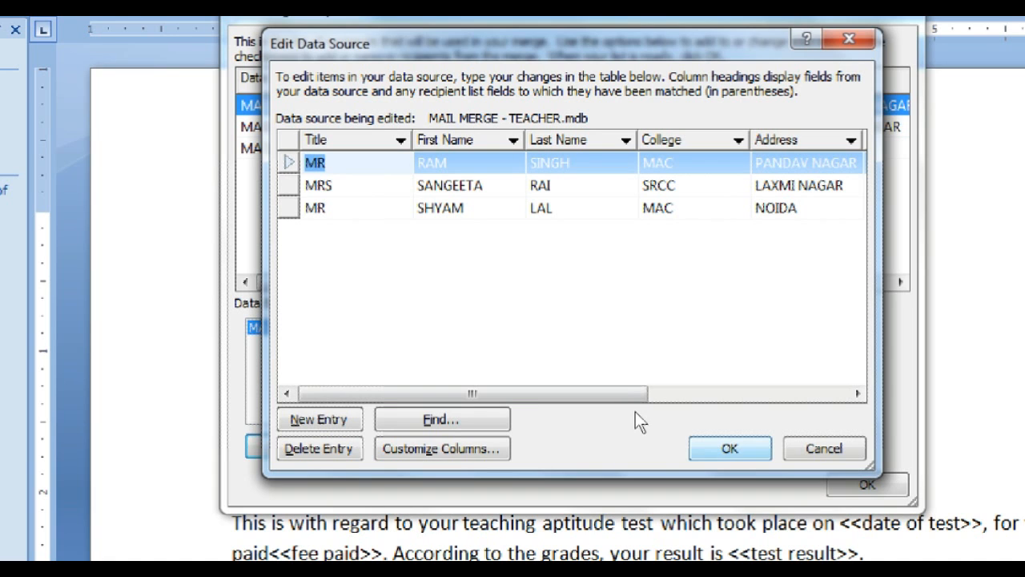
key("Return")
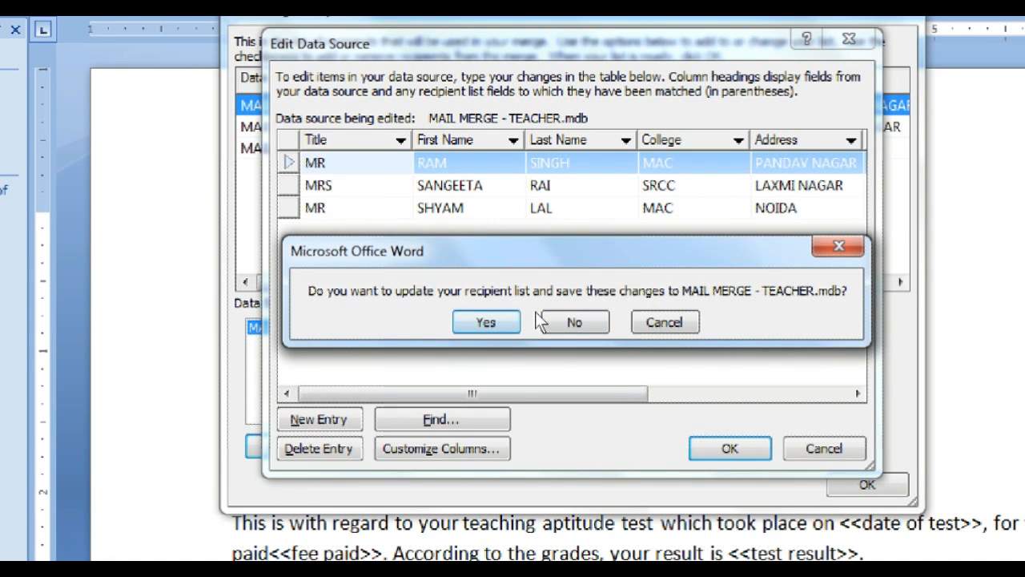
left_click(466, 324)
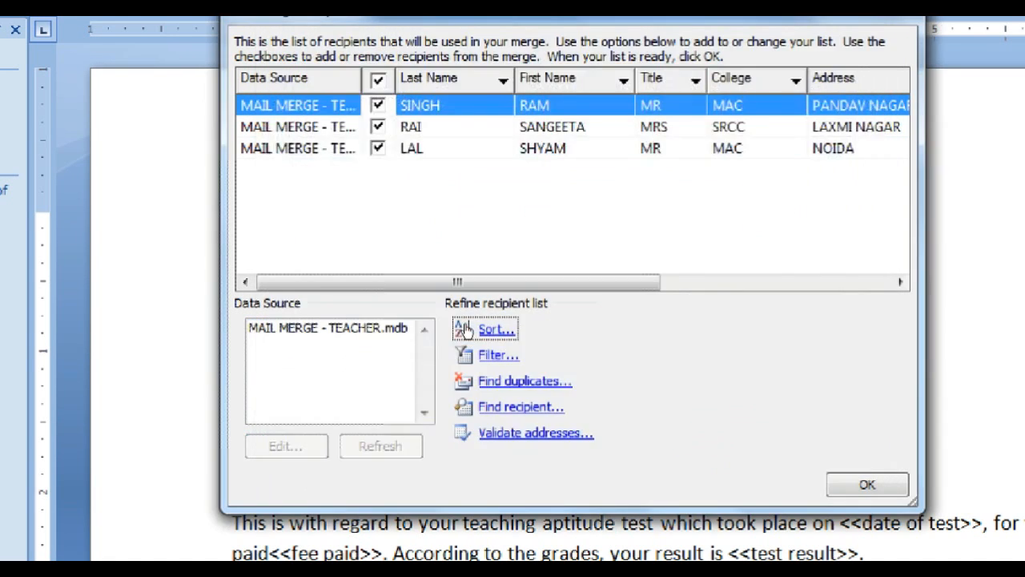
- Reselect the MAIL MERGE - TEACHER.mdb source, keep all three teachers ticked, and close the recipients dialog
left_click(382, 330)
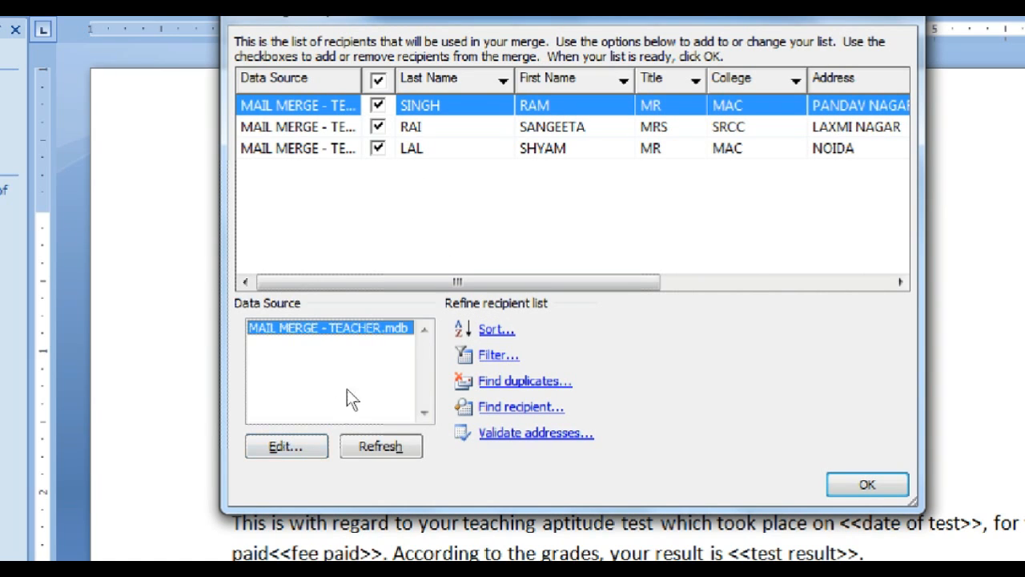
left_click(377, 105)
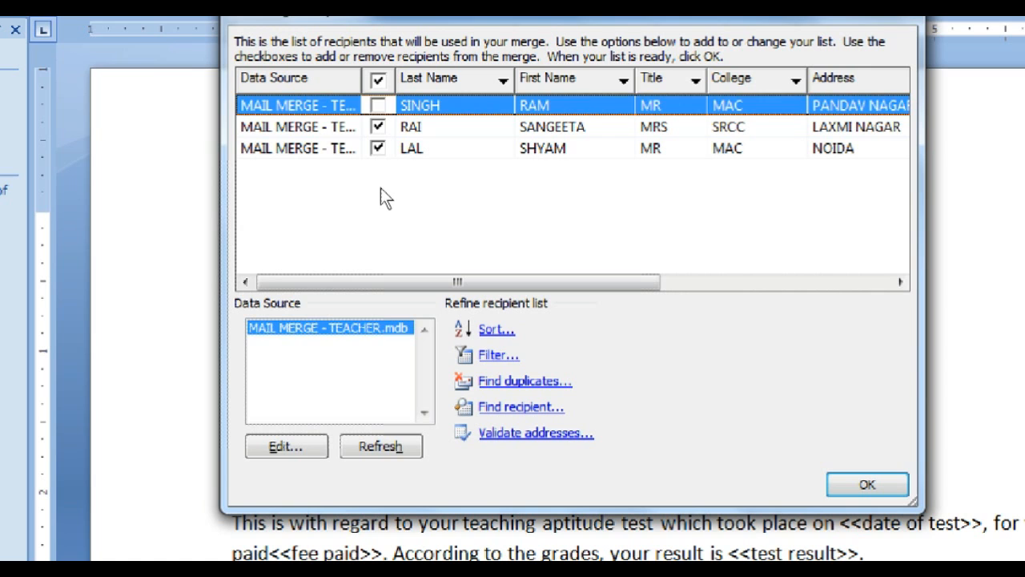
key("Down")
key("Down")
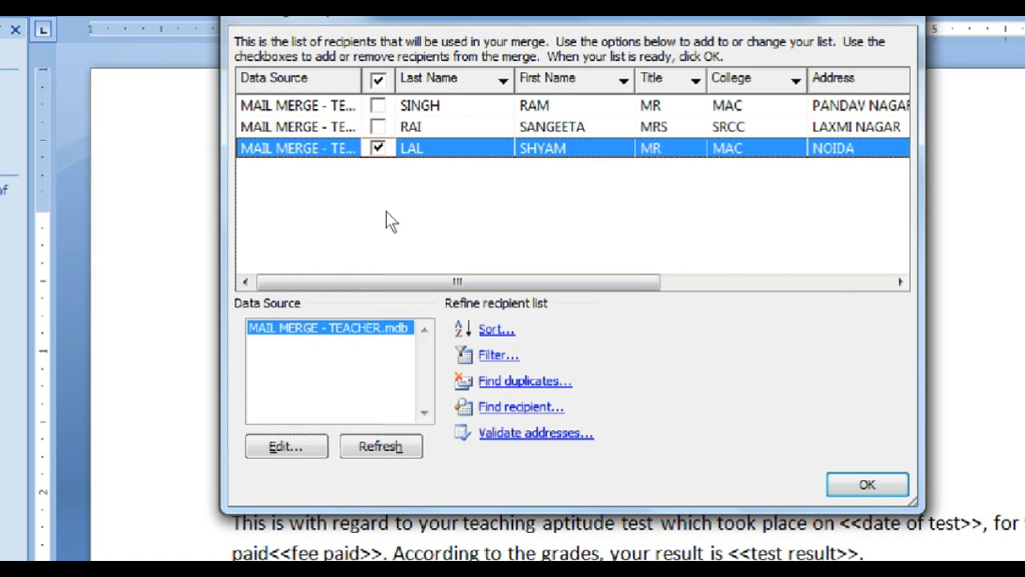
key("Up")
key("Up")
key("space")
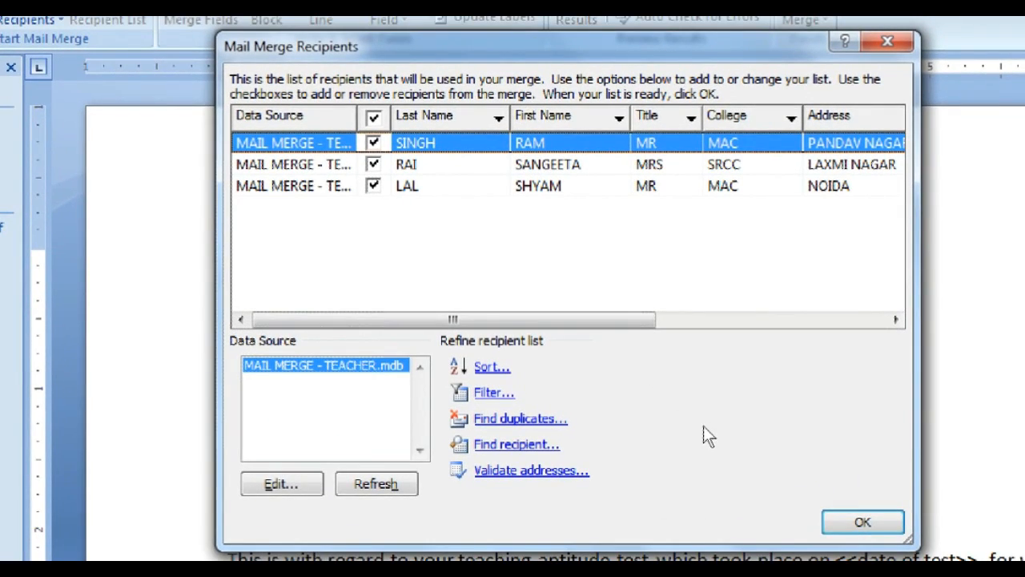
key("Return")
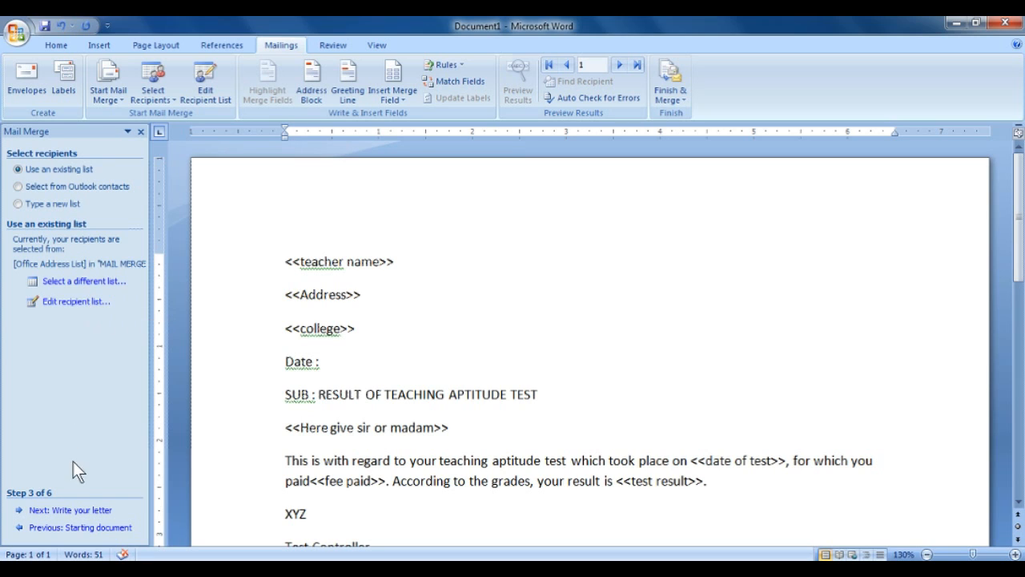
- Advance the Mail Merge wizard to step 4 of 6, Write your letter
left_click(68, 511)
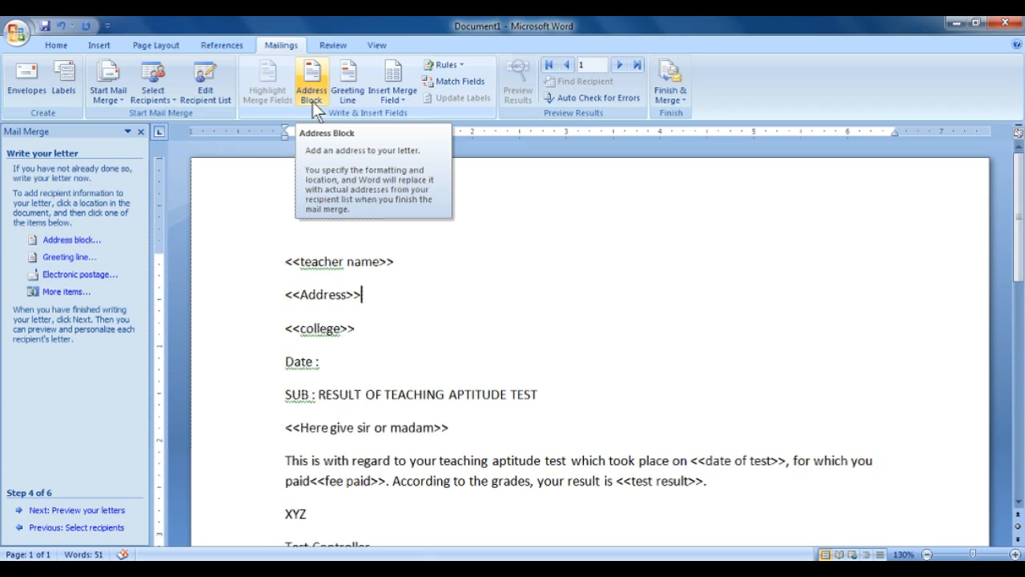
- Choose a 'Dear Mr. Randall' greeting and match Courtesy Title to Title and Last Name to Last Name
left_click(356, 91)
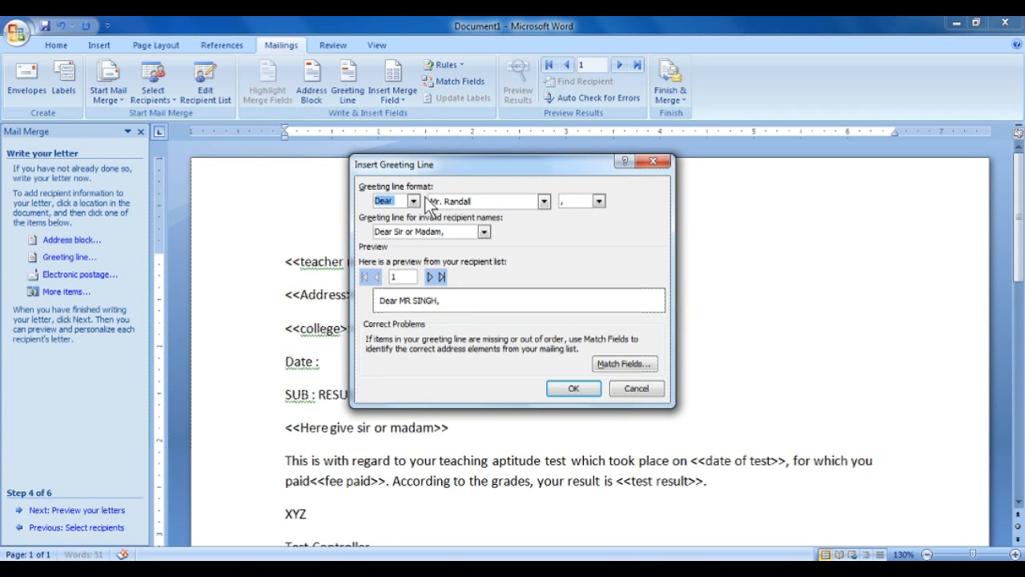
left_click(544, 201)
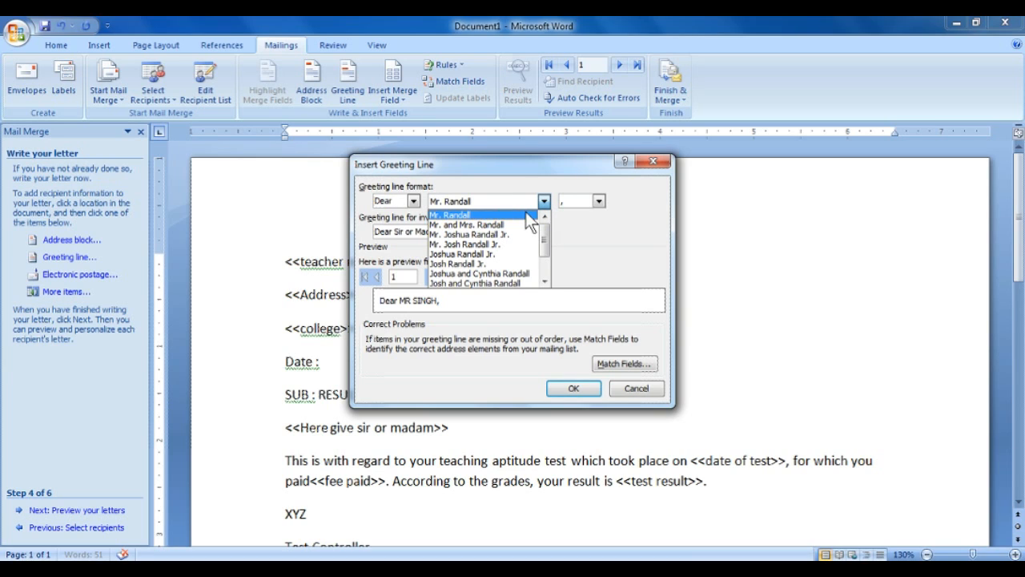
left_click(526, 214)
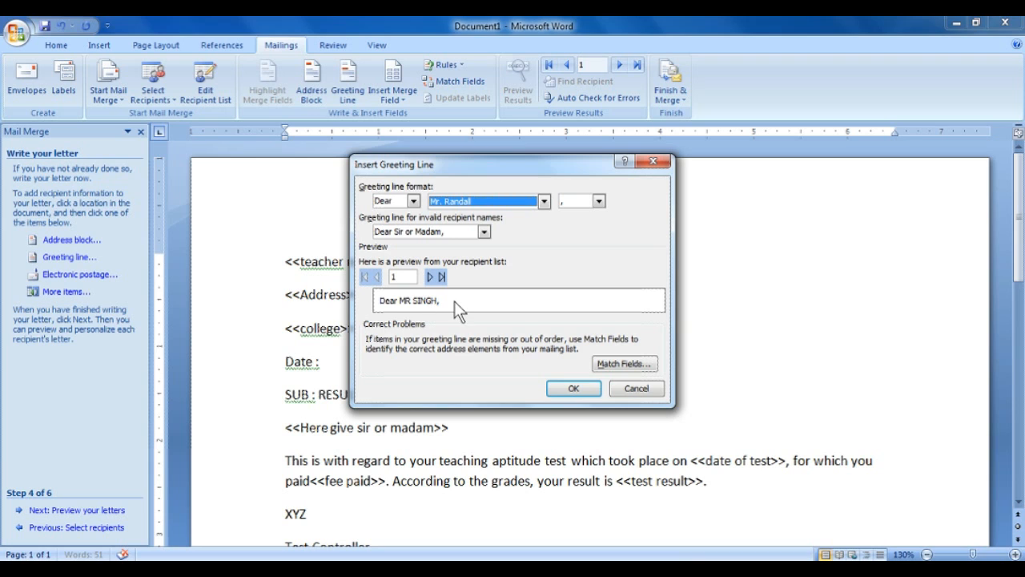
left_click(617, 364)
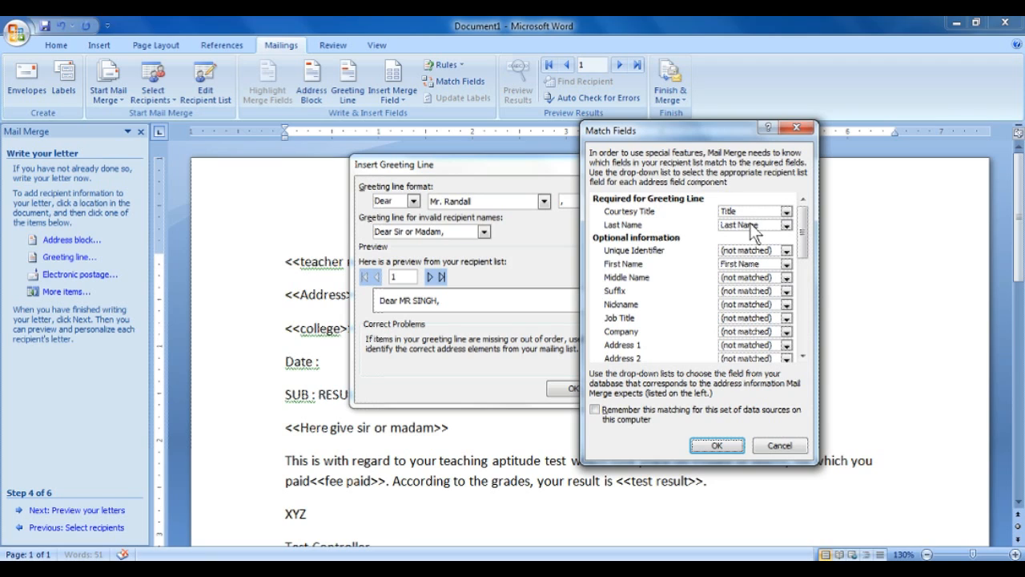
left_click(785, 211)
left_click(770, 226)
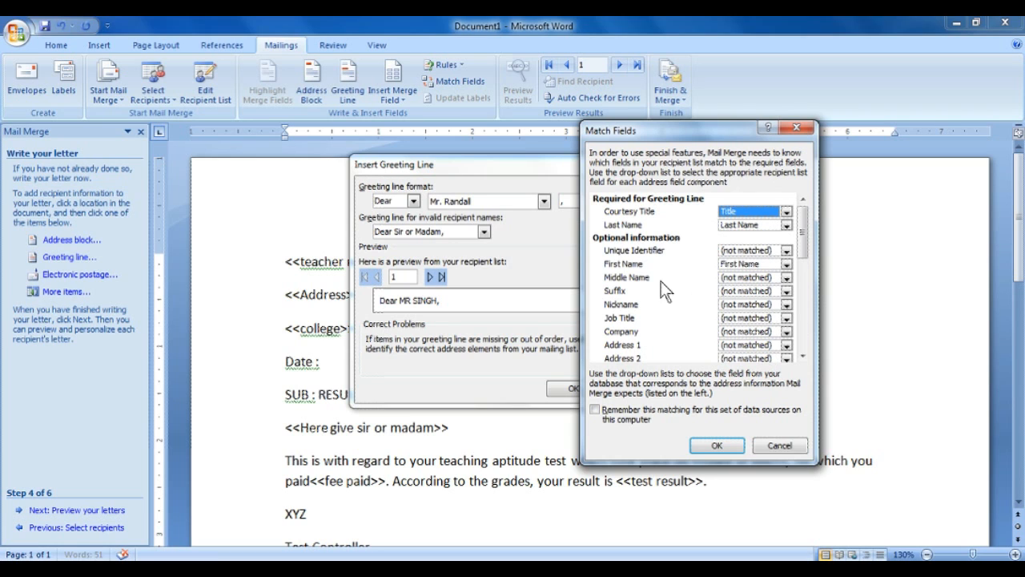
mouse_move(802, 248)
left_mouse_down()
mouse_move(812, 305)
mouse_move(805, 230)
left_mouse_up()
left_click(717, 445)
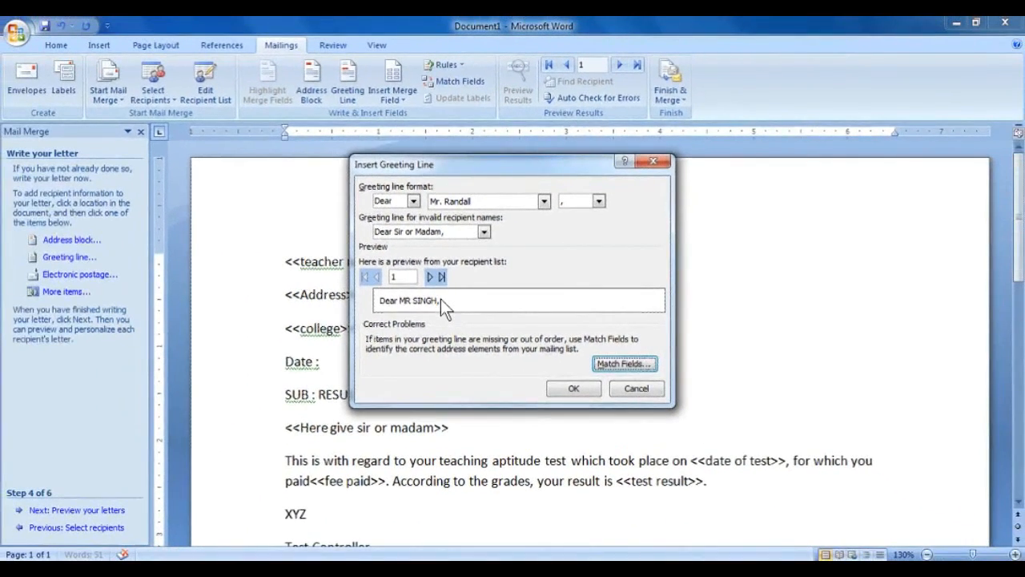
- Insert the «GreetingLine» field after <<Address>> and move on to previewing the letters
left_click(584, 388)
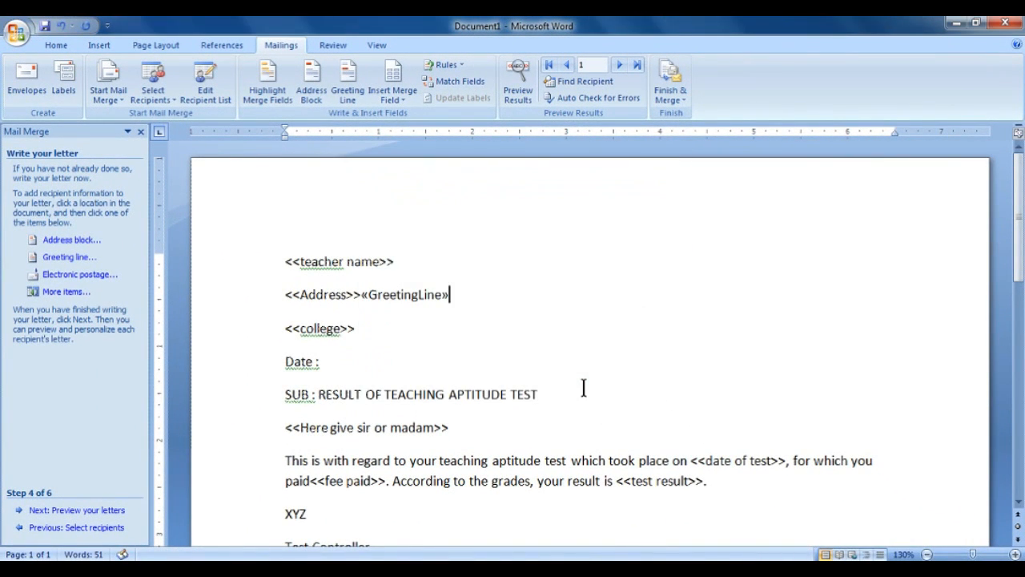
left_click(107, 510)
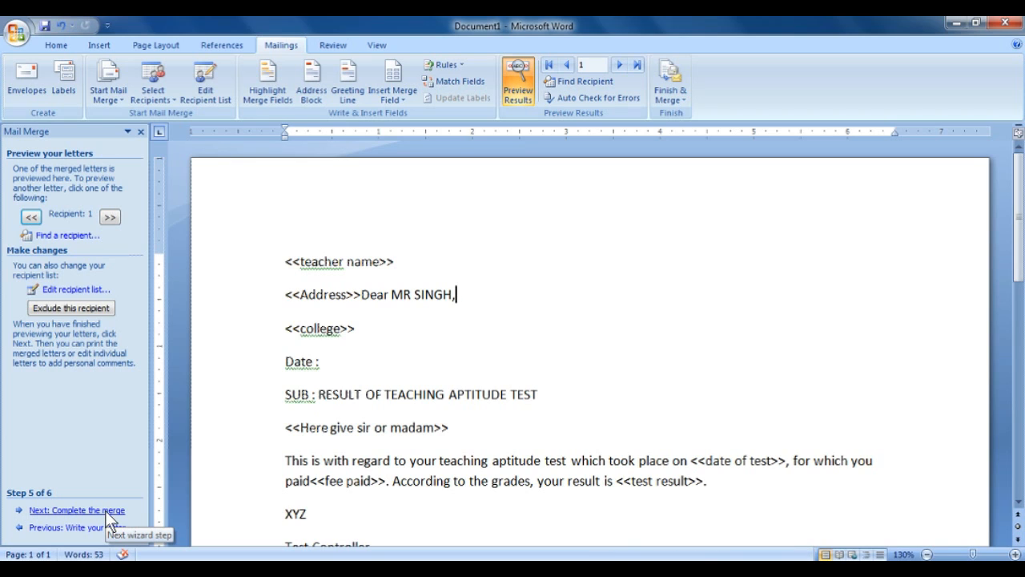
- Shade the merge fields and delete the <<Here give sir or madam>> placeholder line
left_click(272, 78)
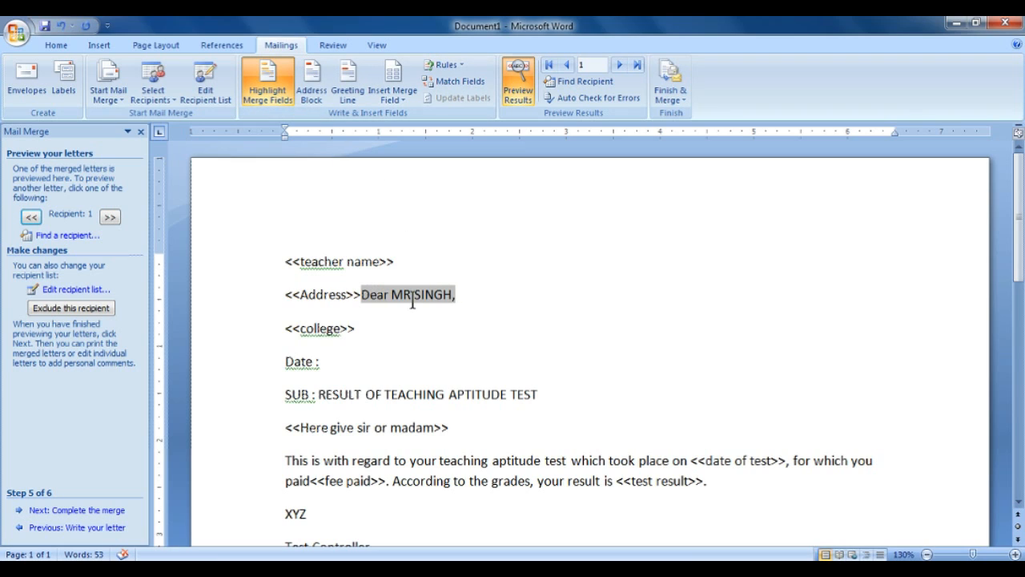
left_click_drag(449, 428, 273, 442)
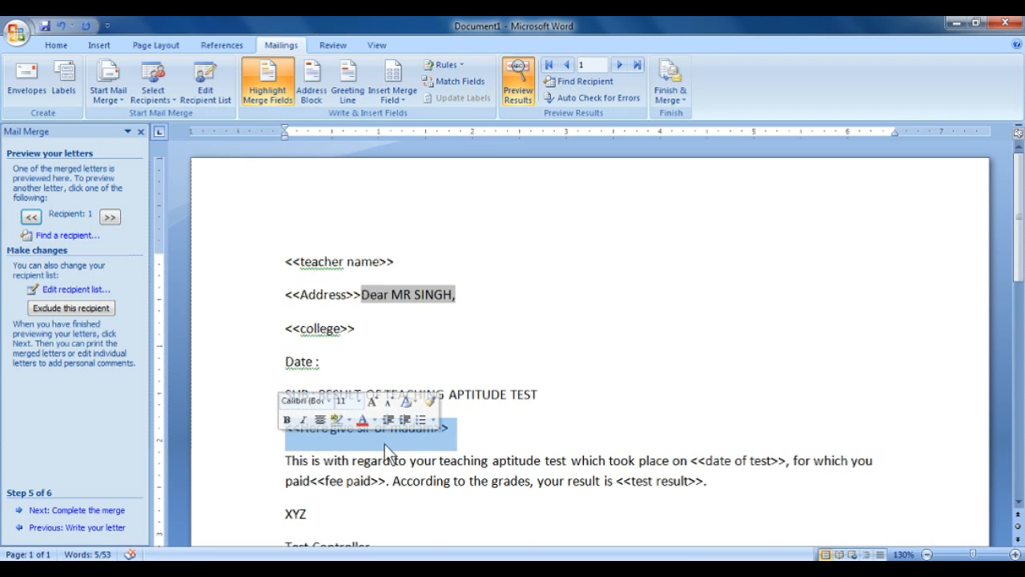
key("Delete")
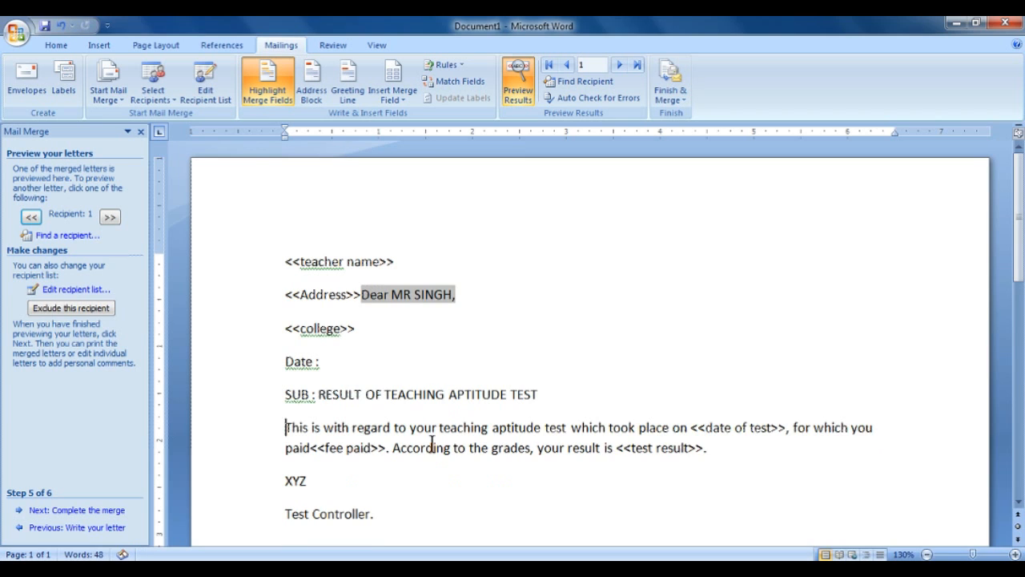
- Move the Dear greeting from the address line onto a new line below the SUB line
left_click_drag(458, 295, 363, 304)
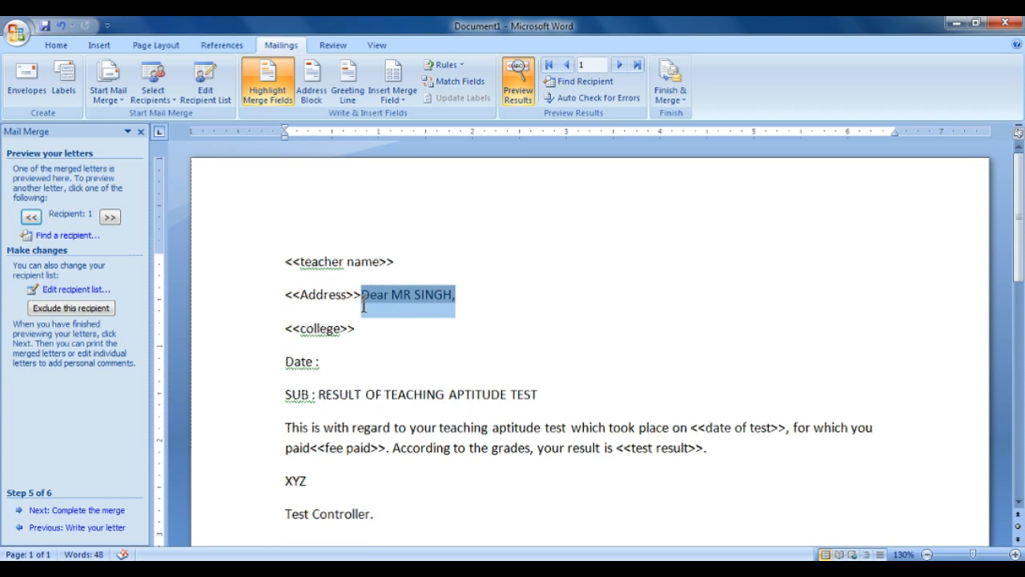
right_click(385, 294)
left_click(425, 301)
left_click(551, 394)
key("Return")
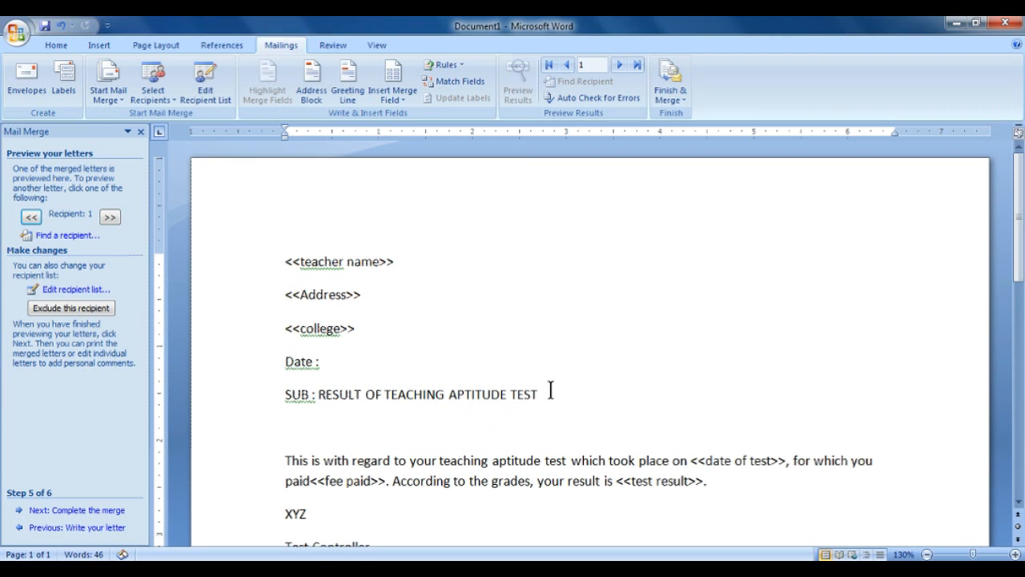
key("ctrl+v")
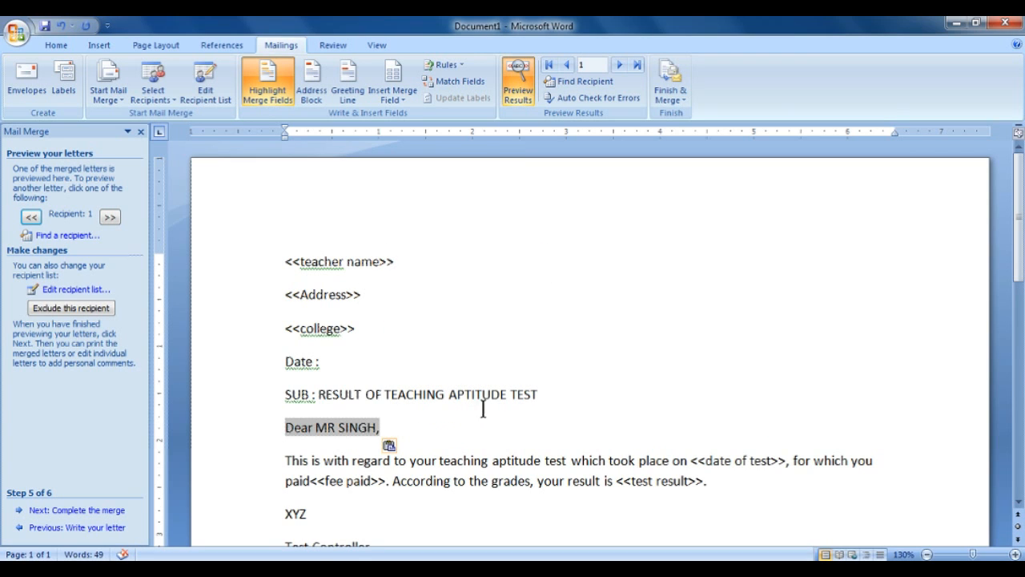
- Remove a Title field mistakenly inserted after the greeting
scroll(413, 424, "down", 1)
scroll(413, 424, "up", 1)
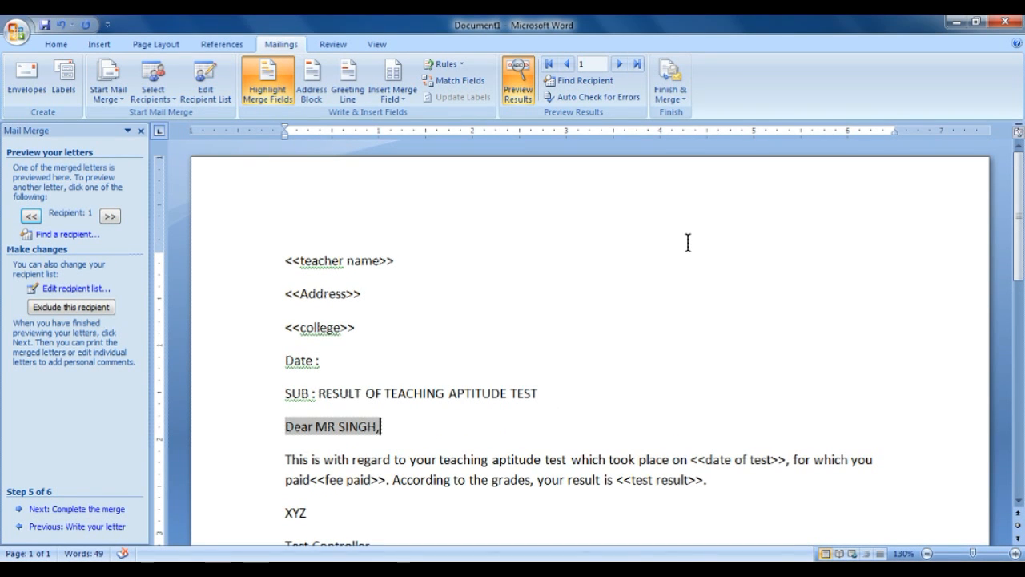
left_click(402, 96)
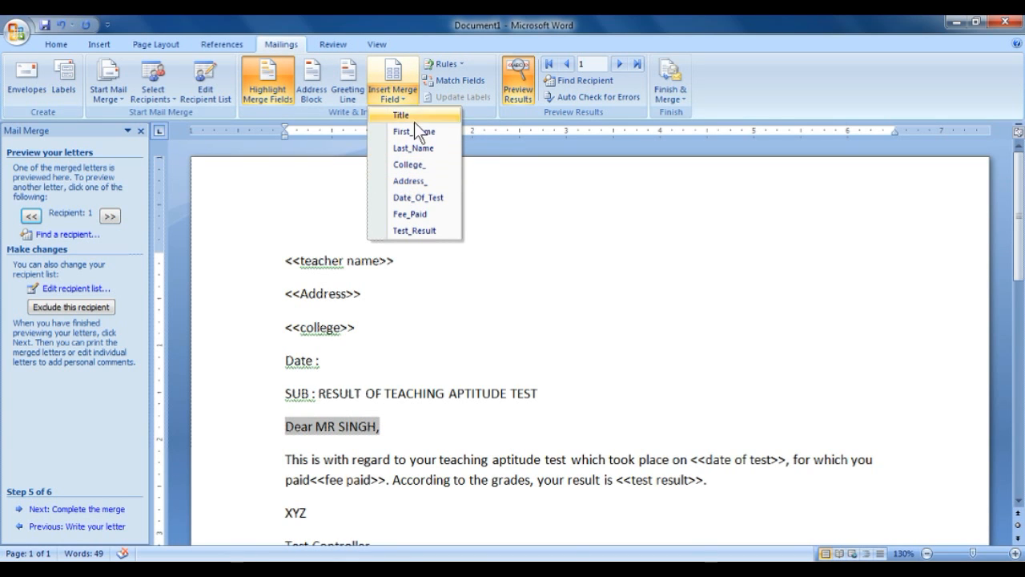
left_click(426, 114)
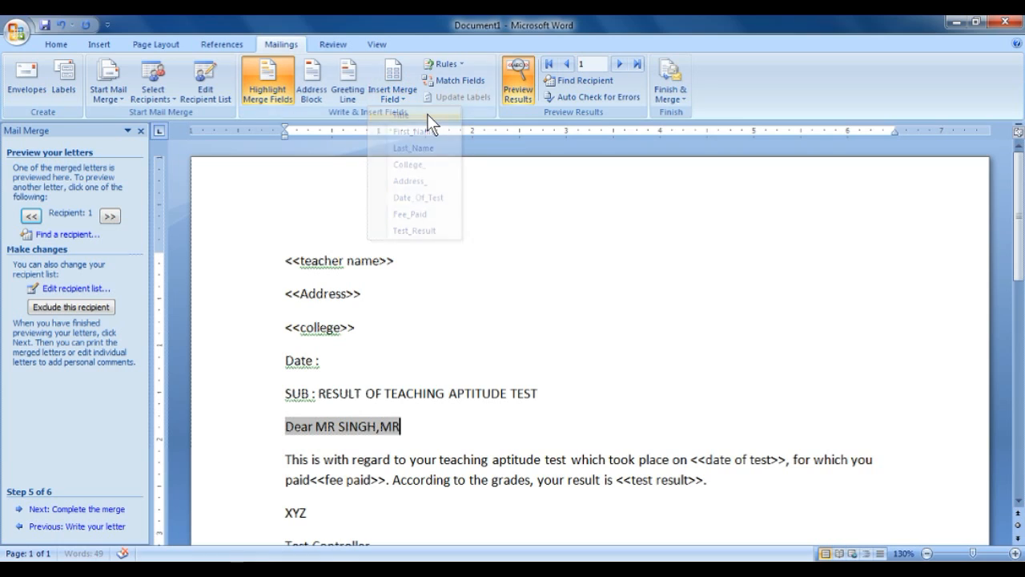
double_click(390, 427)
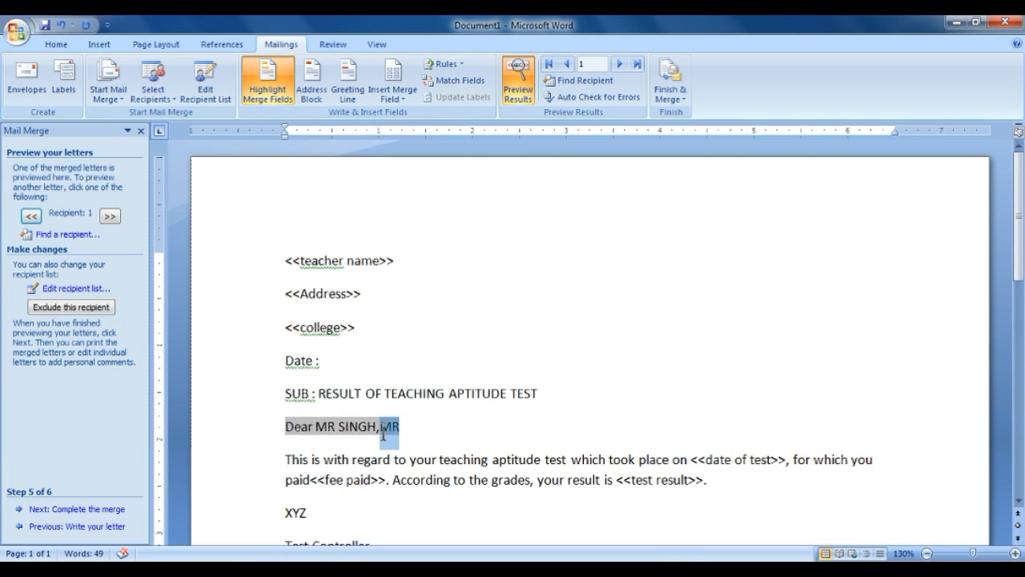
key("Delete")
- Replace <<teacher name>> with Title, First_Name and Last_Name merge fields separated by spaces
left_click_drag(405, 260, 286, 259)
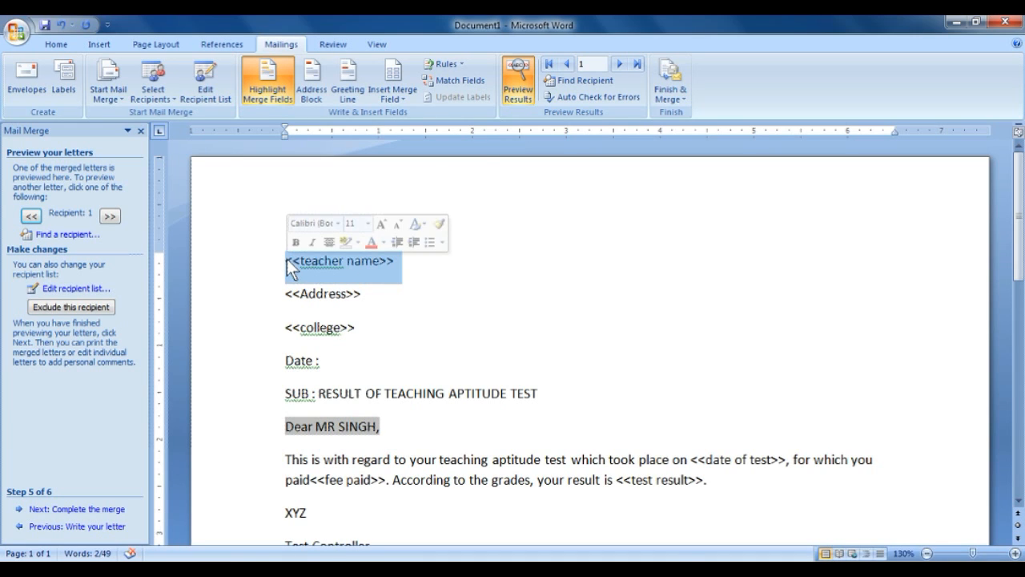
key("Delete")
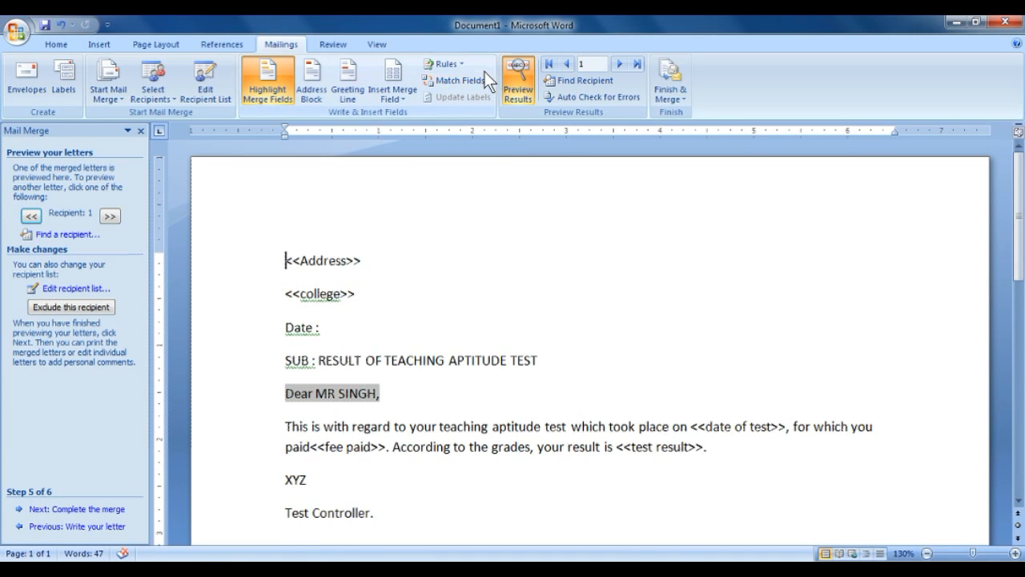
left_click(400, 91)
left_click(407, 113)
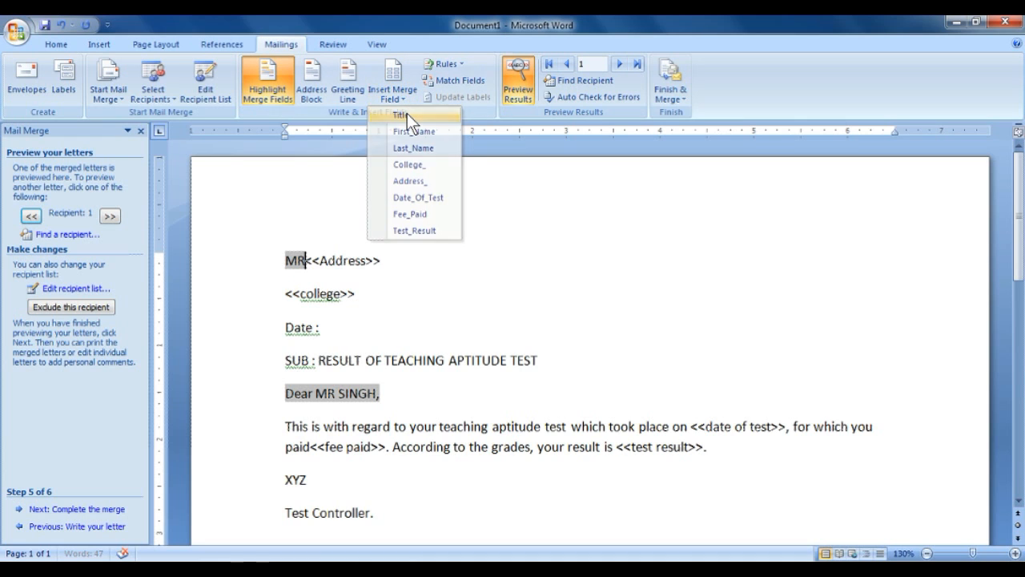
left_click(406, 88)
left_click(414, 134)
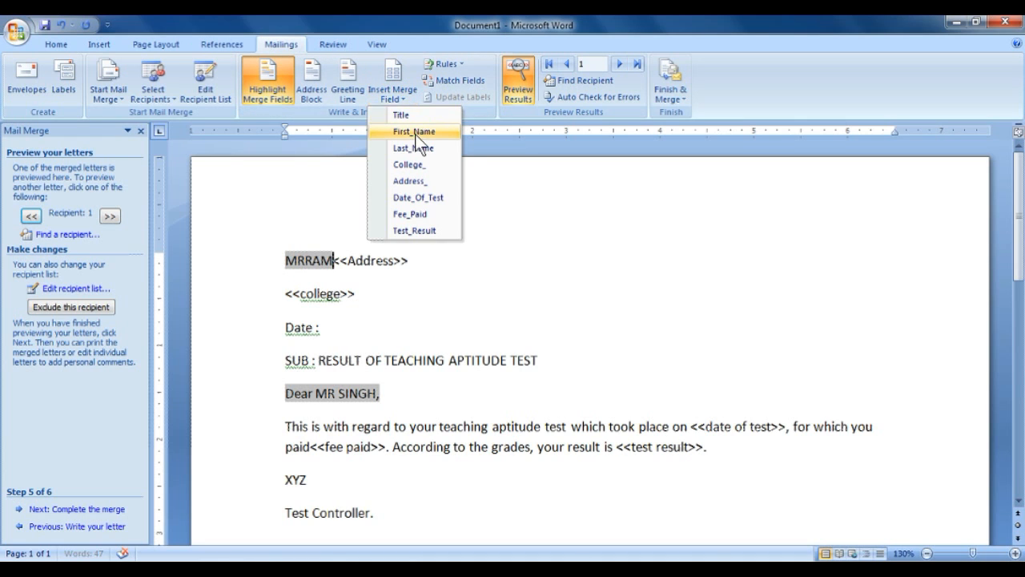
left_click(393, 85)
left_click(413, 147)
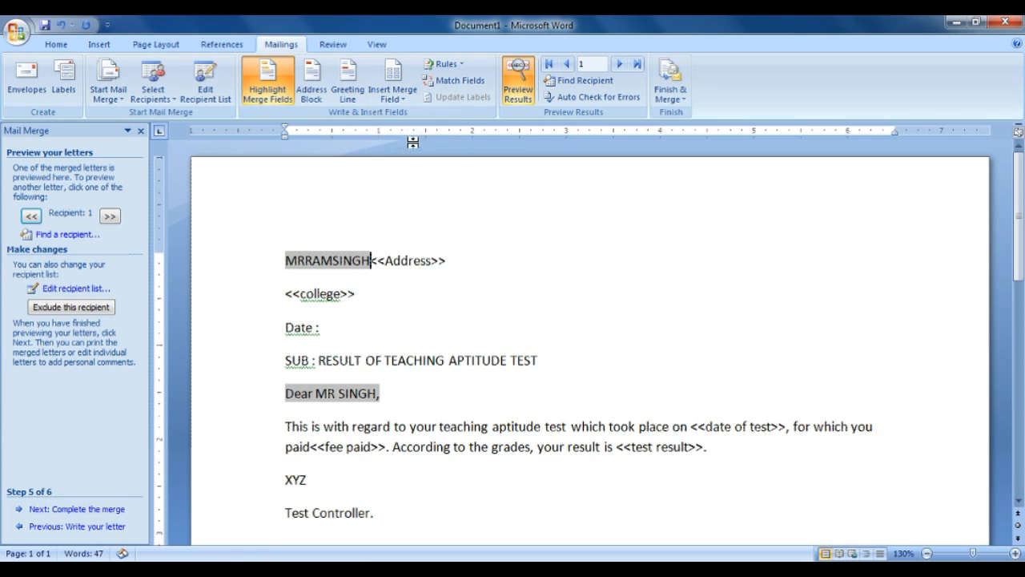
left_click(306, 260)
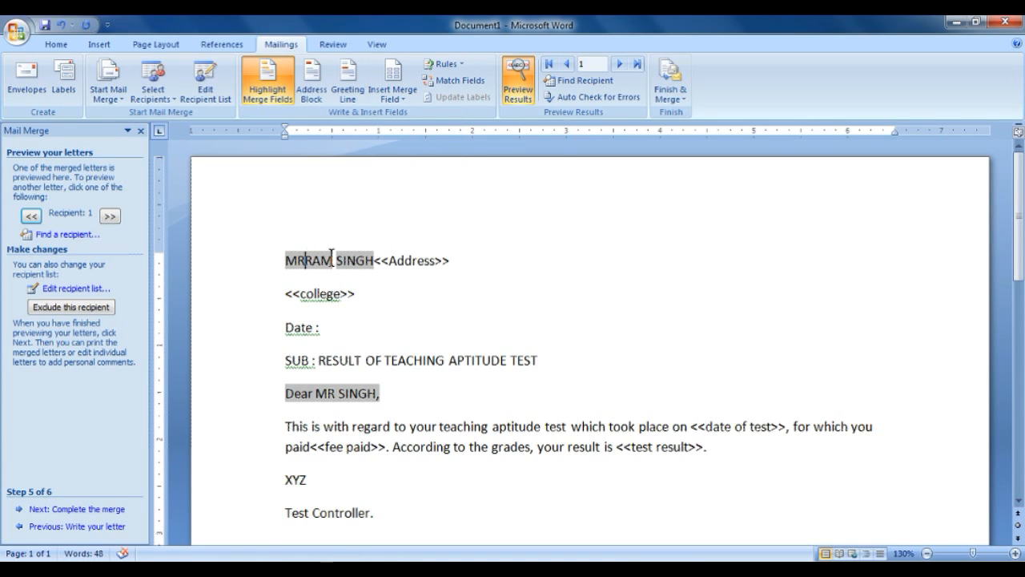
- Delete the <<Address>> placeholder following the name
left_click_drag(455, 261, 377, 274)
key("Delete")
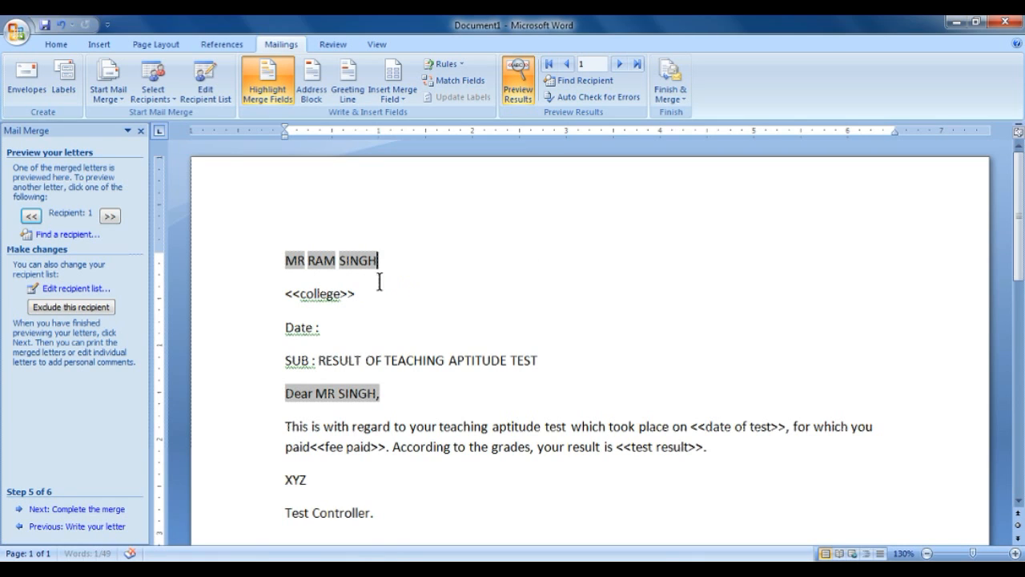
key("ctrl+shift+Left")
left_click(397, 259)
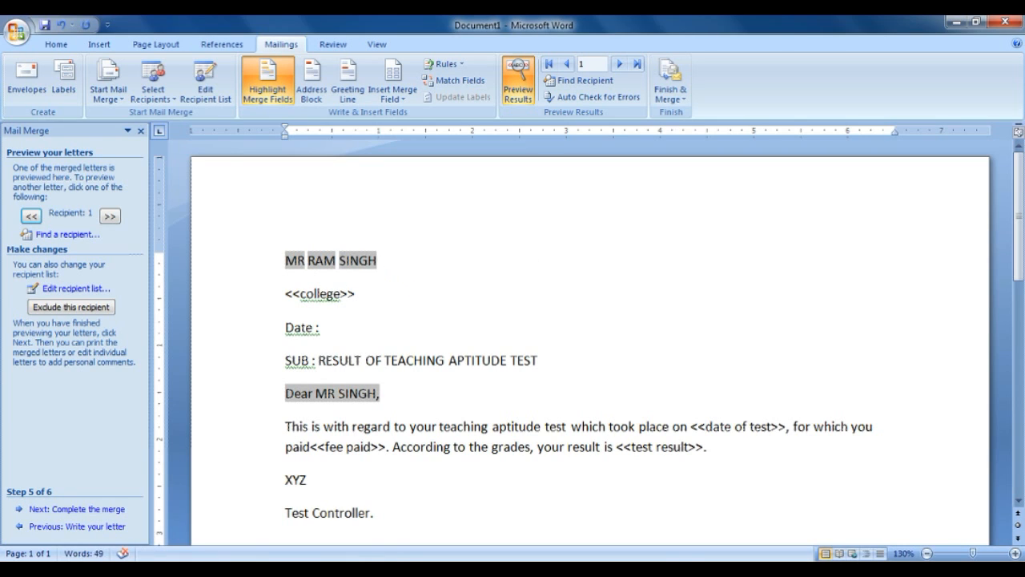
- Restore the Last_Name field and add the Address_ merge field on a new line below it
key("BackSpace")
key("BackSpace")
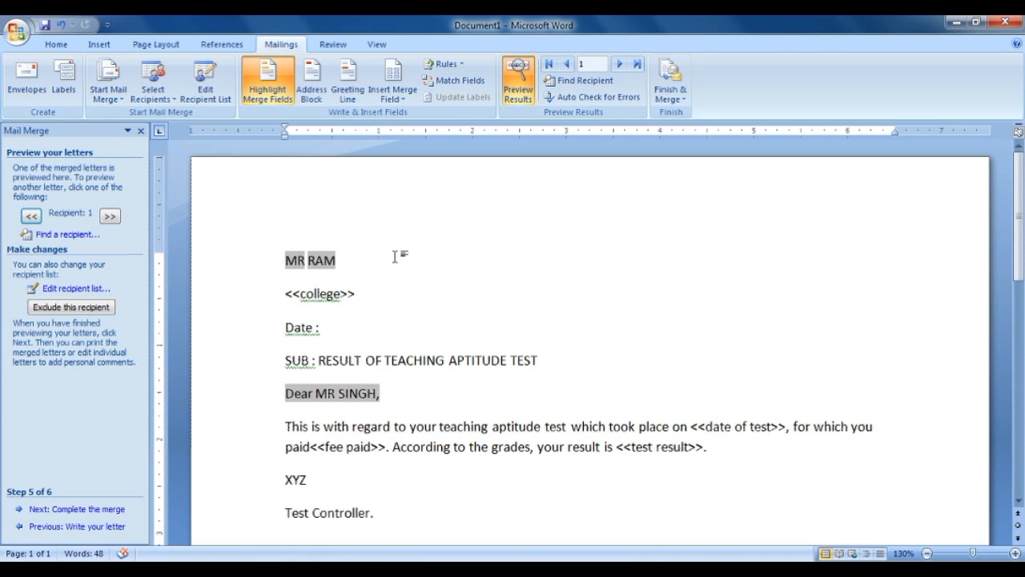
key("ctrl+z")
left_click(402, 259)
key("Return")
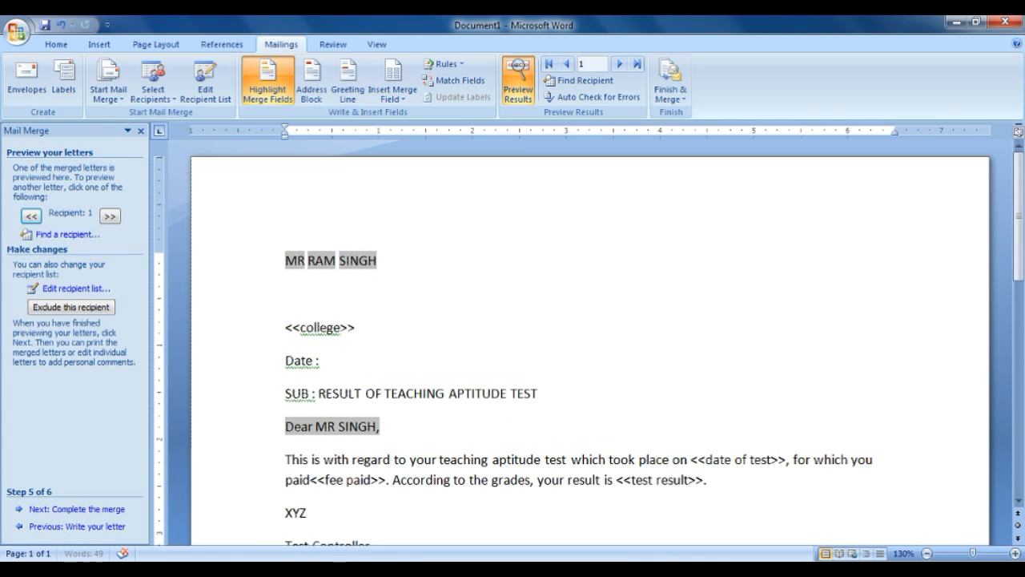
left_click(396, 95)
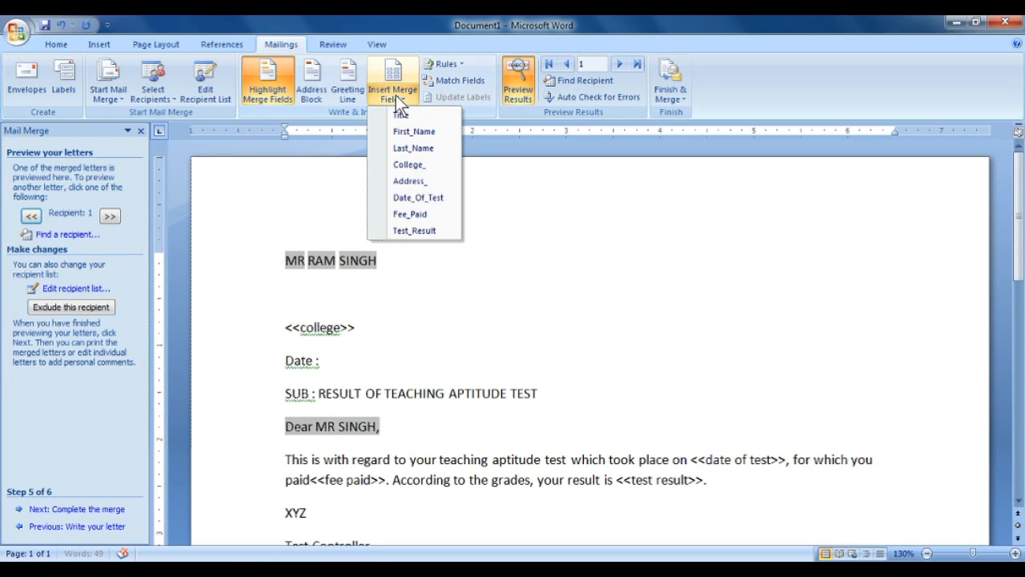
left_click(456, 183)
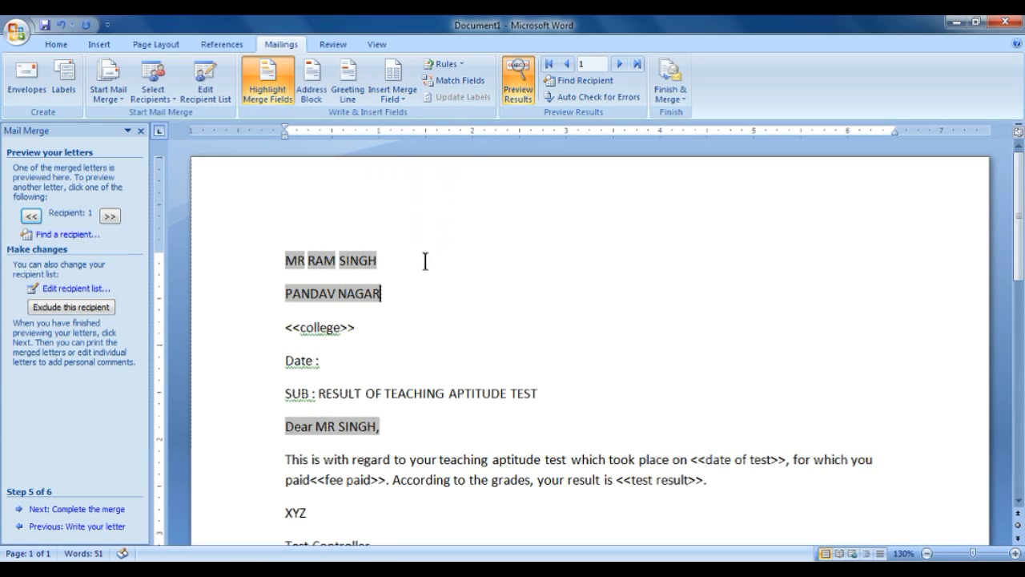
- Replace the <<college>> placeholder with the College_ merge field on its own line above Date
left_click_drag(358, 339, 278, 341)
key("Delete")
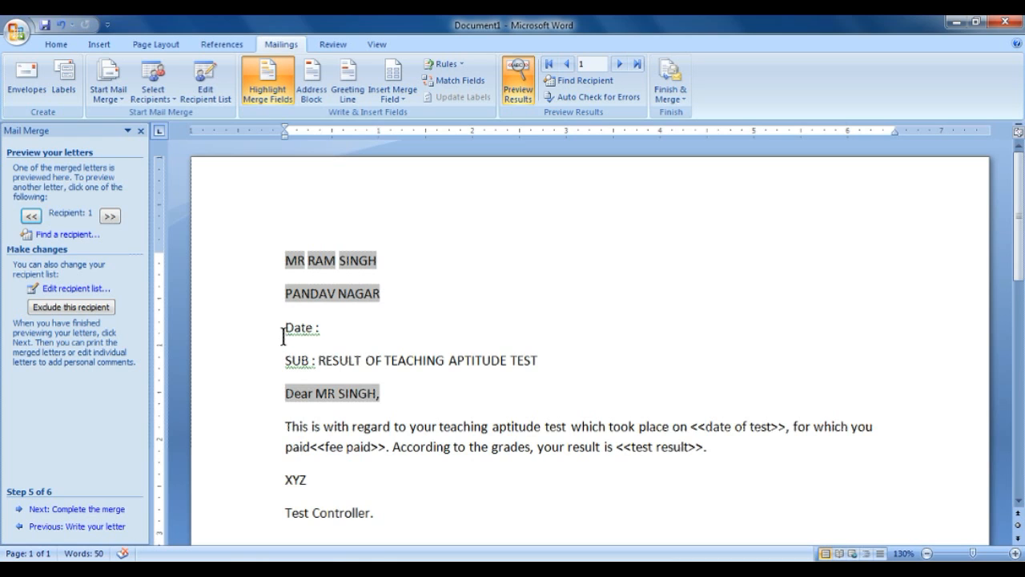
key("Return")
left_click(283, 334)
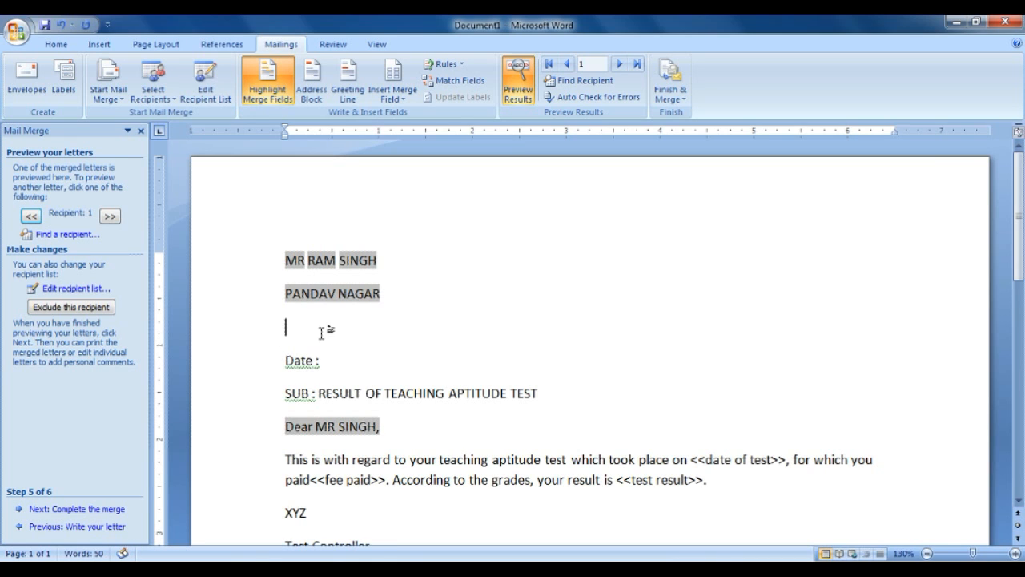
left_click(403, 93)
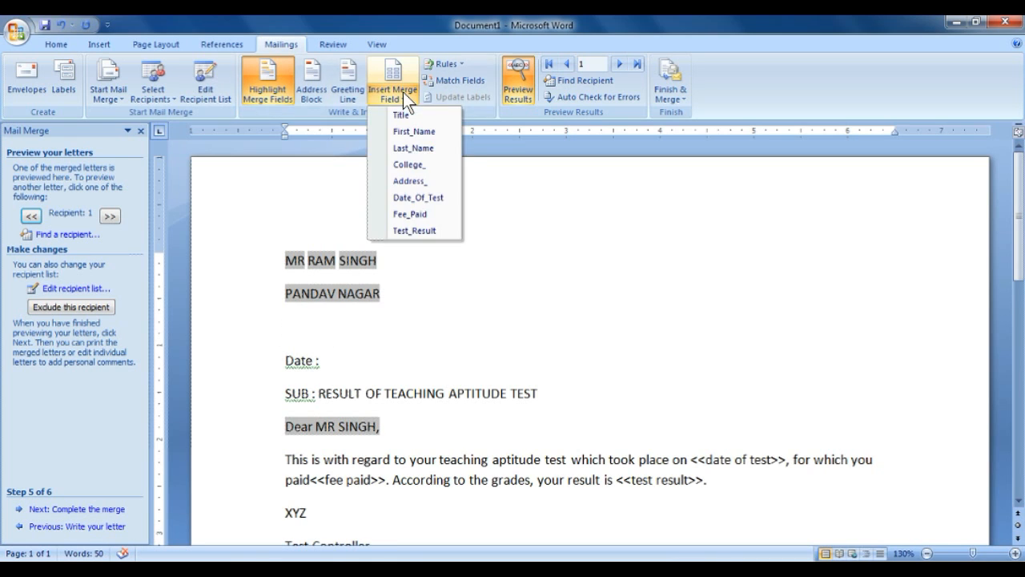
left_click(425, 165)
left_click(341, 365)
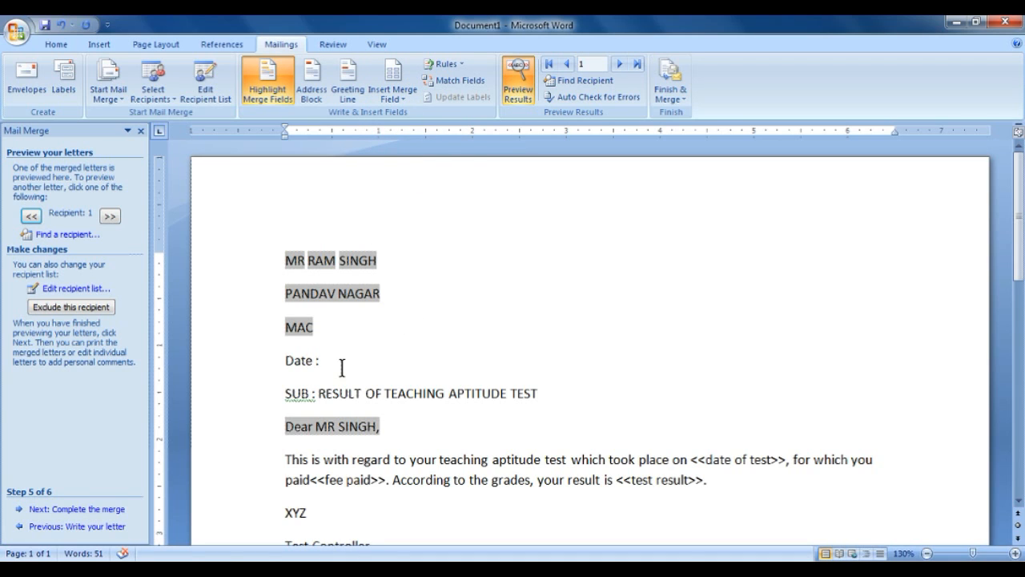
- Enter 15/3/2017 after Date : and delete the date-of-test placeholder in the body
type("15/3/2017")
scroll(1011, 259, "down", 2)
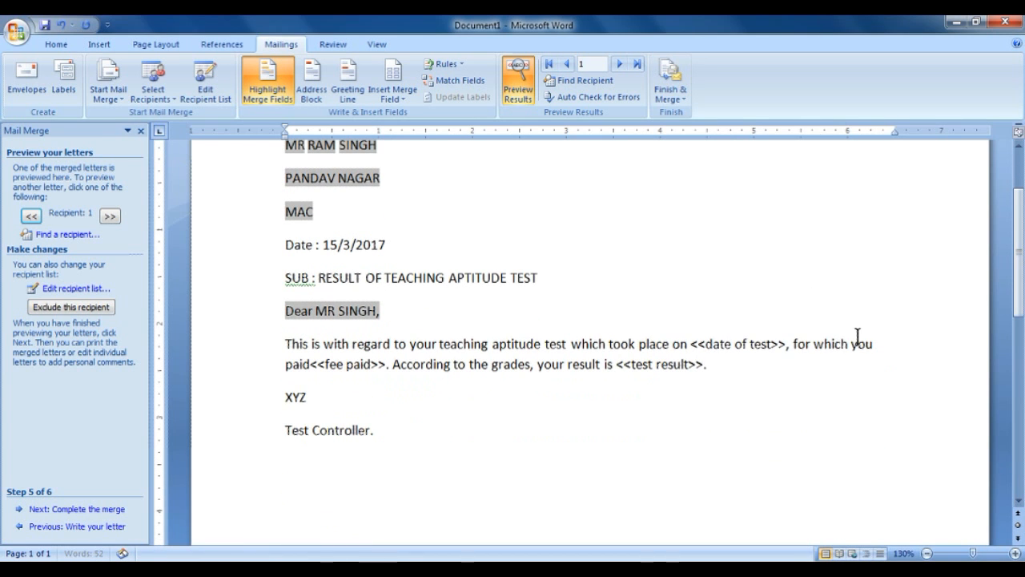
left_click_drag(790, 346, 690, 349)
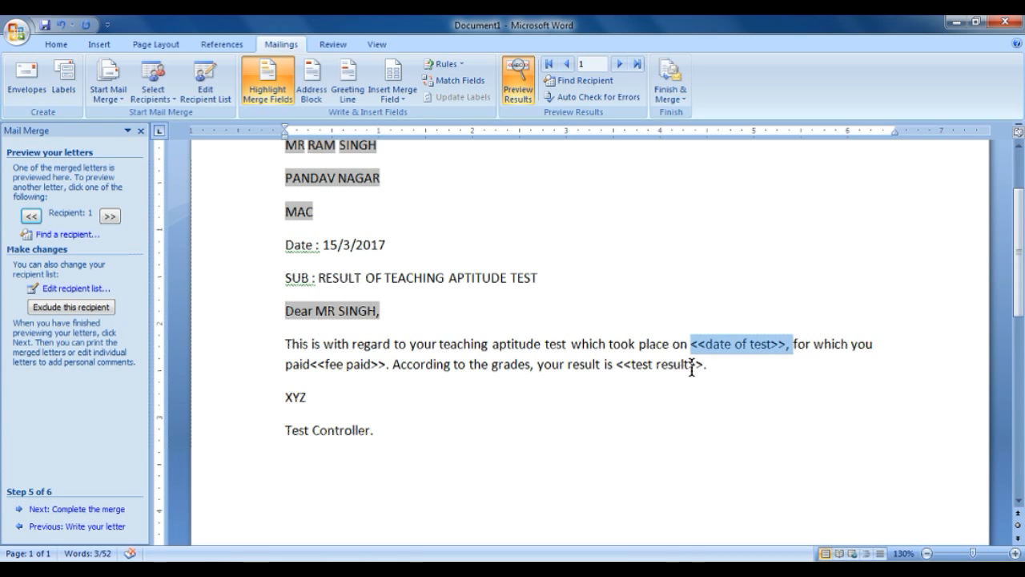
key("Delete")
- Insert the Date Of Test merge field in the sentence, previewing 15/2/2017
left_click(394, 76)
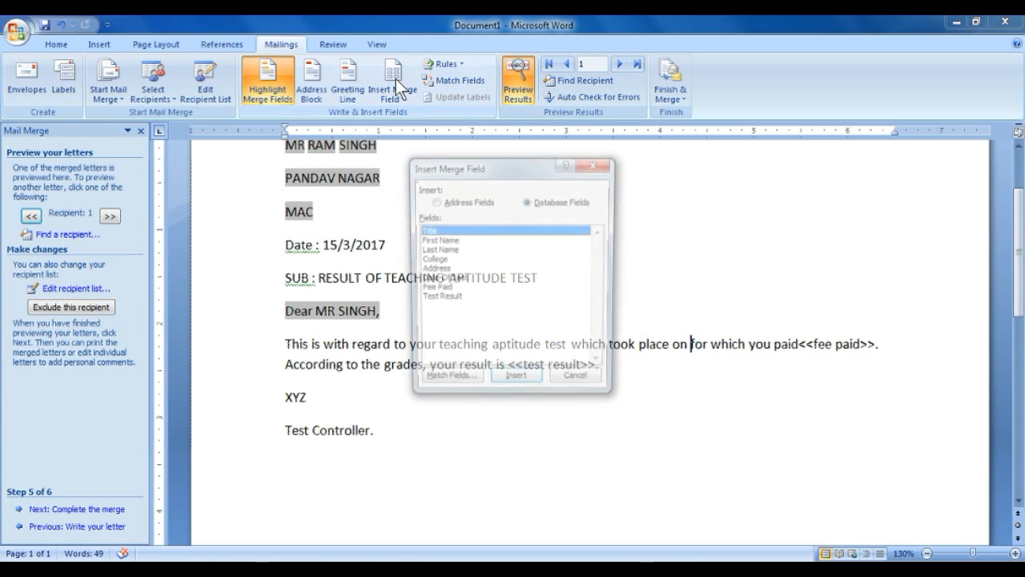
left_click(441, 278)
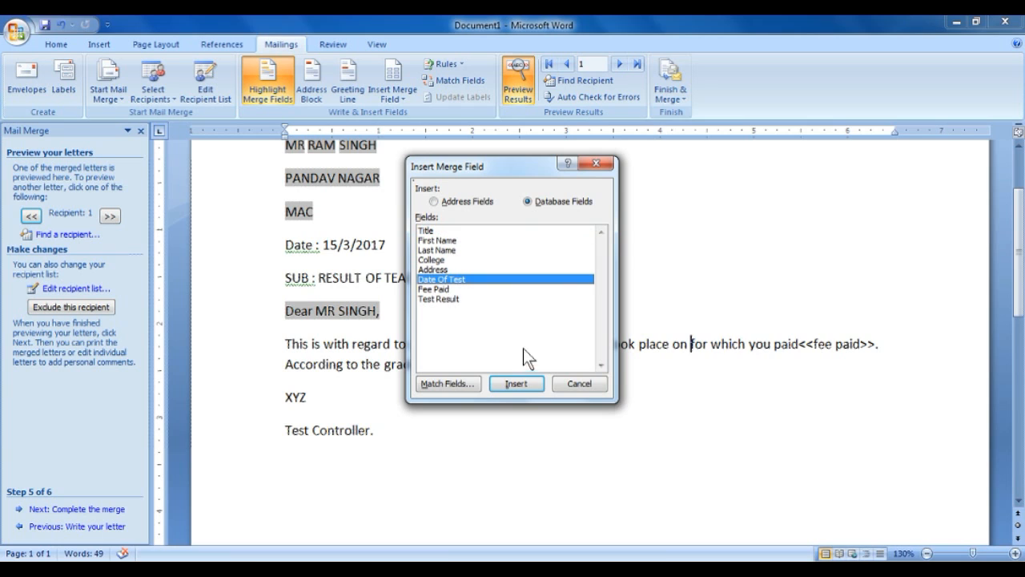
left_click(516, 383)
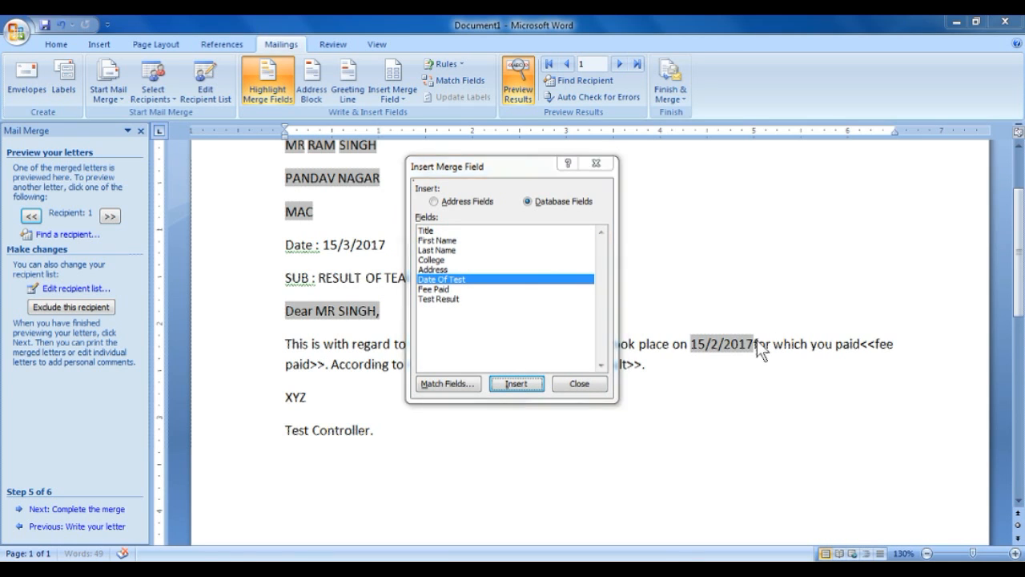
left_click(567, 380)
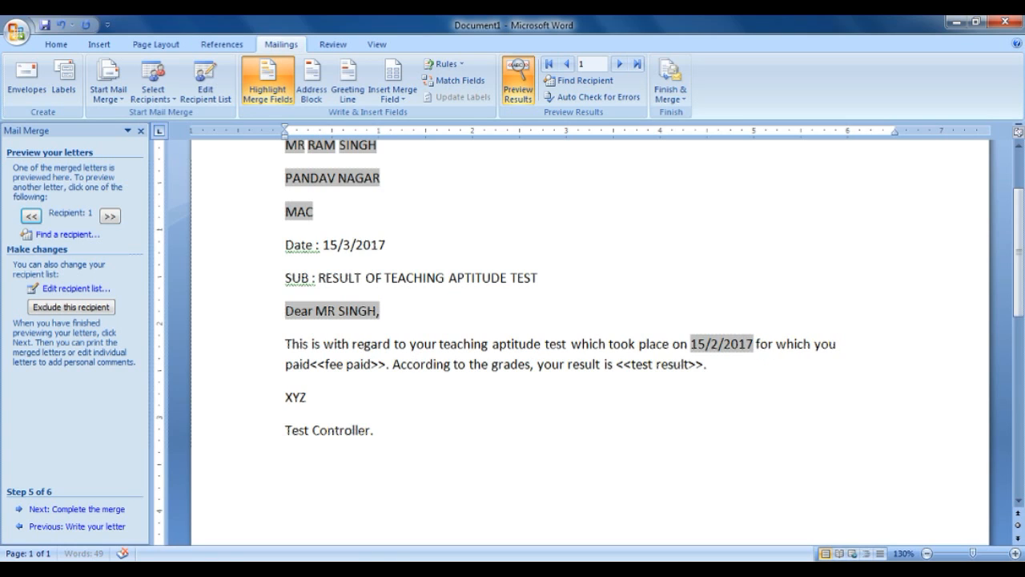
left_click_drag(389, 364, 316, 374)
- Replace <<fee paid>> with the Fee_Paid merge field followed by a period
key("Delete")
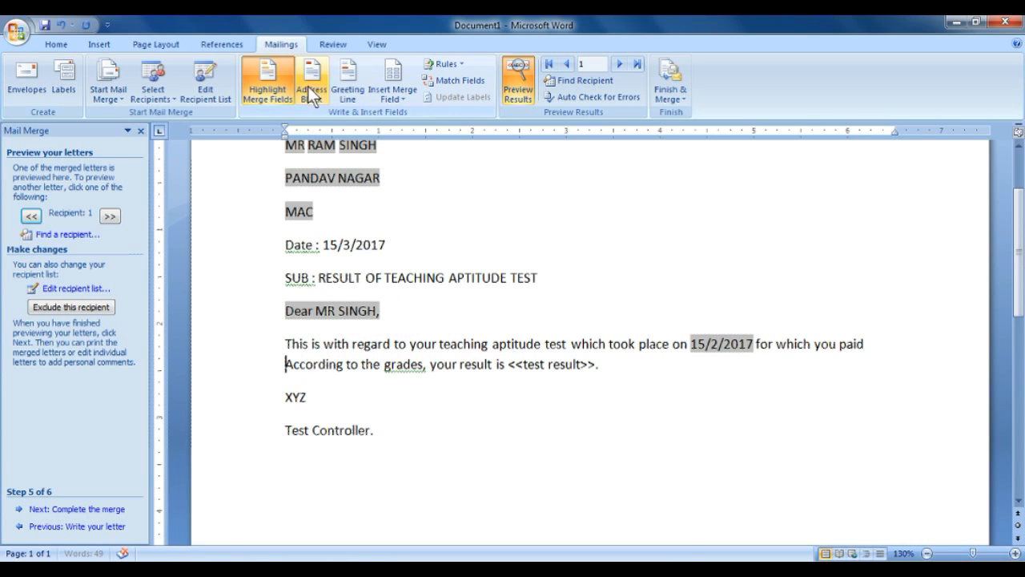
left_click(393, 80)
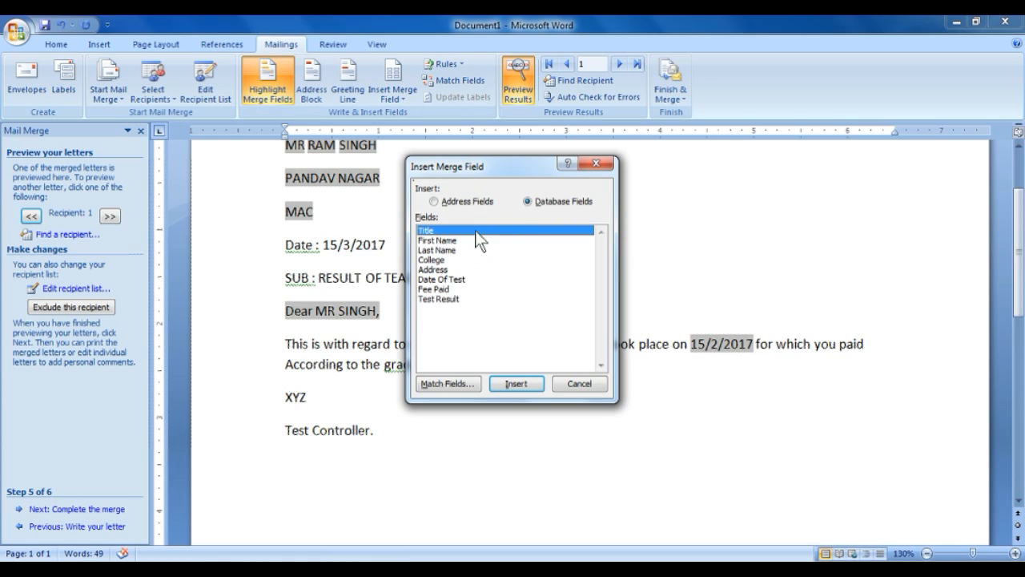
left_click(440, 289)
left_click(516, 382)
left_click(574, 383)
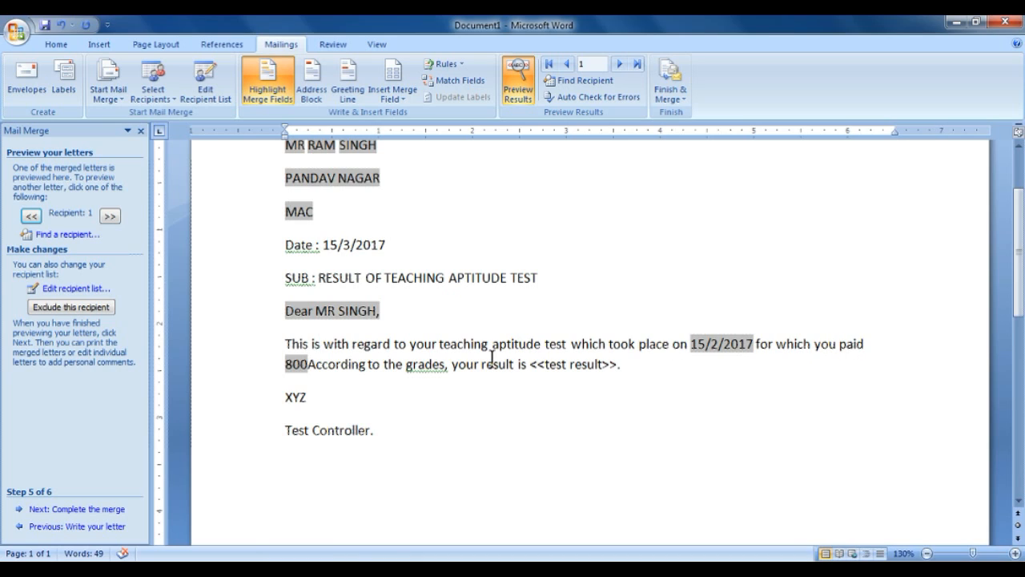
type(".")
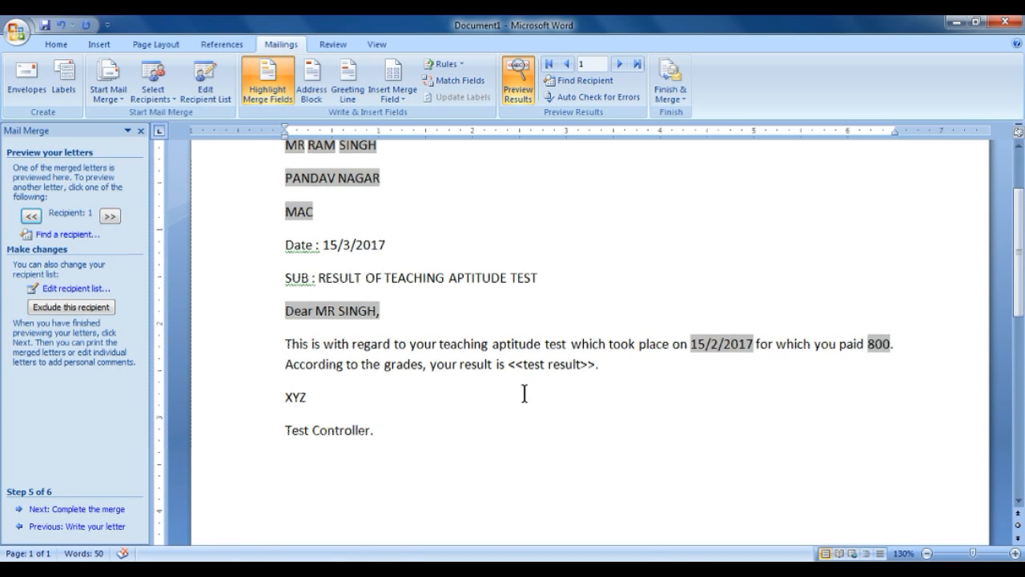
- Replace <<test result>> with the Test_Result merge field followed by a period
left_click_drag(507, 365, 588, 362)
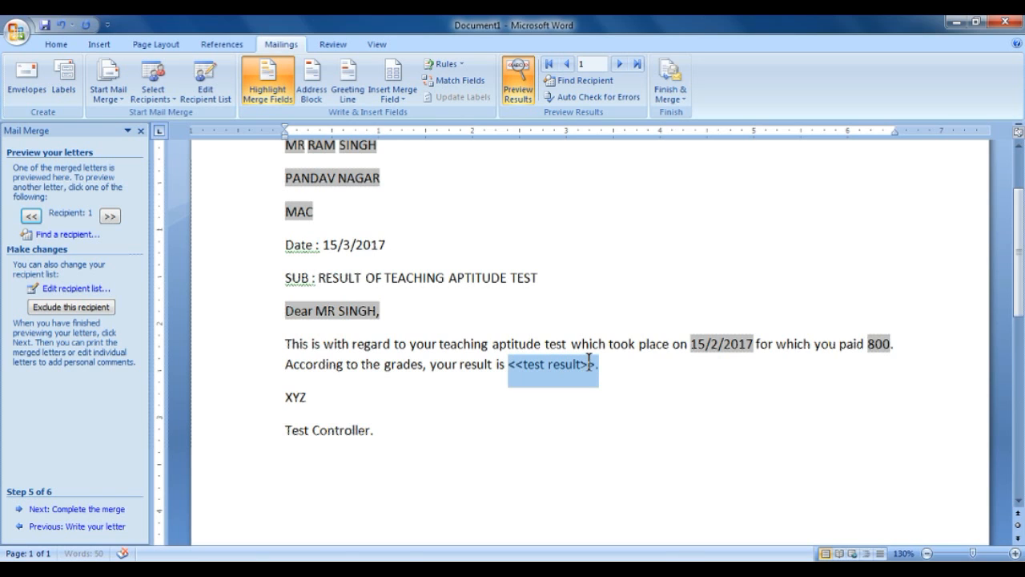
key("Delete")
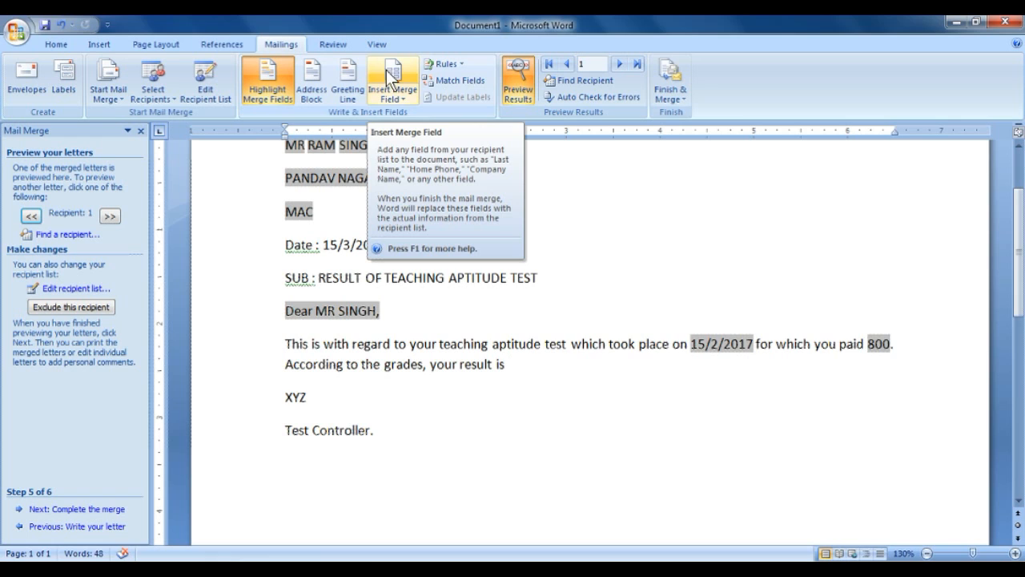
left_click(401, 95)
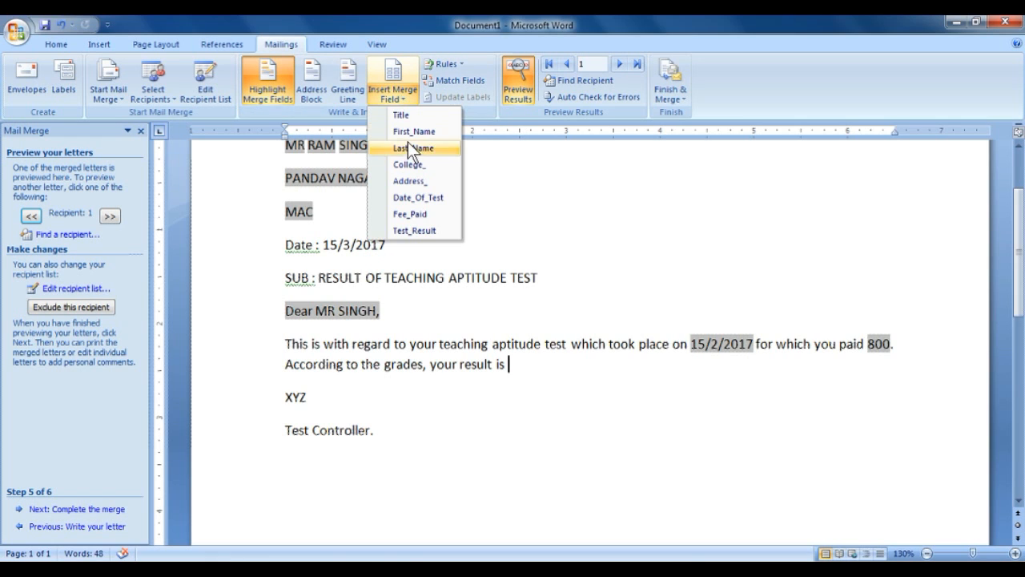
left_click(424, 230)
type(".")
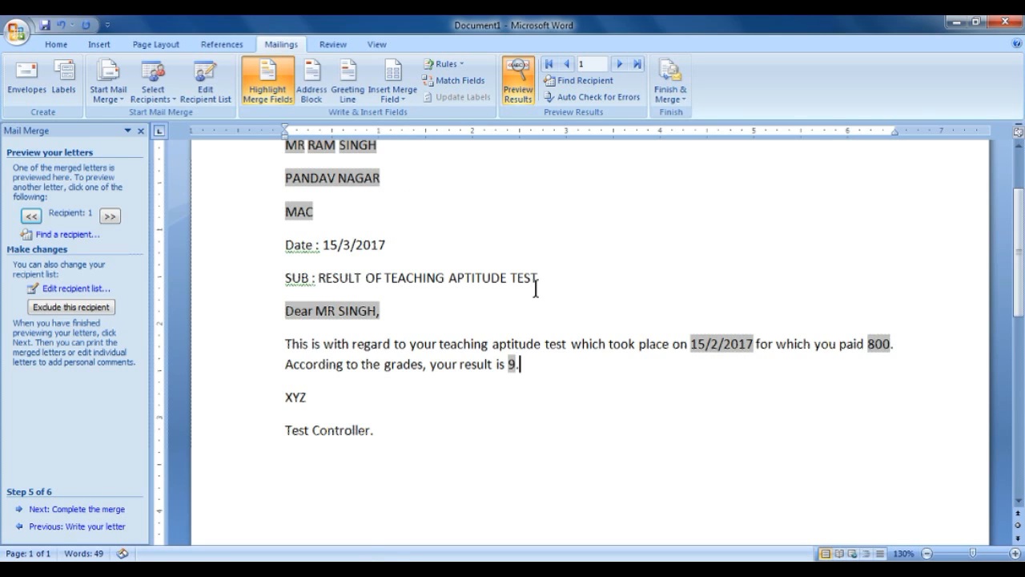
- Change the word 'result' to 'CGPA' and preview the second teacher's letter
left_click(491, 364)
key("BackSpace")
key("BackSpace")
key("BackSpace")
key("BackSpace")
key("BackSpace")
key("BackSpace")
type("G")
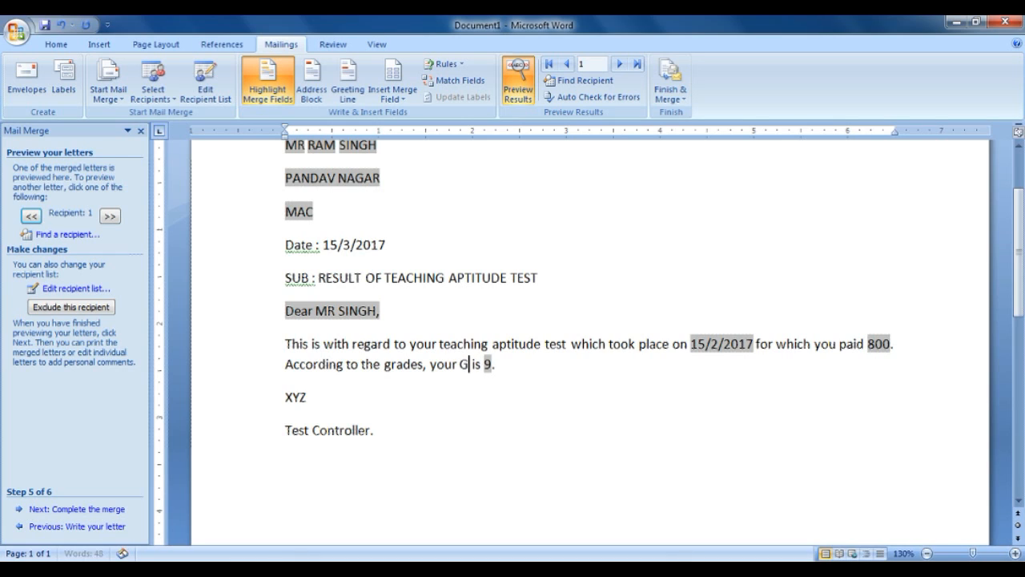
key("BackSpace")
type("gr")
key("BackSpace")
key("BackSpace")
type("CGPA")
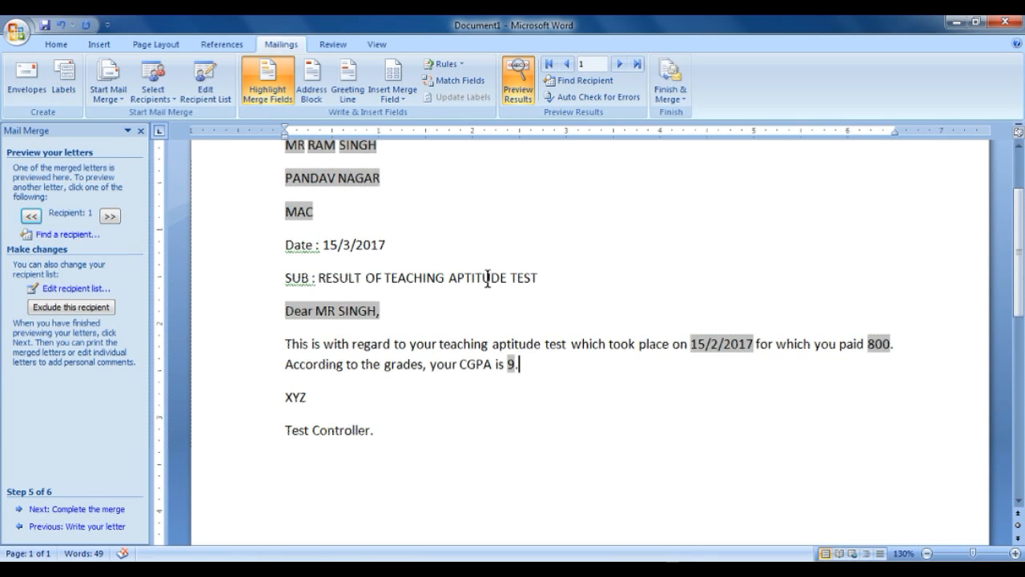
scroll(488, 280, "up", 1)
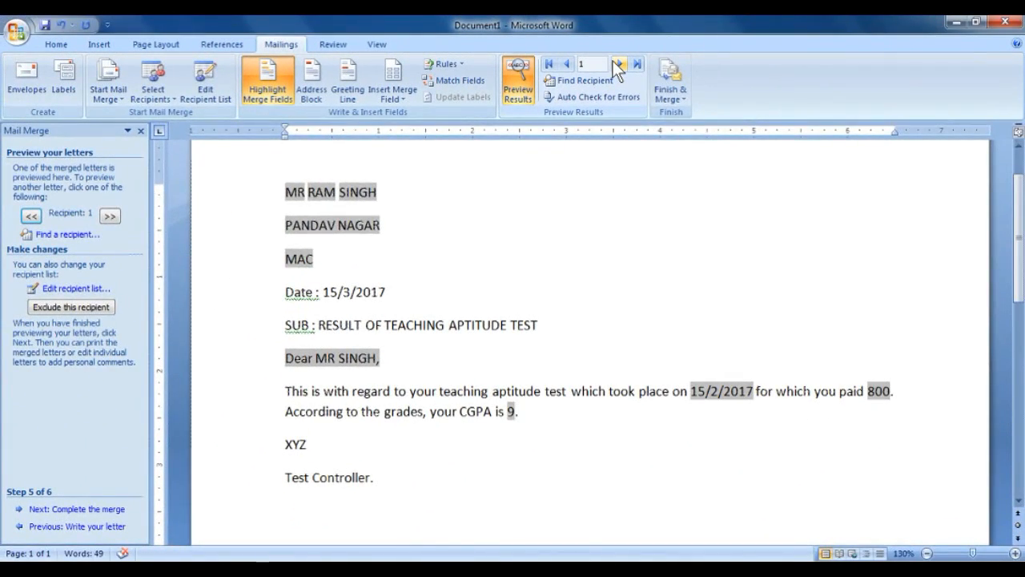
left_click(617, 64)
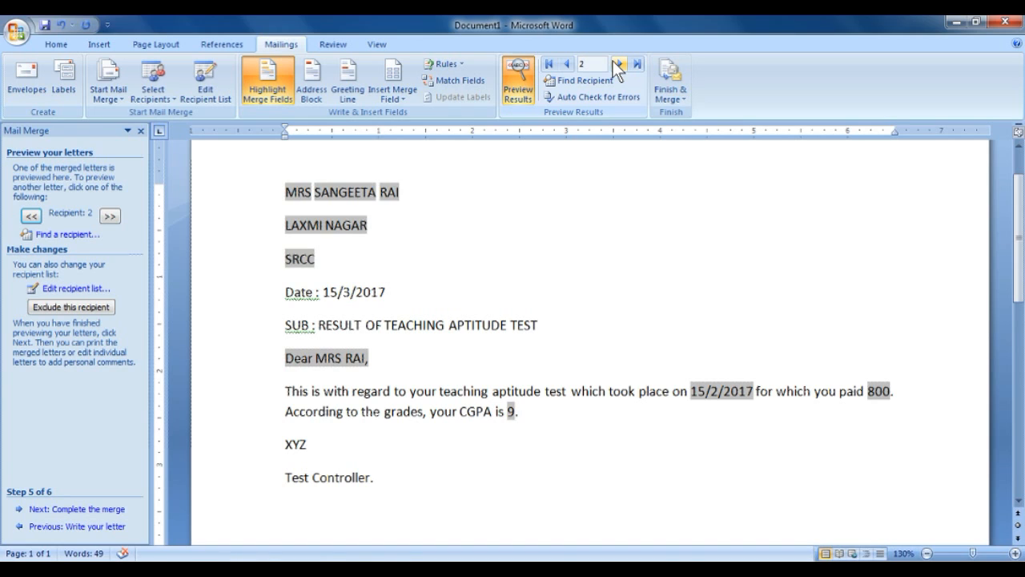
- Preview recipient 3 (fee 500, CGPA 10) and open the Insert Address Block dialog
left_click(615, 64)
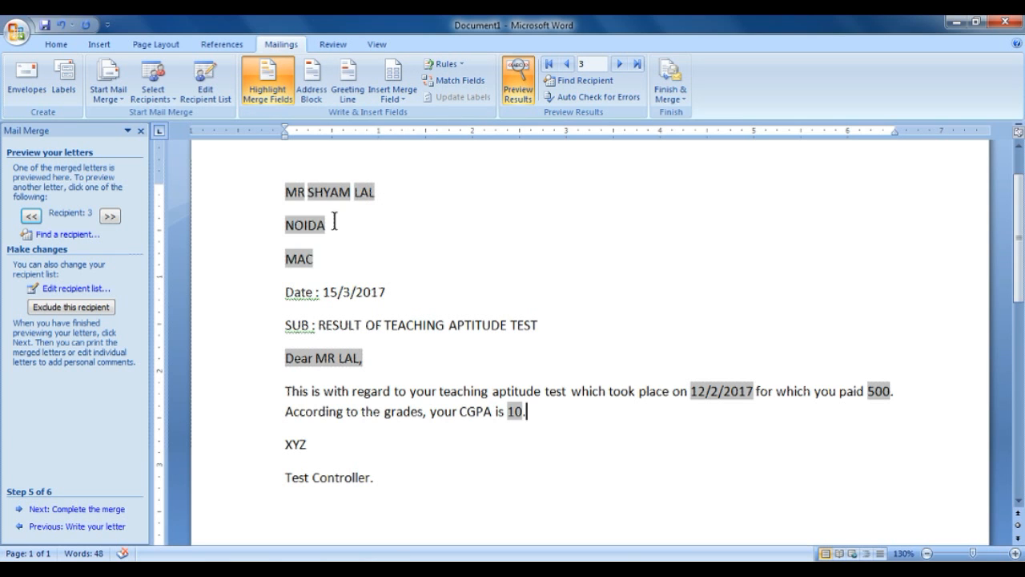
left_click(308, 94)
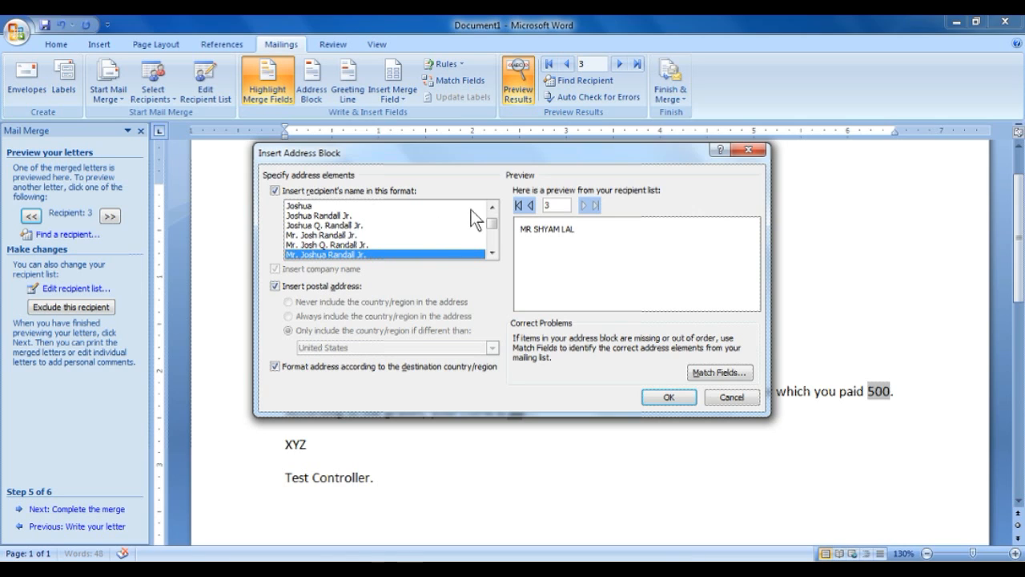
- Check the address field matching and insert an address block after the CGPA sentence
mouse_move(498, 237)
left_mouse_down()
mouse_move(497, 260)
mouse_move(501, 218)
left_mouse_up()
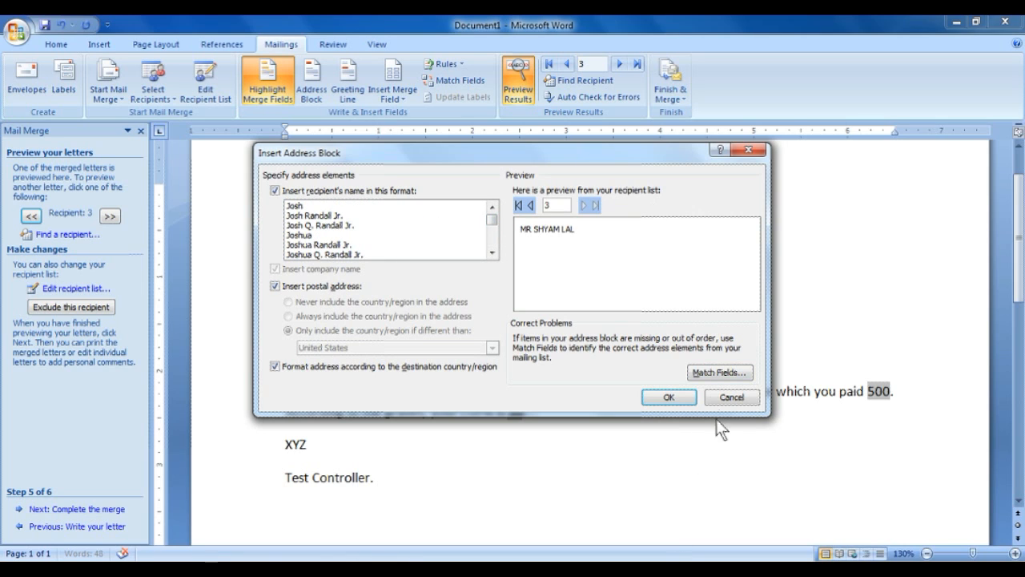
left_click(737, 370)
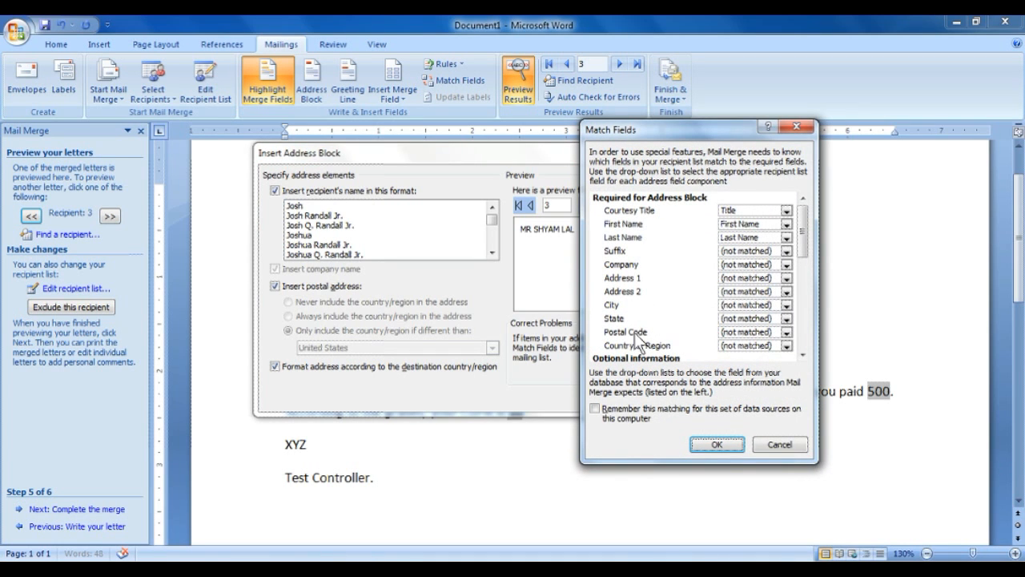
left_click(795, 127)
left_click(672, 393)
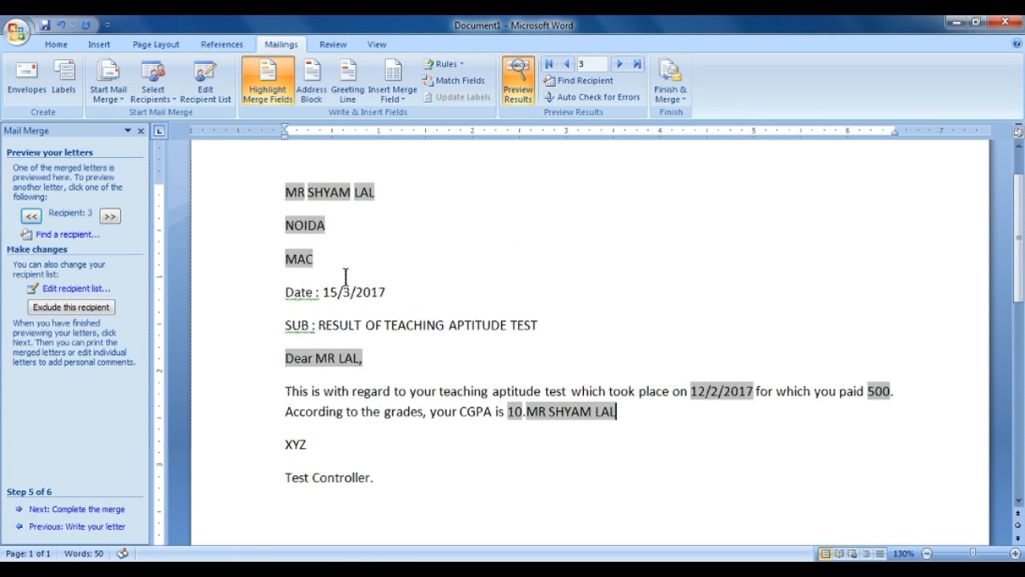
- Replace the three top address lines with an address block and advance to Complete the merge
left_click_drag(279, 188, 357, 258)
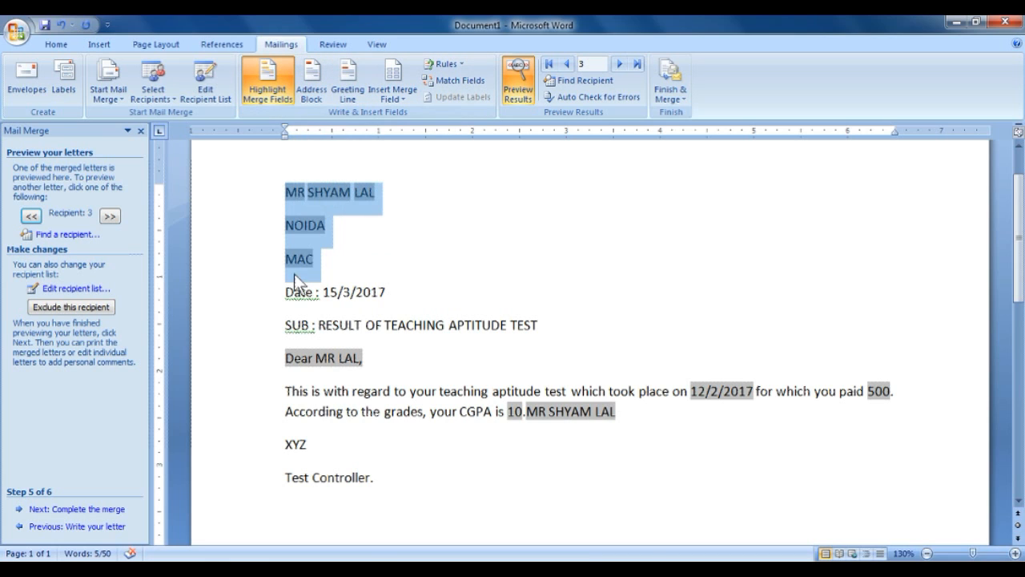
left_click(312, 92)
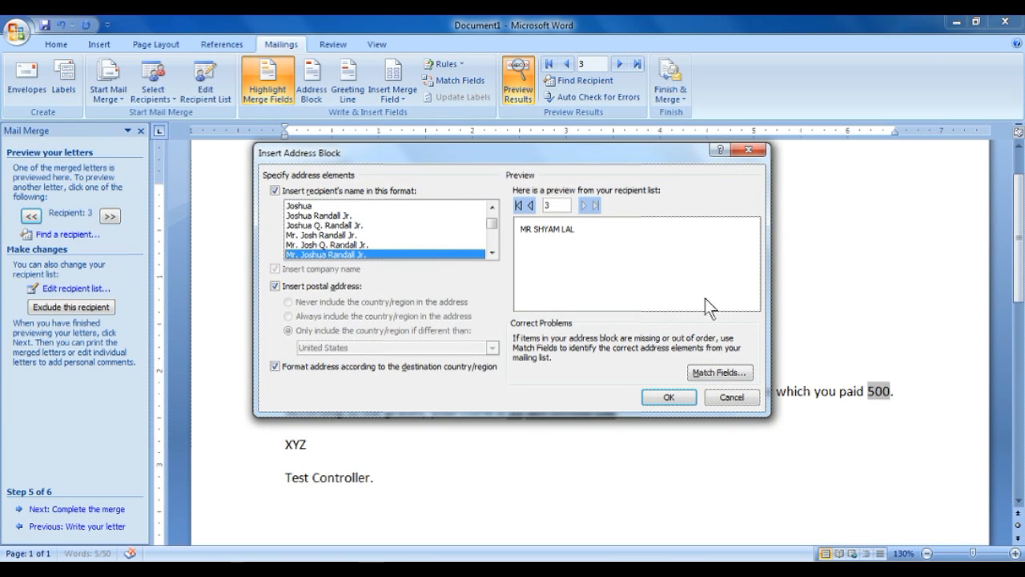
left_click(662, 397)
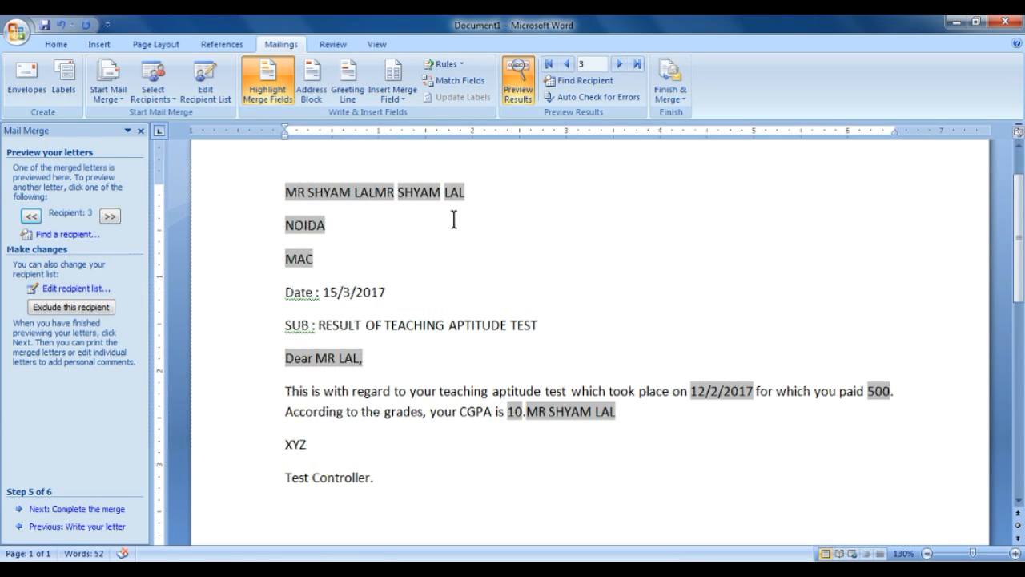
left_click(109, 509)
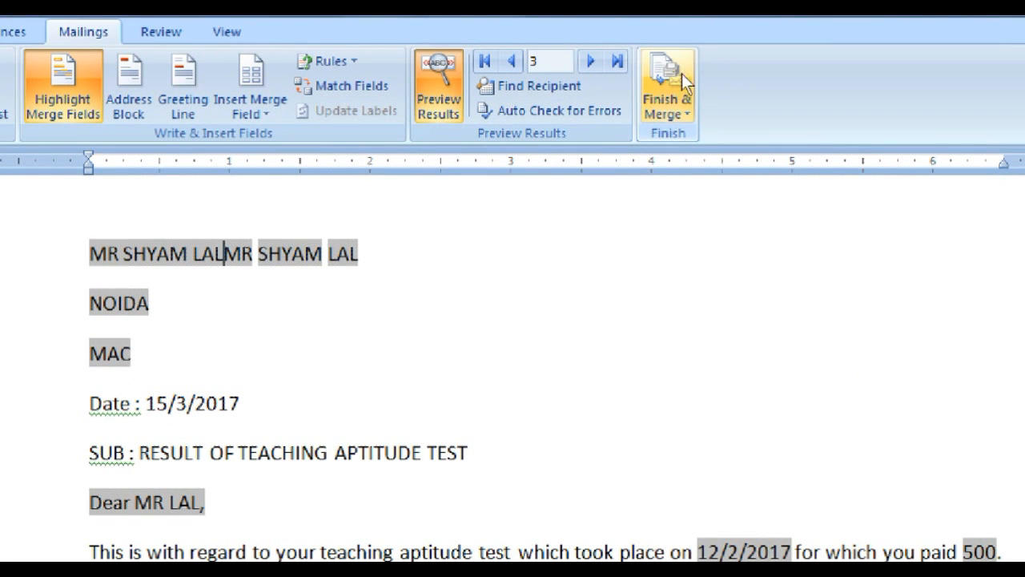
- Merge all records into a new document using Finish & Merge's Edit Individual Documents
left_click(667, 91)
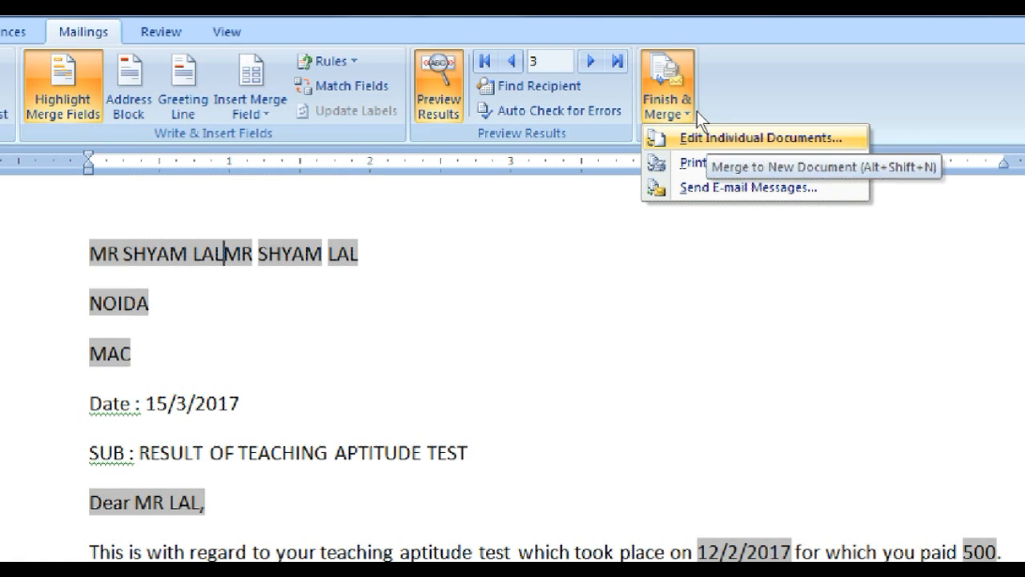
key("Return")
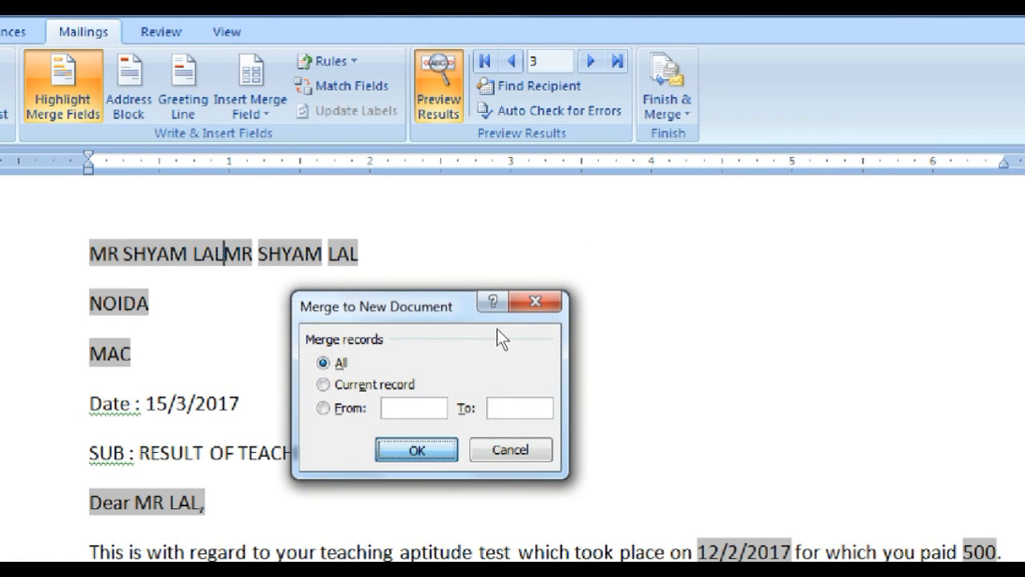
key("Return")
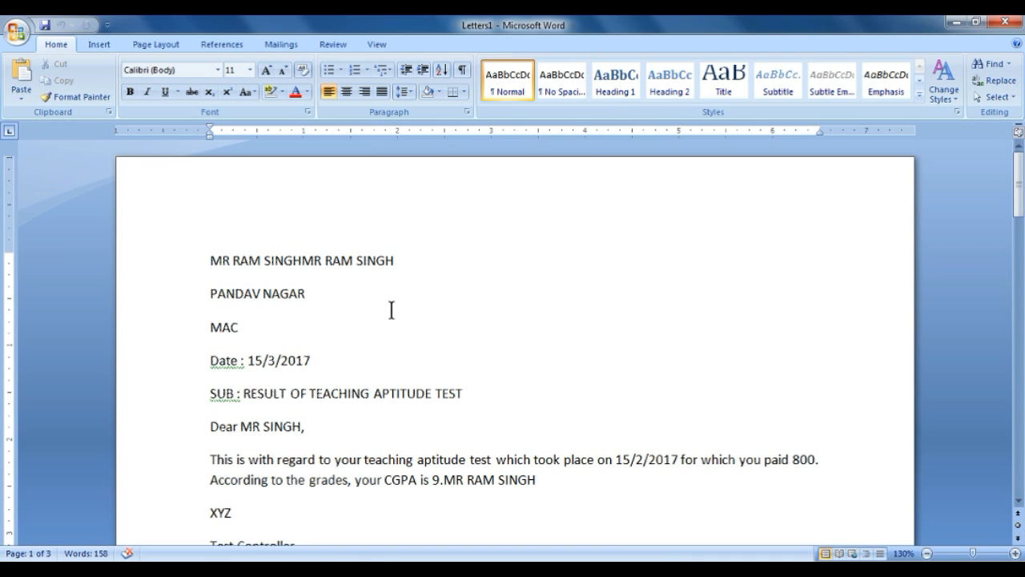
- Scroll through the merged Letters1 letters and select the repeated recipient name on the first line
scroll(390, 311, "down", 1)
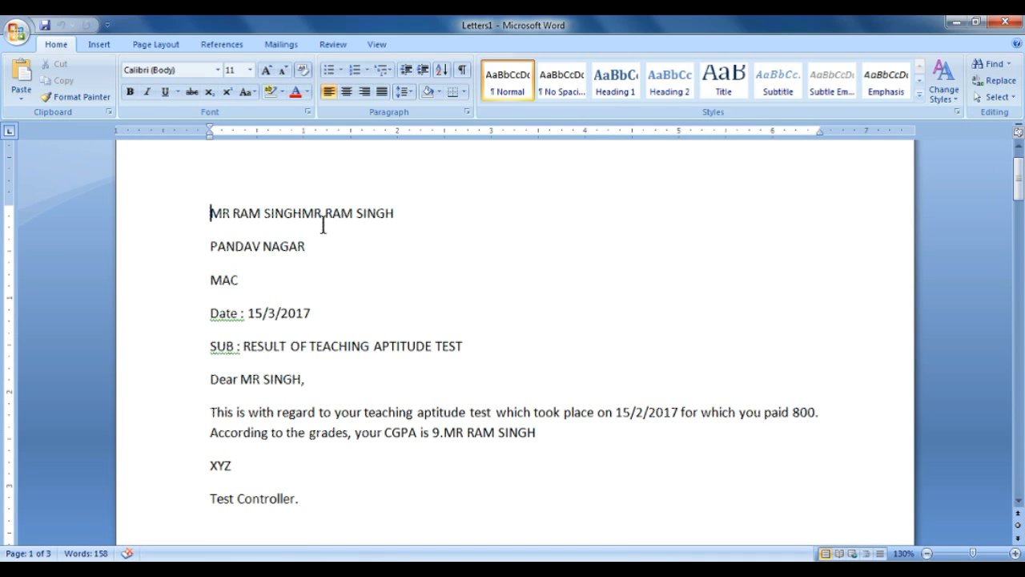
scroll(797, 175, "down", 20)
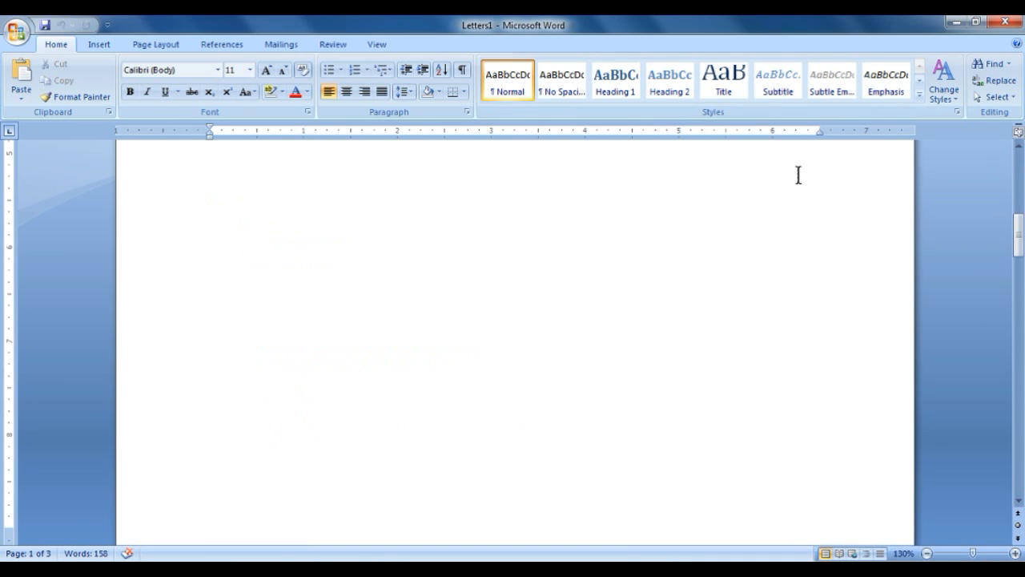
scroll(797, 175, "down", 20)
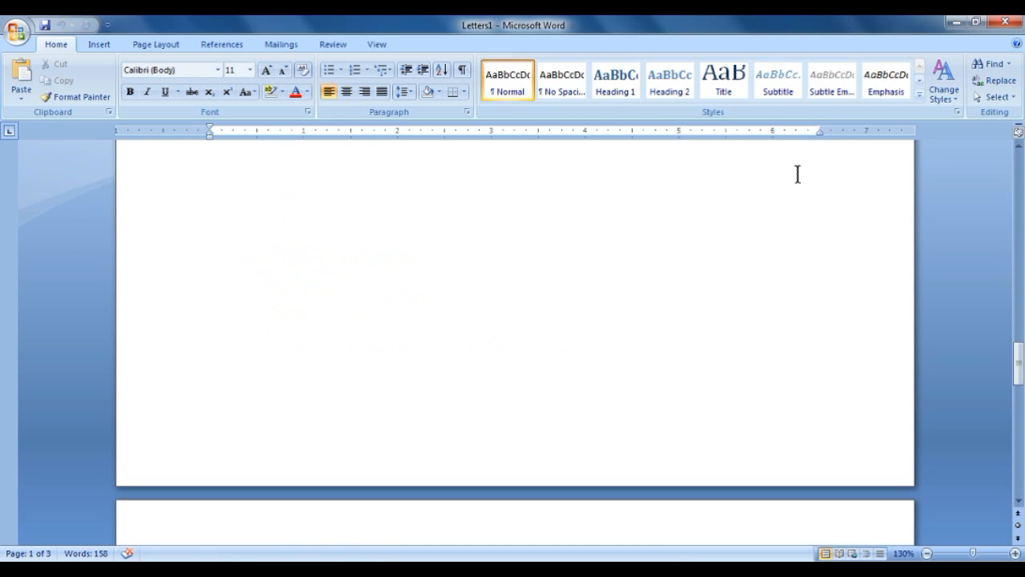
scroll(798, 176, "up", 1)
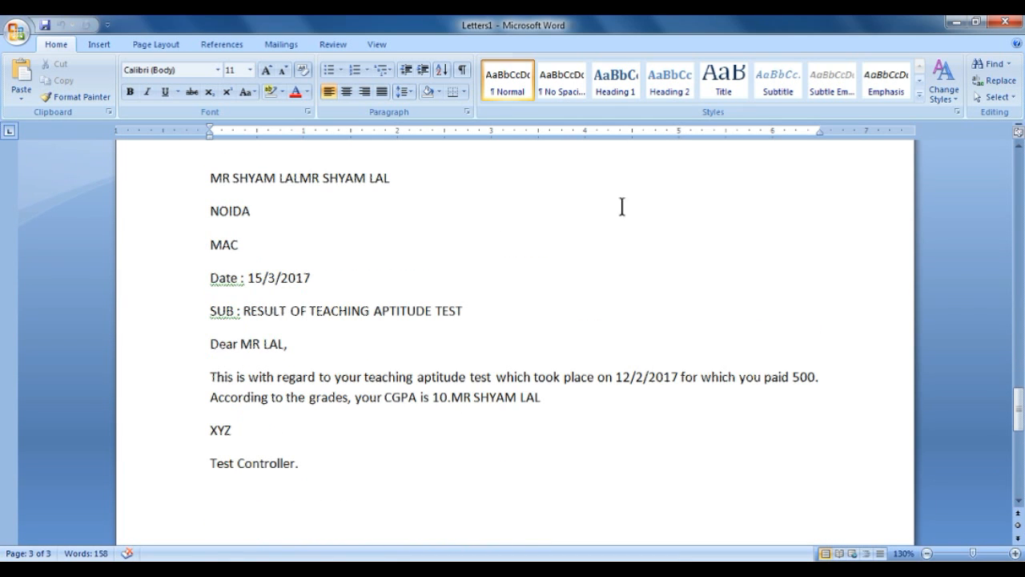
left_click_drag(304, 174, 393, 168)
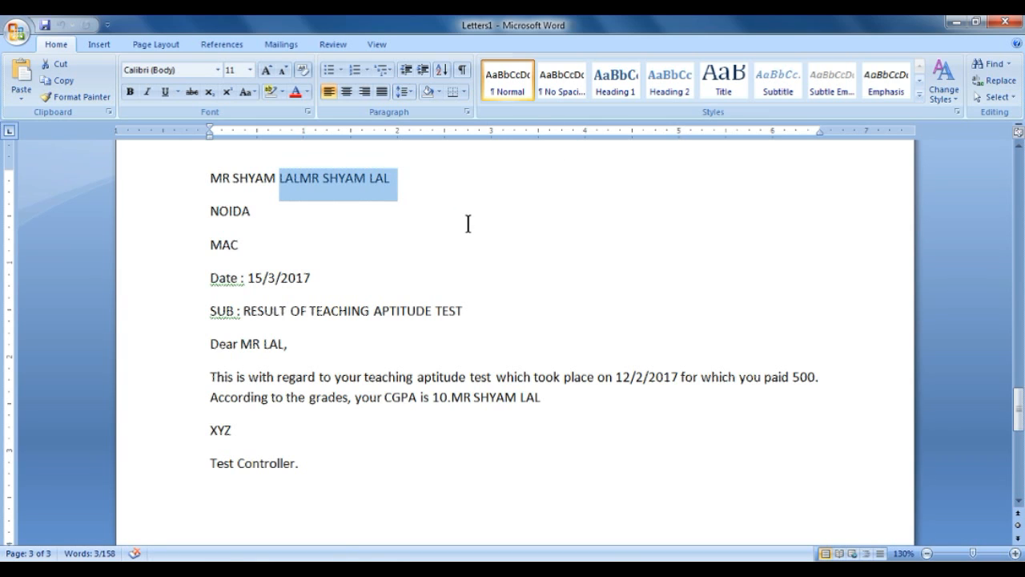
scroll(468, 219, "up", 15)
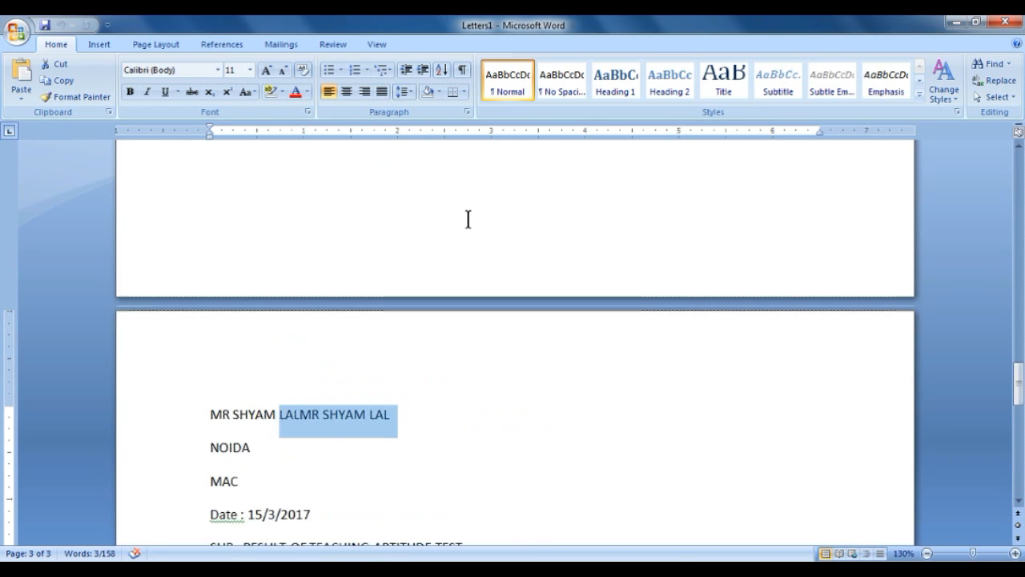
- Recheck the duplicated name in the first letter, then switch back to Document1
left_click(282, 44)
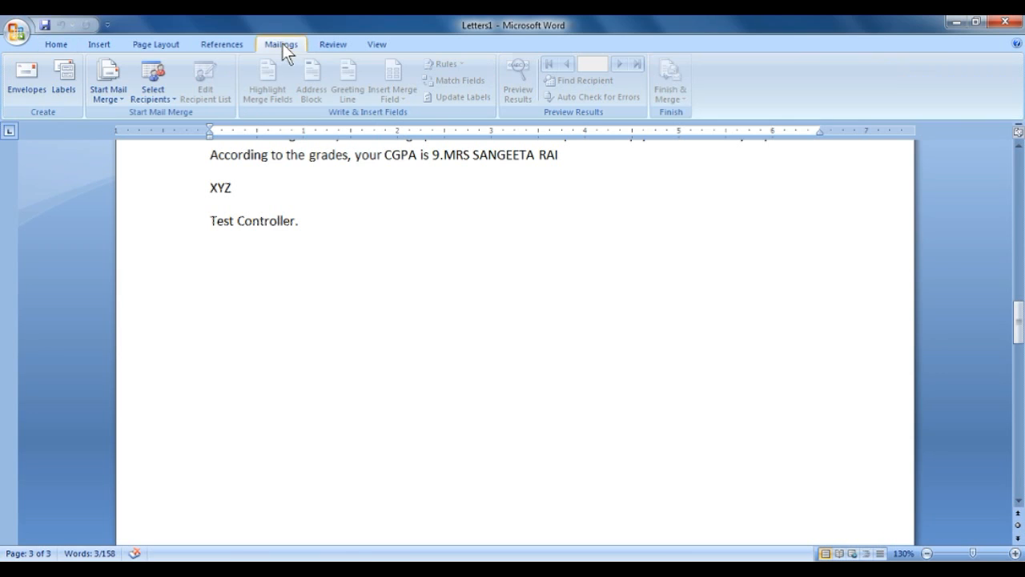
left_click(313, 166)
scroll(339, 192, "up", 10)
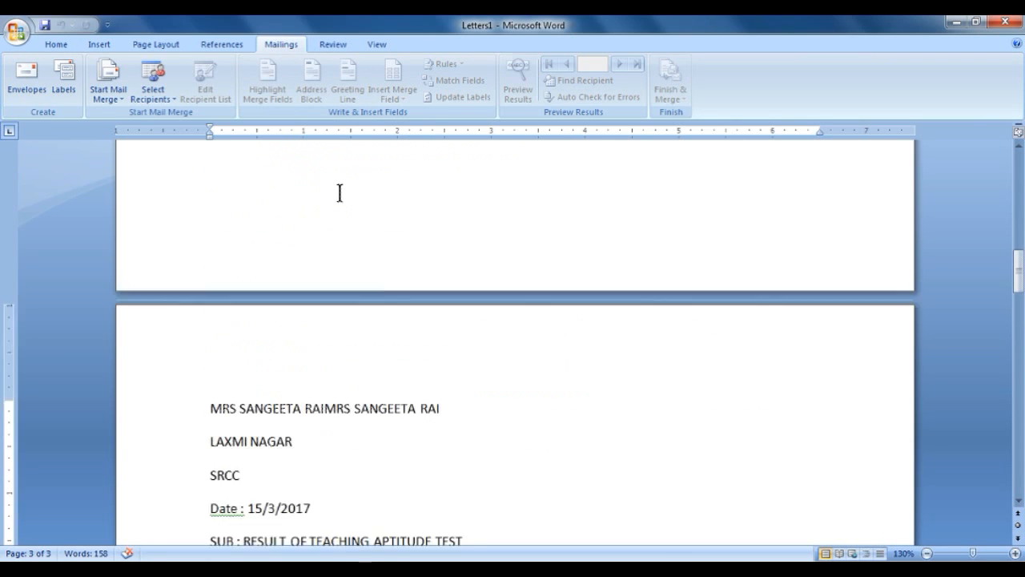
scroll(338, 192, "up", 10)
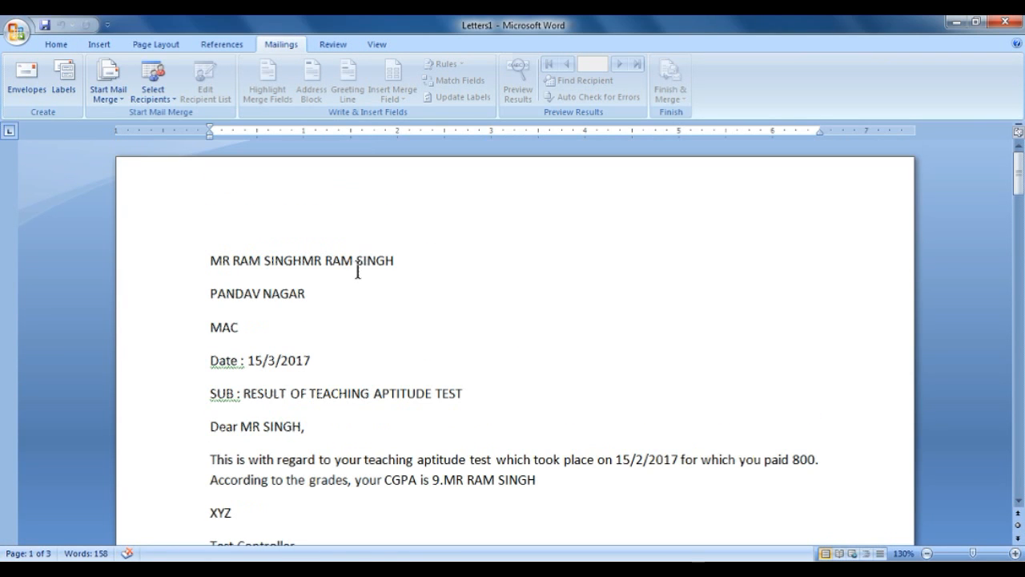
left_click(357, 260)
left_click_drag(400, 249, 312, 265)
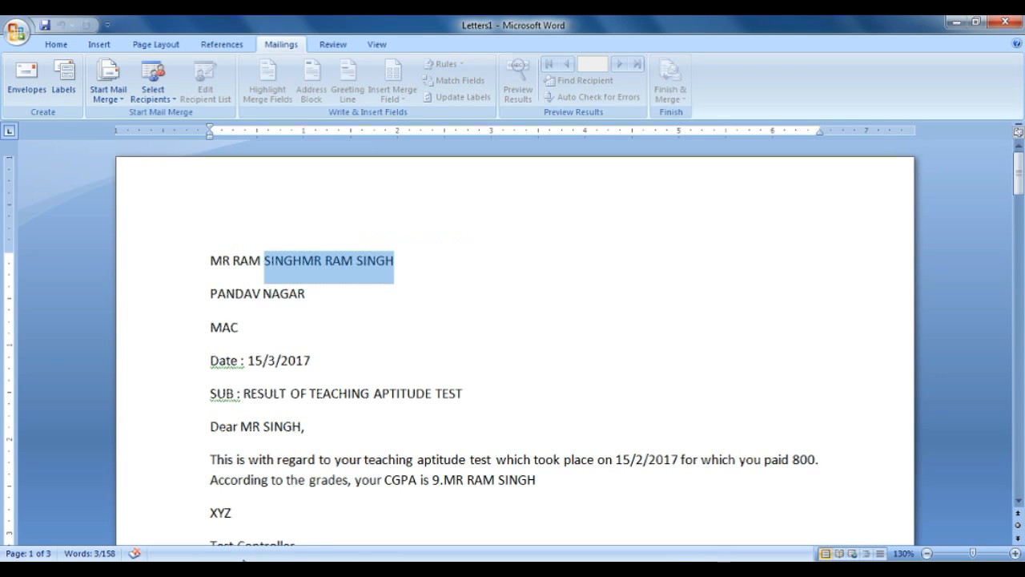
left_click(312, 532)
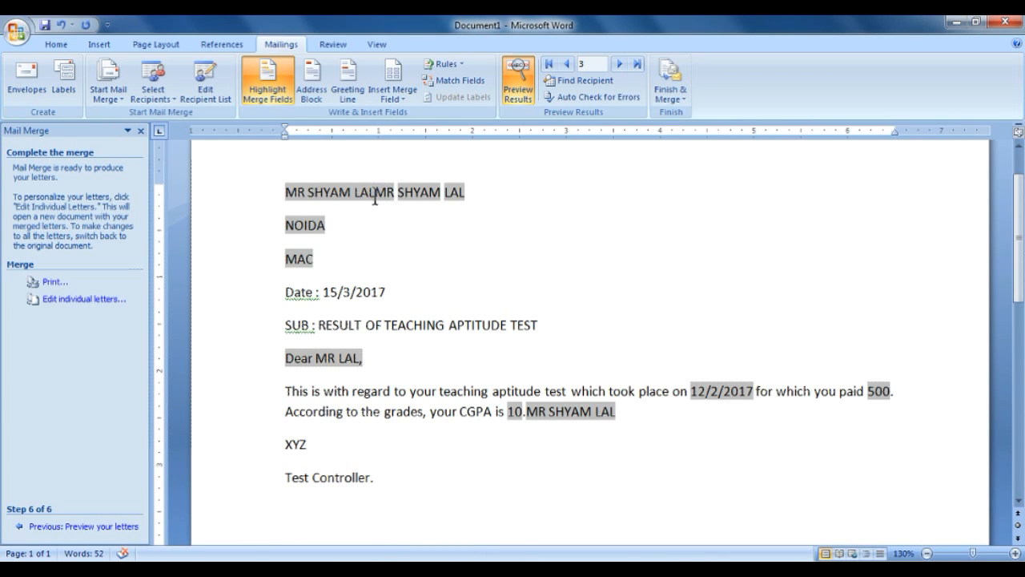
- Delete the duplicated recipient name from the first line of the Document1 letter
key("shift+Home")
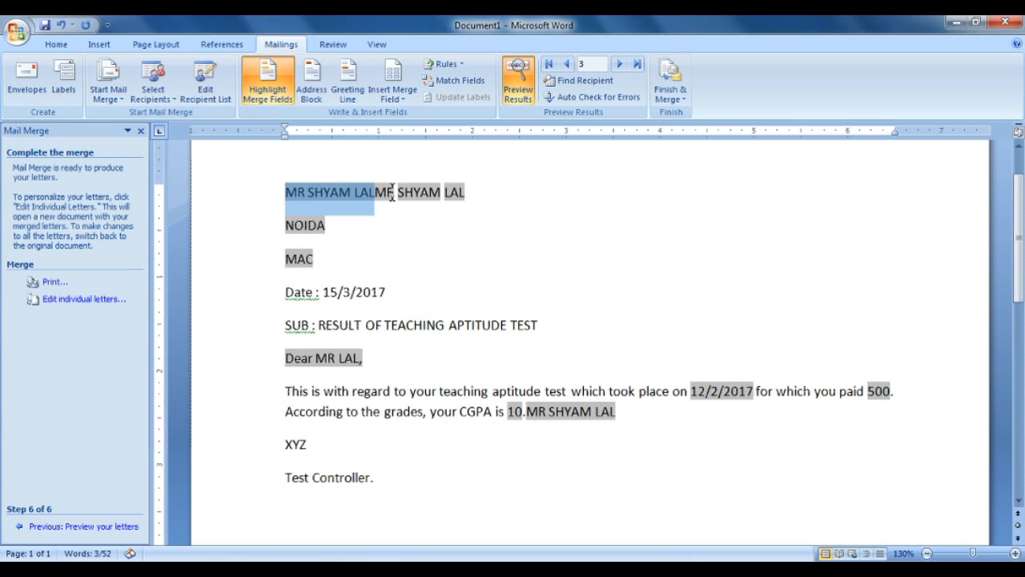
key("BackSpace")
left_click(393, 192)
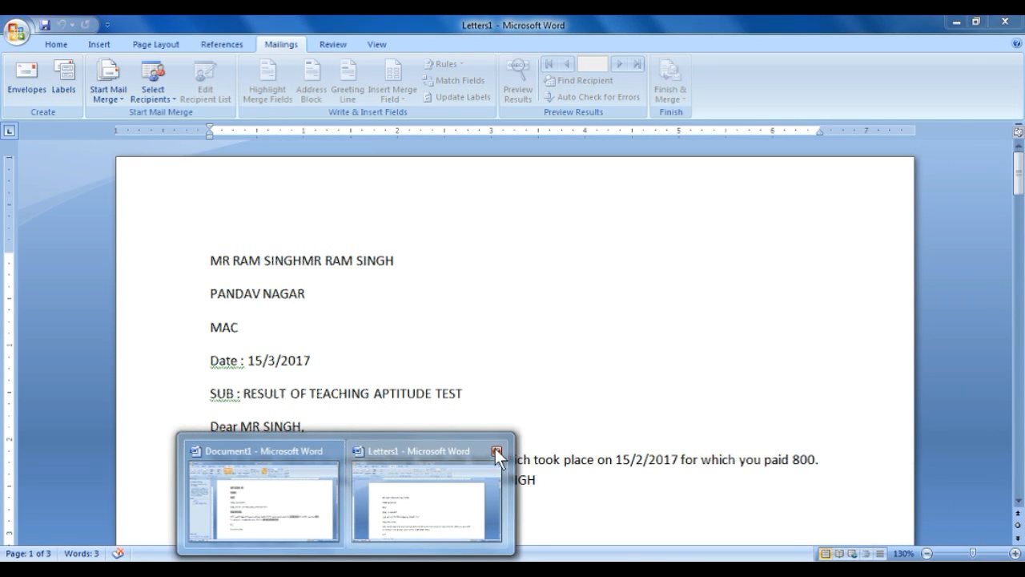
- Close the merged Letters1 document without saving its changes
left_click(497, 454)
left_click(510, 334)
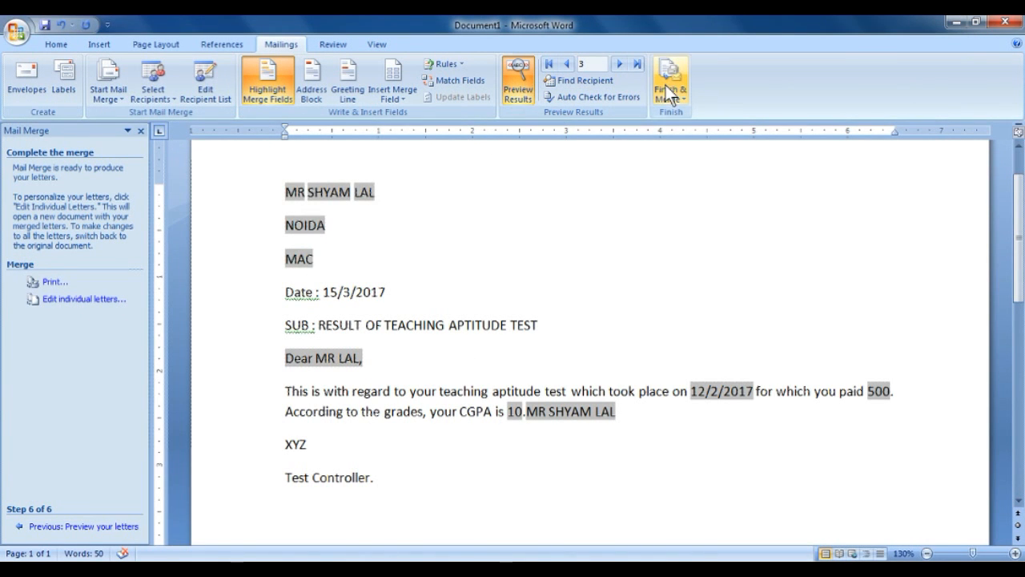
key("super")
left_click(547, 285)
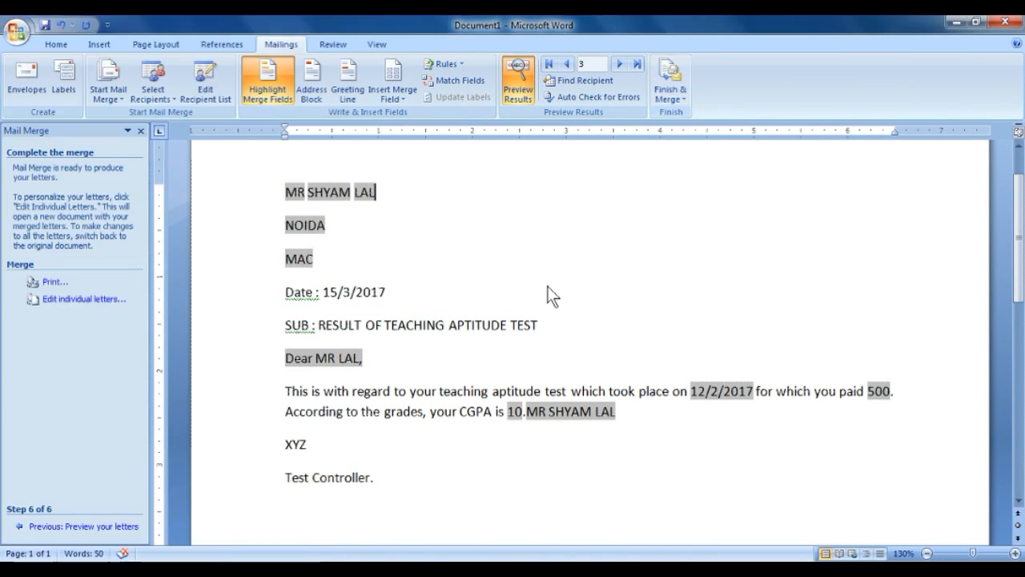
- Save the main merge letter as 'MAIL MERGE - TEACHER' and return to Finish & Merge
key("ctrl+s")
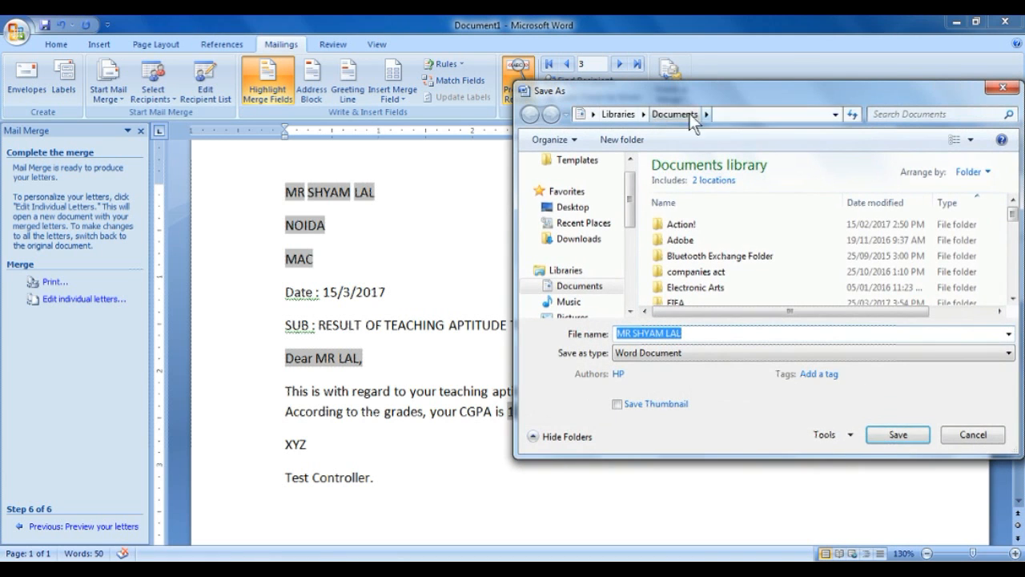
key("BackSpace")
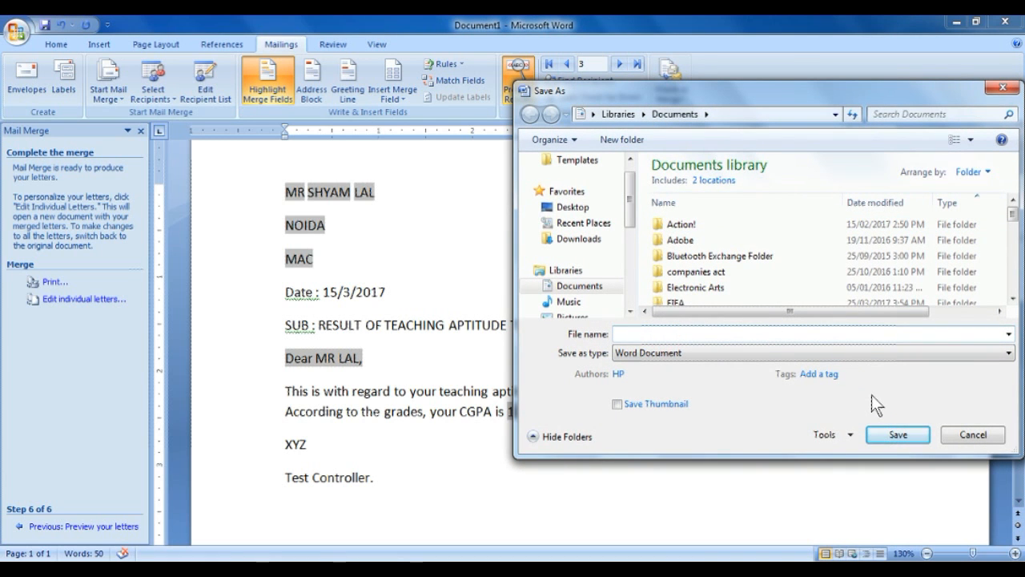
type("MAIL MERGE ")
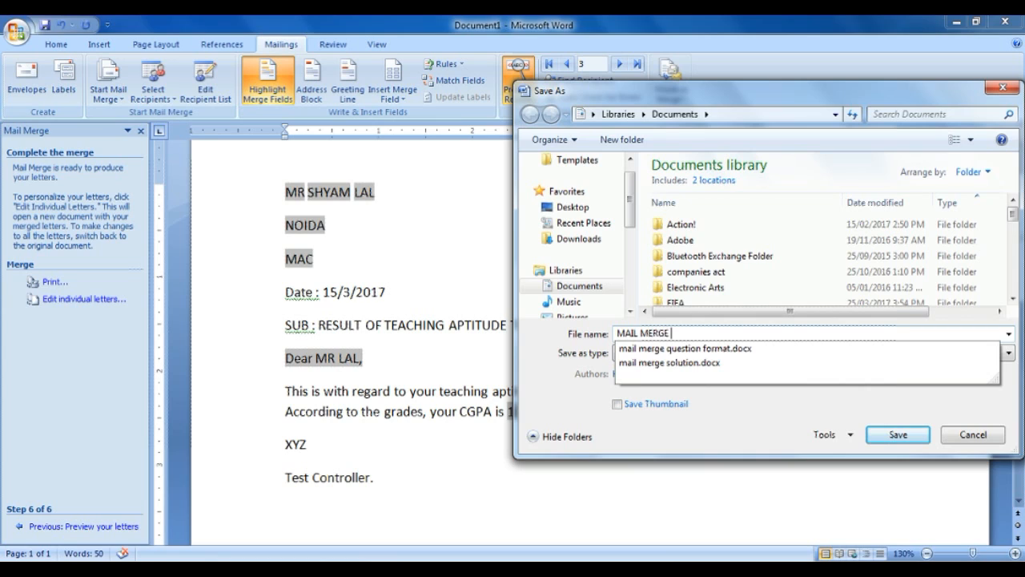
type("- TEACHER")
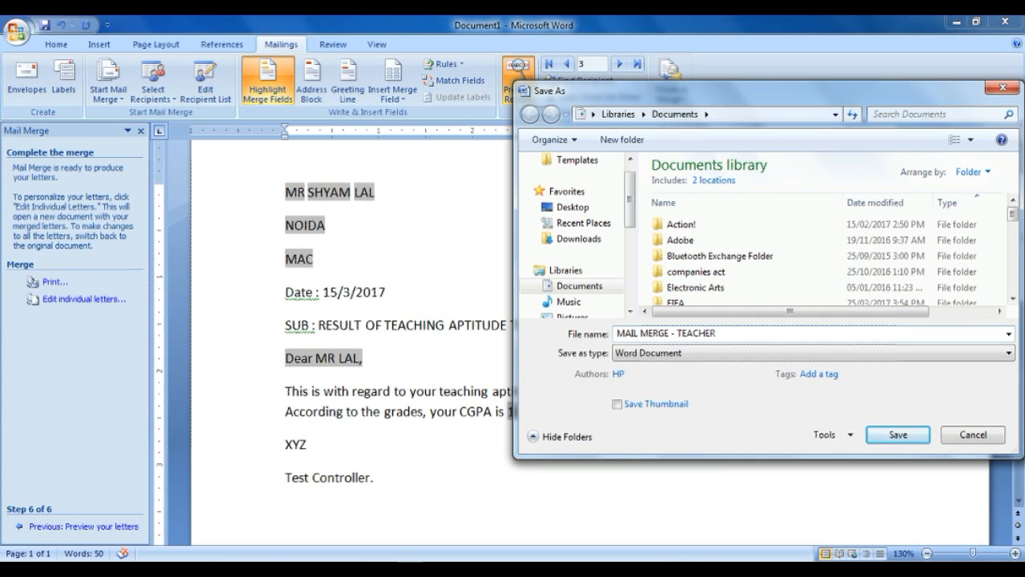
left_click(908, 432)
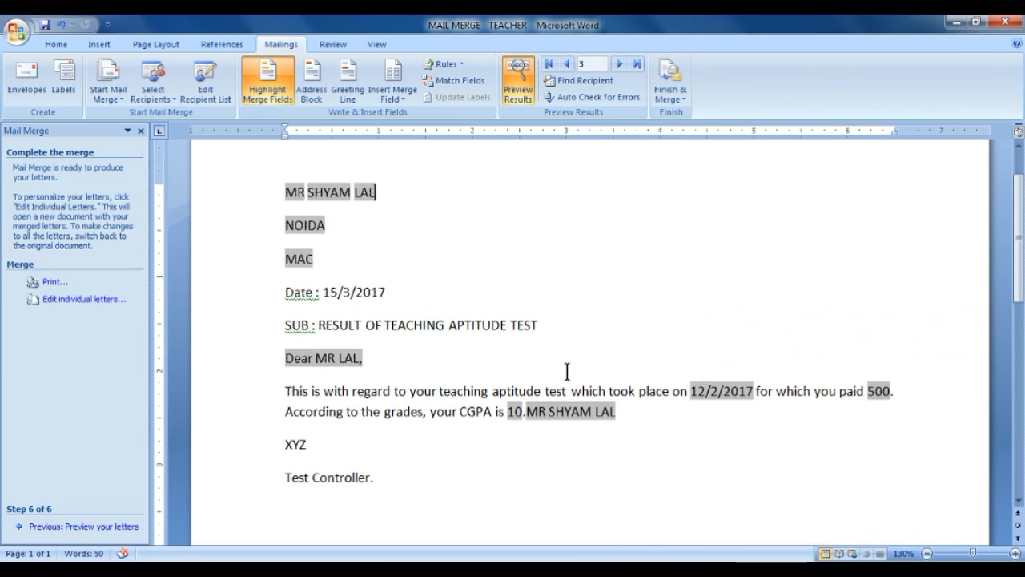
left_click(670, 74)
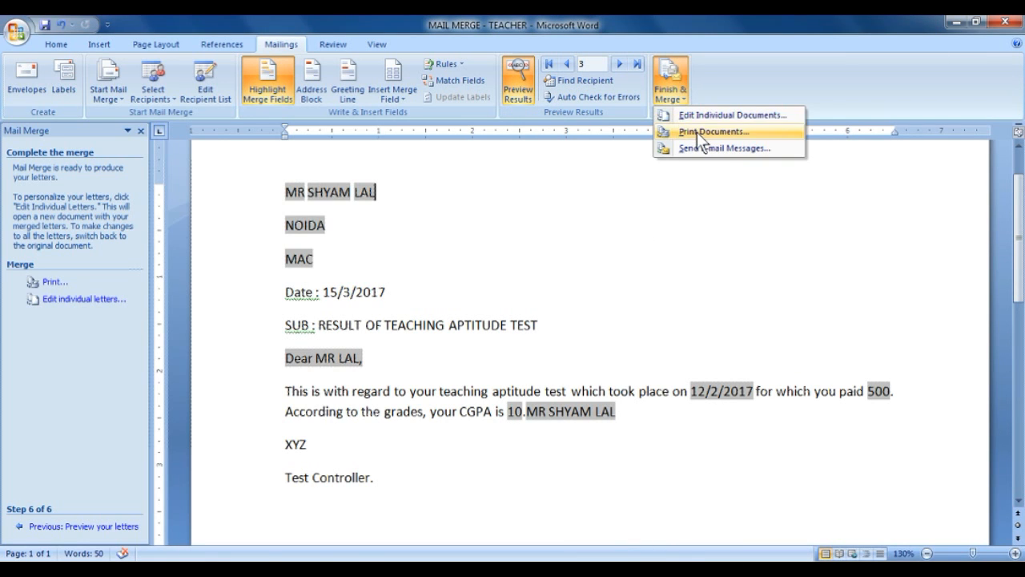
- Merge all records into a new three-page Letters2 document and review it before saving
left_click(732, 114)
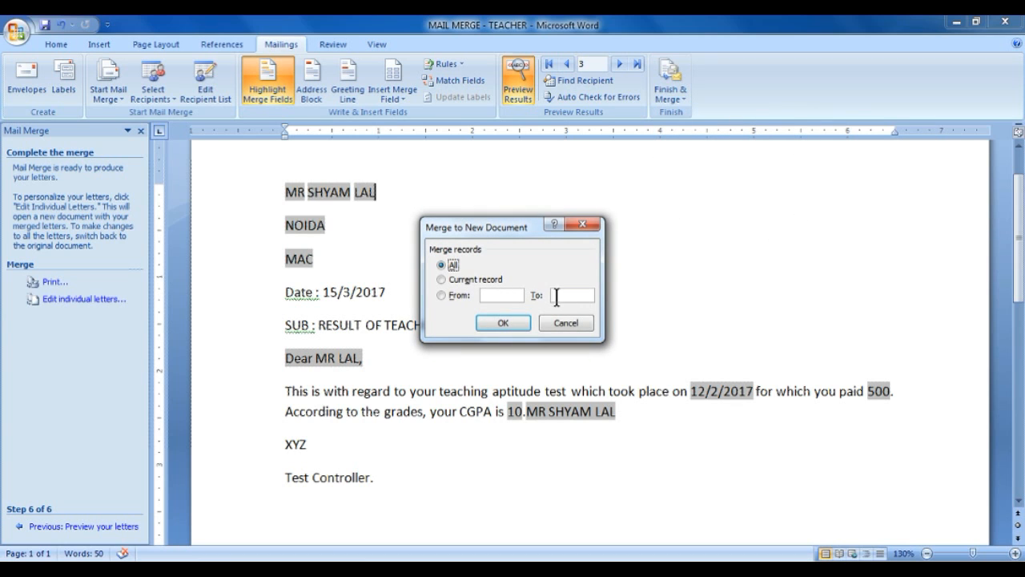
left_click(522, 322)
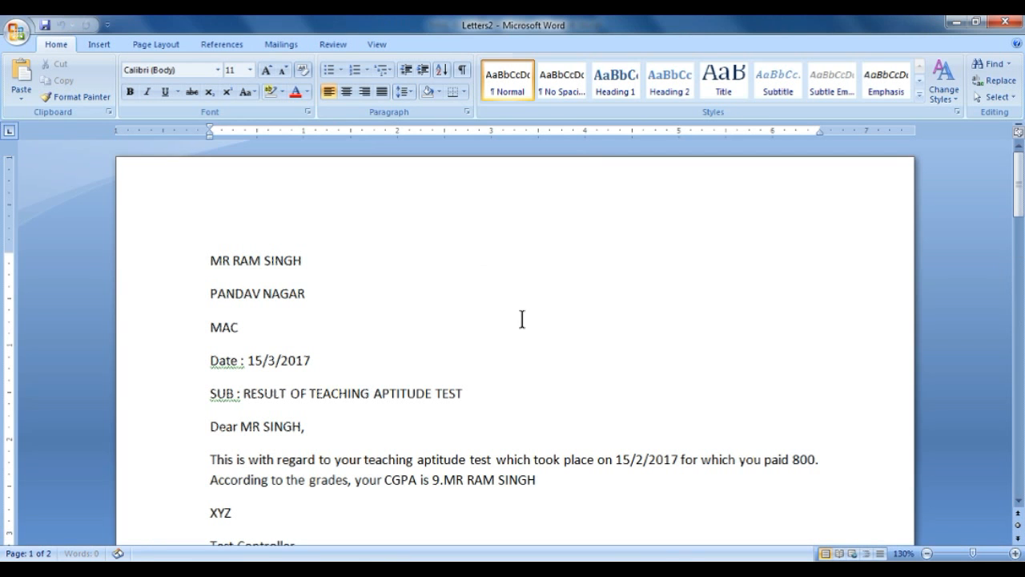
mouse_move(1018, 182)
left_mouse_down()
mouse_move(1019, 433)
mouse_move(1021, 164)
left_mouse_up()
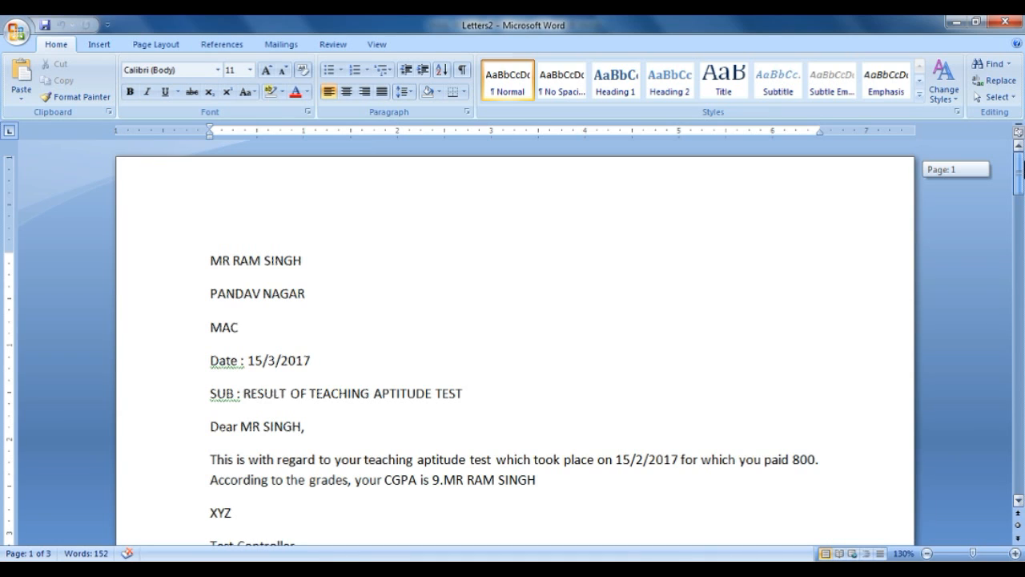
mouse_move(1021, 165)
left_mouse_down()
mouse_move(1021, 186)
mouse_move(1022, 164)
left_mouse_up()
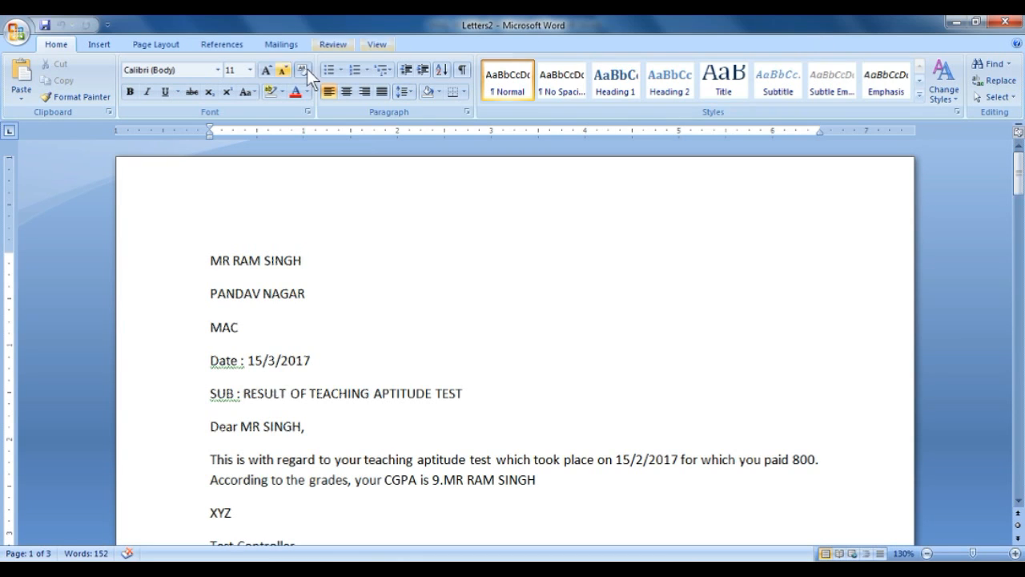
left_click(16, 33)
left_click(31, 159)
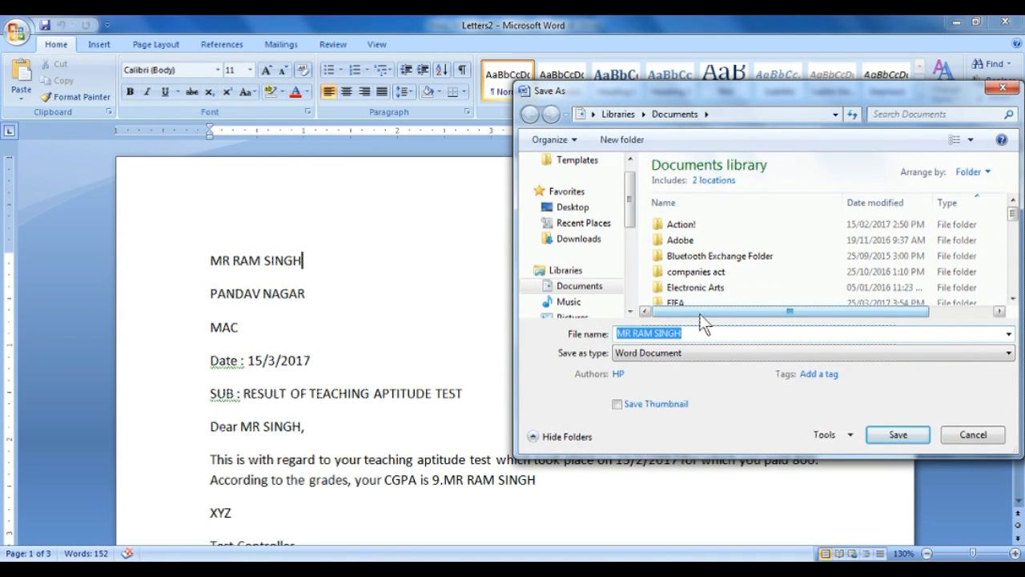
- Save the merged letters as 'OUTPUT - MAIL MERGE - TEACHER'
key("BackSpace")
type("OUT")
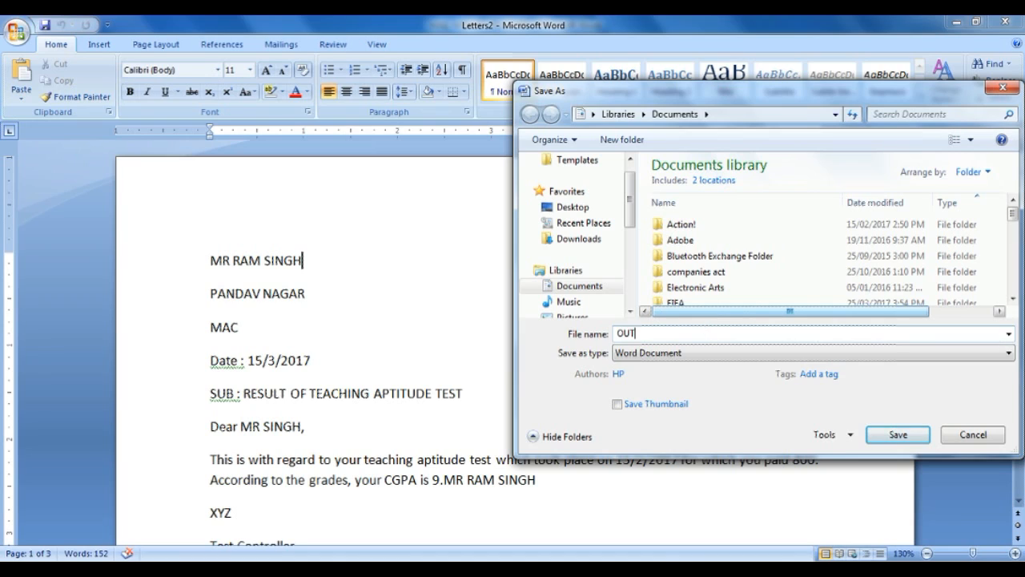
type("PUT - MAIL MERGE - ")
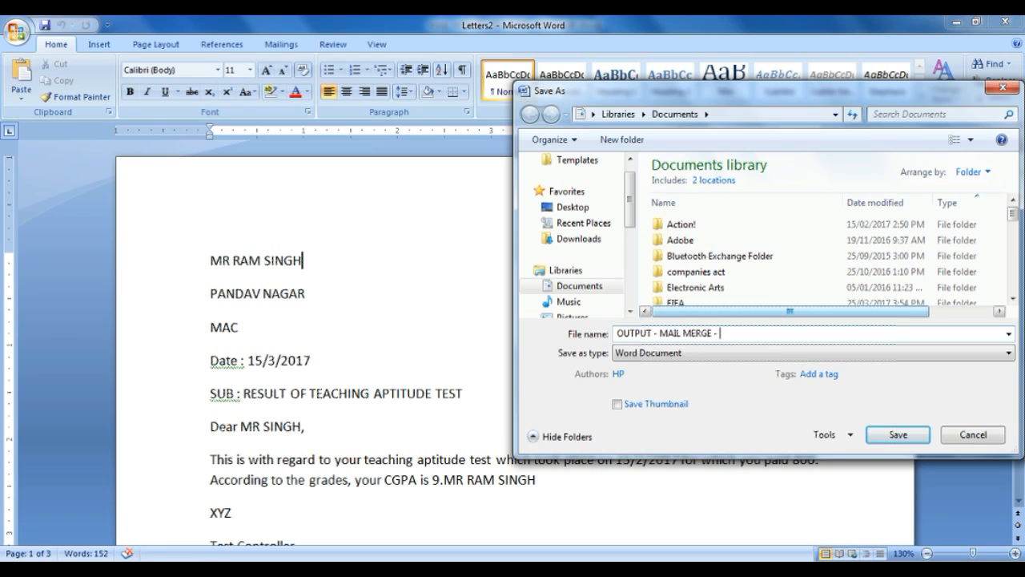
type("TEACHER")
key("Return")
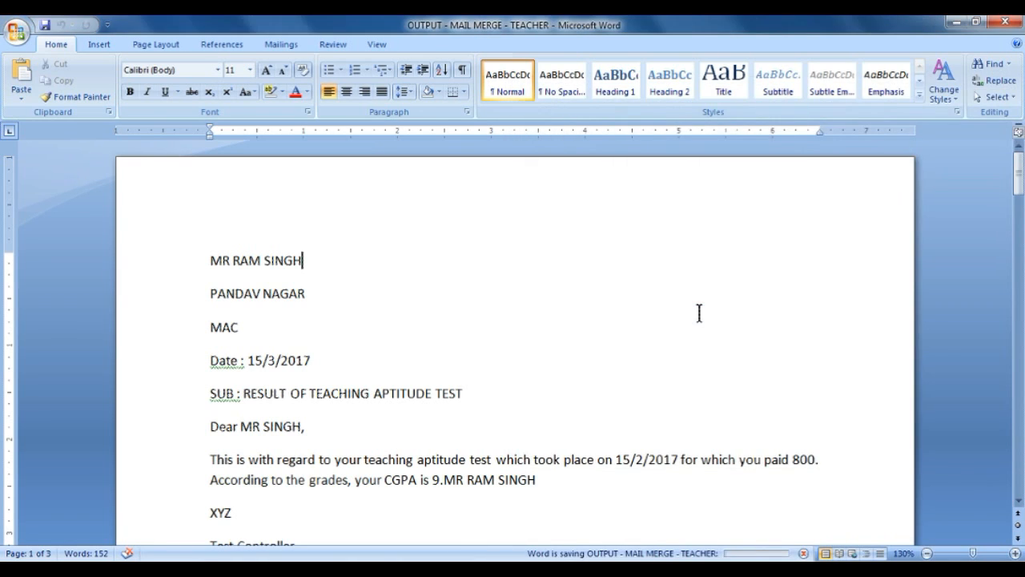
scroll(501, 280, "down", 1)
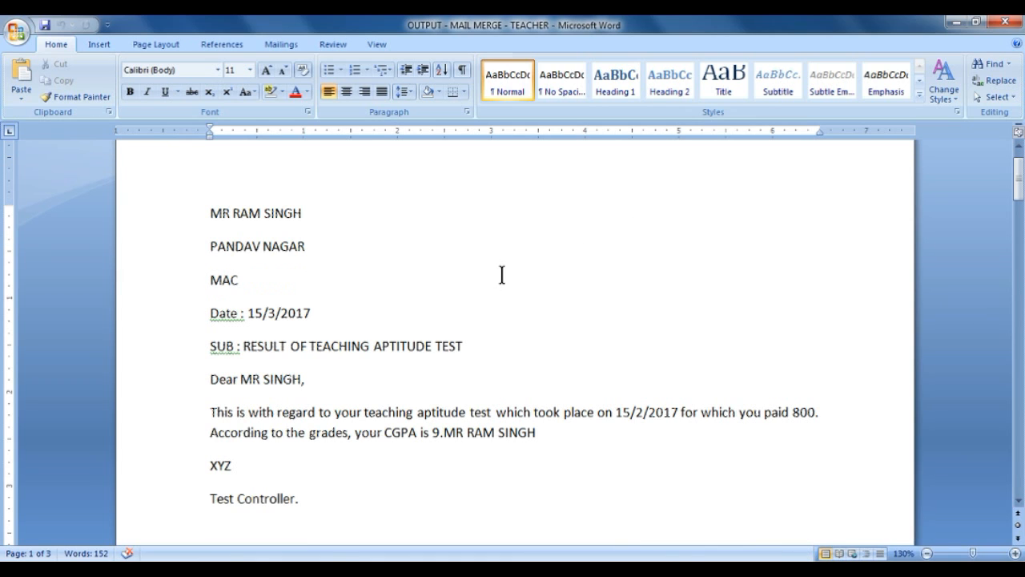